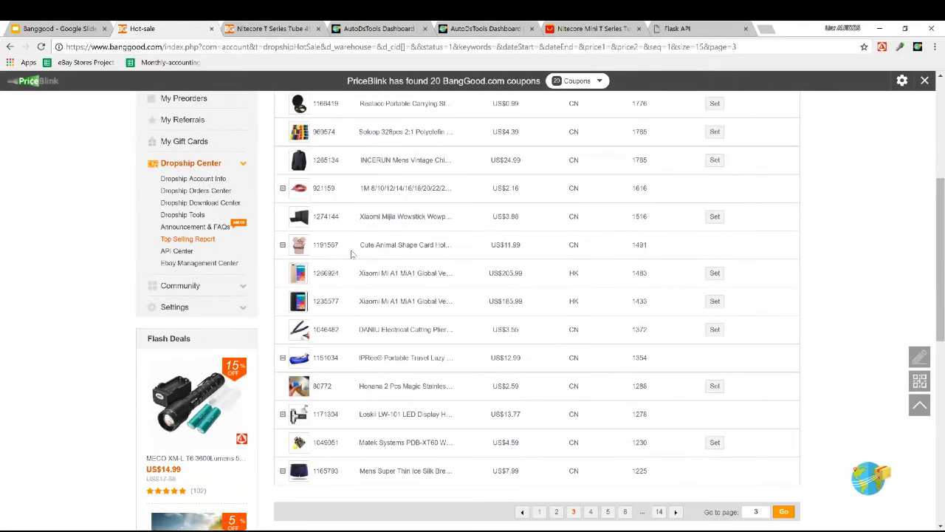
# - Open the Lights & Lighting category of Banggood's US Warehouse store
pyautogui.scroll(3, 218, 203)
pyautogui.scroll(2, 217, 203)
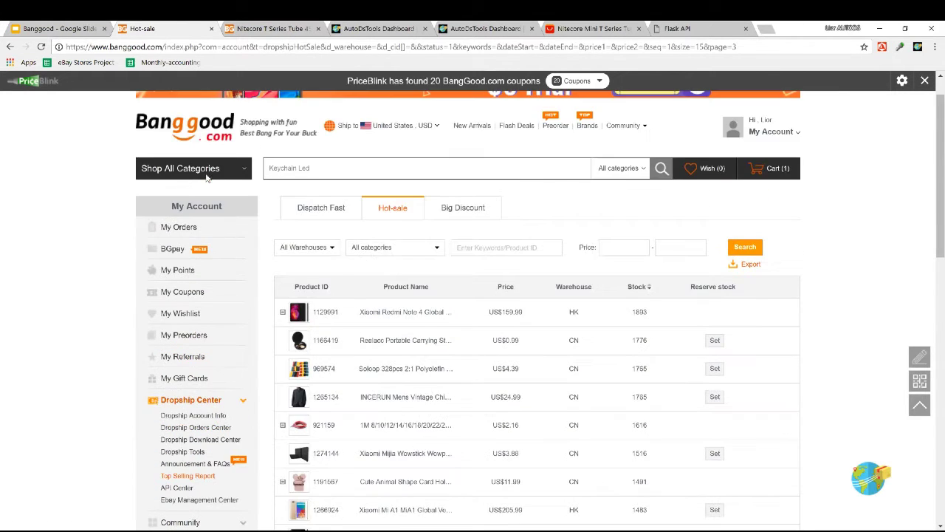
pyautogui.click(209, 178)
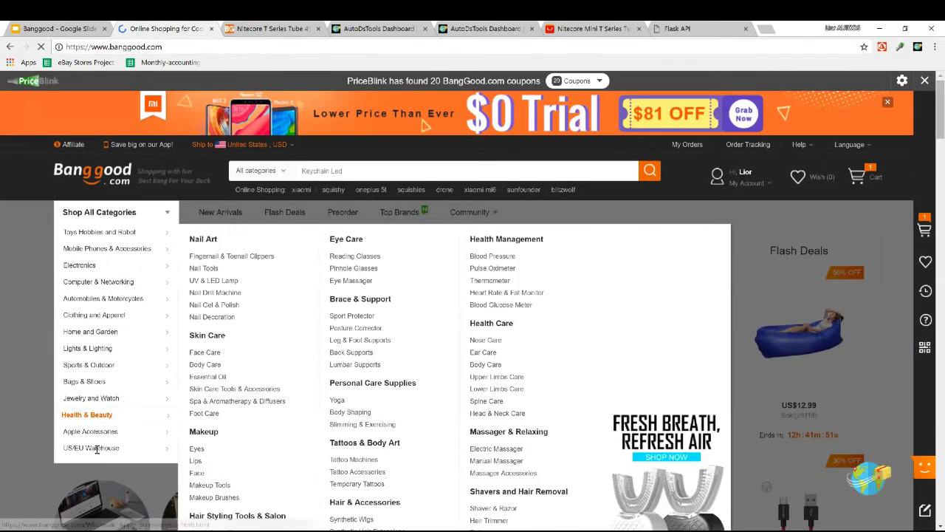
pyautogui.moveTo(92, 448)
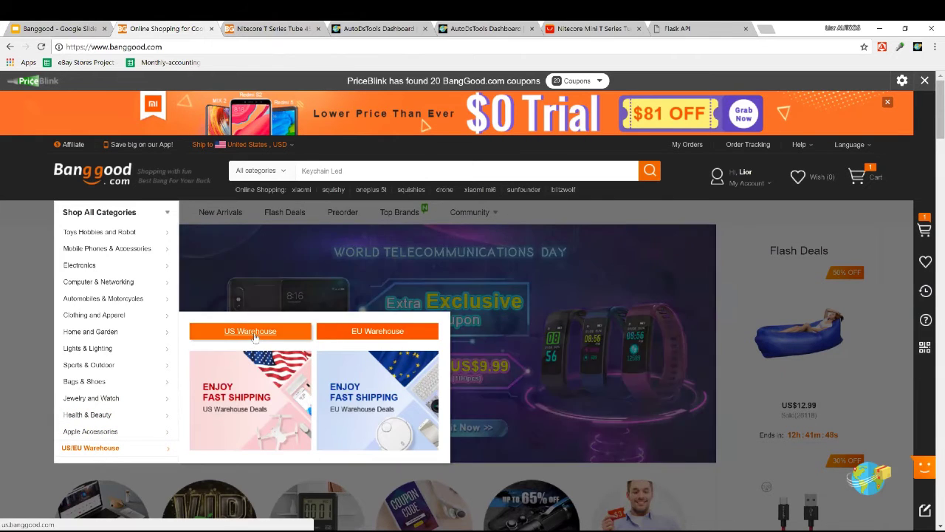
pyautogui.click(252, 334)
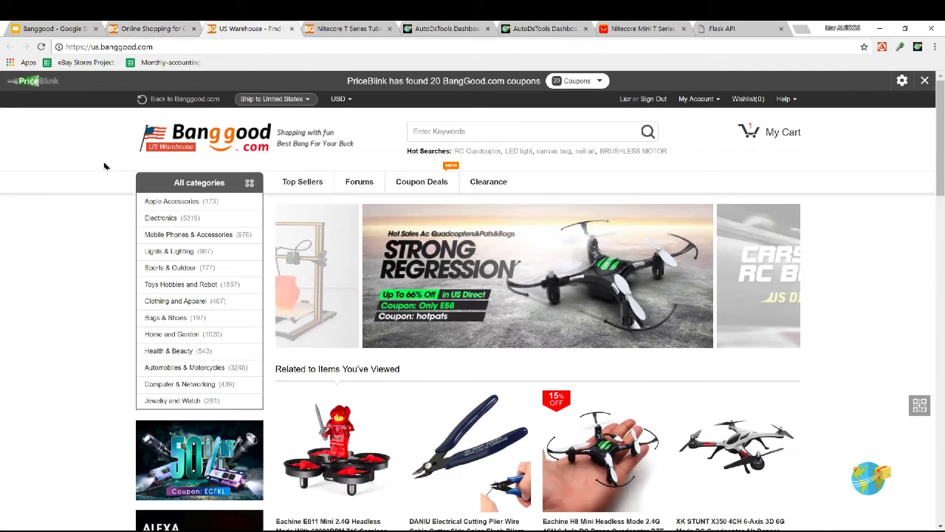
pyautogui.click(150, 252)
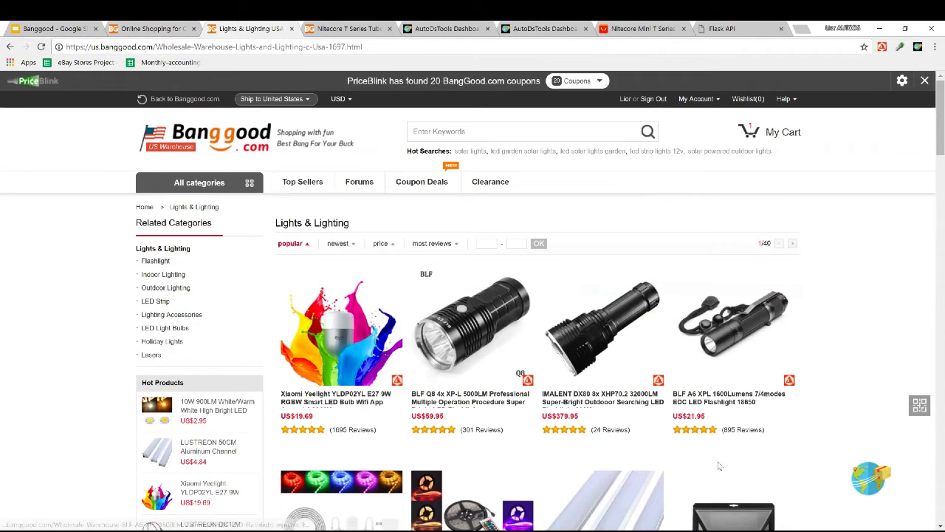
# - Extract the product IDs from the Lights & Lighting page with the AutoDS Item Grabber and look through the extracted list
pyautogui.scroll(-1, 554, 208)
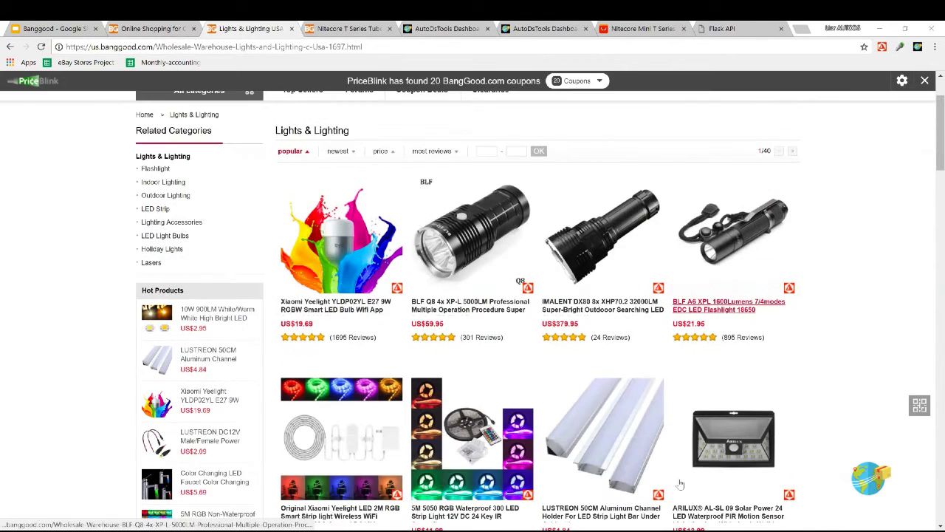
pyautogui.scroll(-4, 887, 487)
pyautogui.click(879, 481)
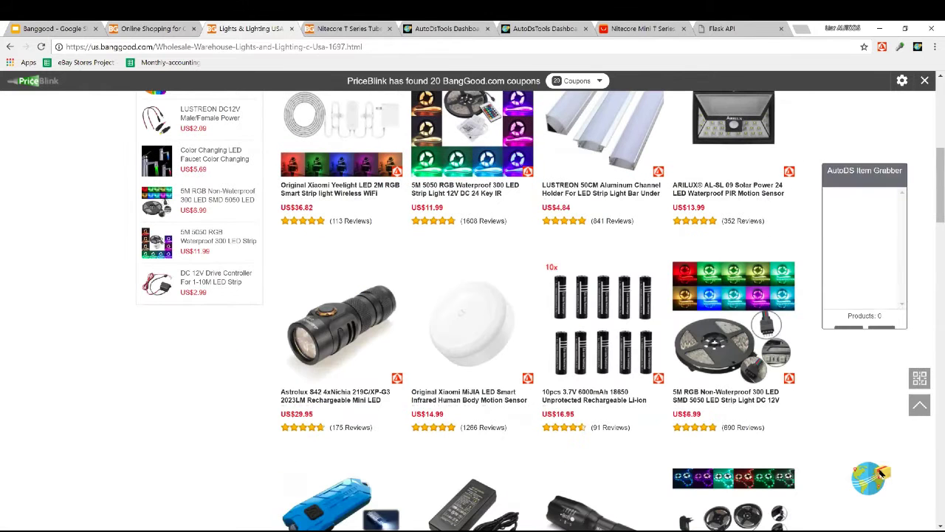
pyautogui.click(851, 392)
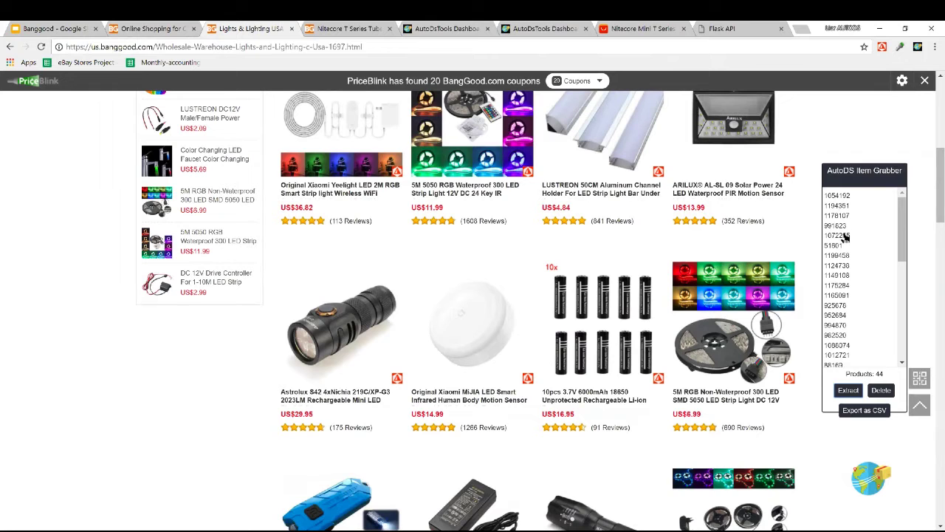
pyautogui.scroll(-10, 862, 333)
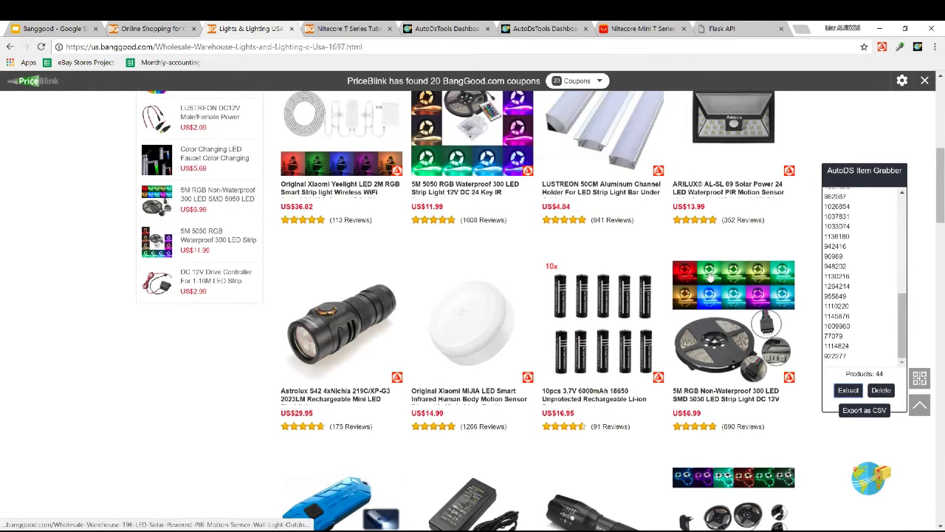
# - Look through the Lights & Lighting products, their prices and the available sorting options
pyautogui.scroll(-1, 797, 410)
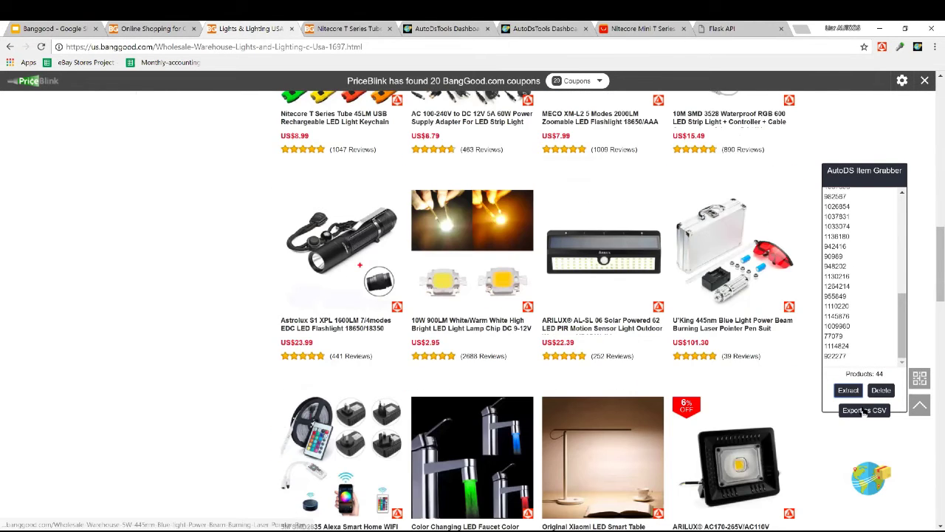
pyautogui.scroll(6, 813, 424)
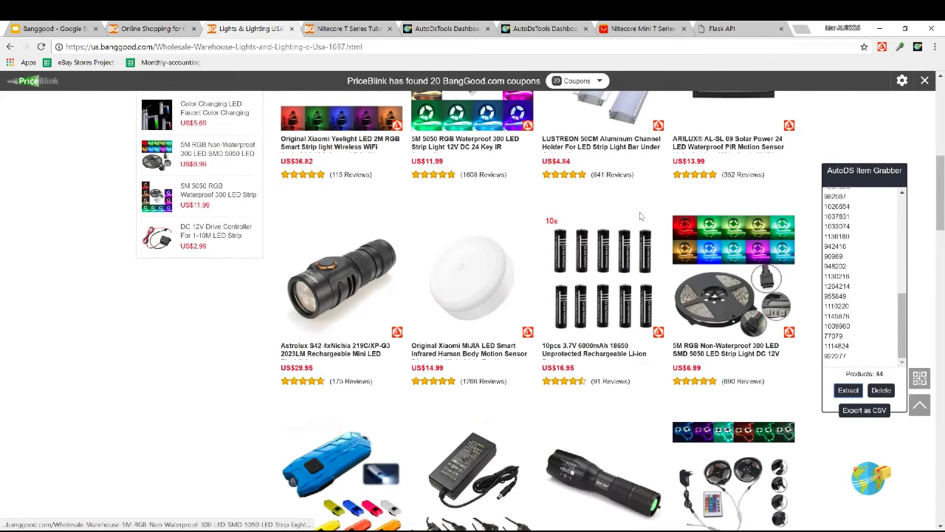
pyautogui.scroll(8, 640, 215)
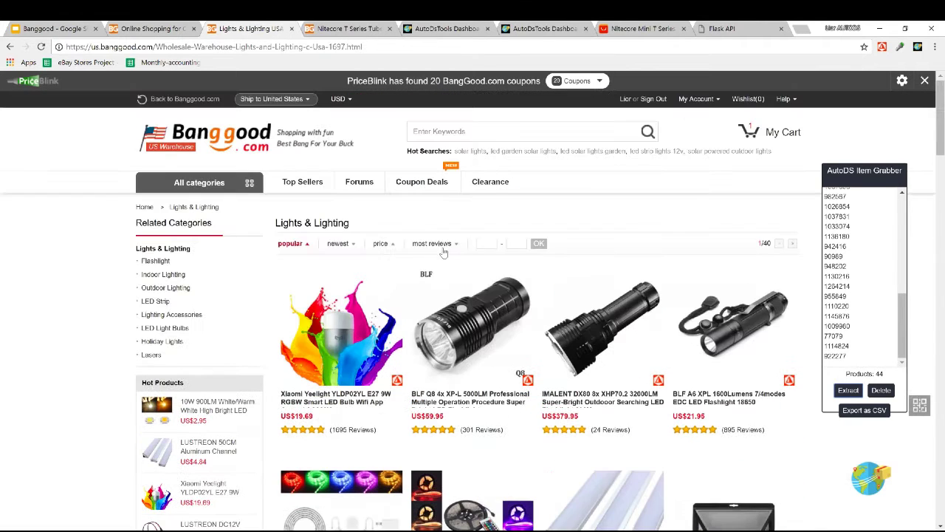
pyautogui.scroll(-3, 585, 264)
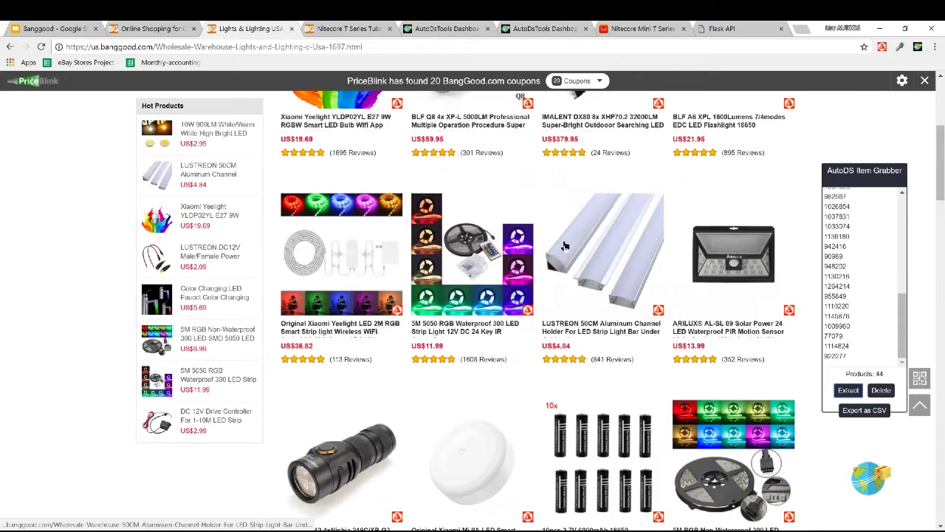
pyautogui.scroll(-3, 651, 237)
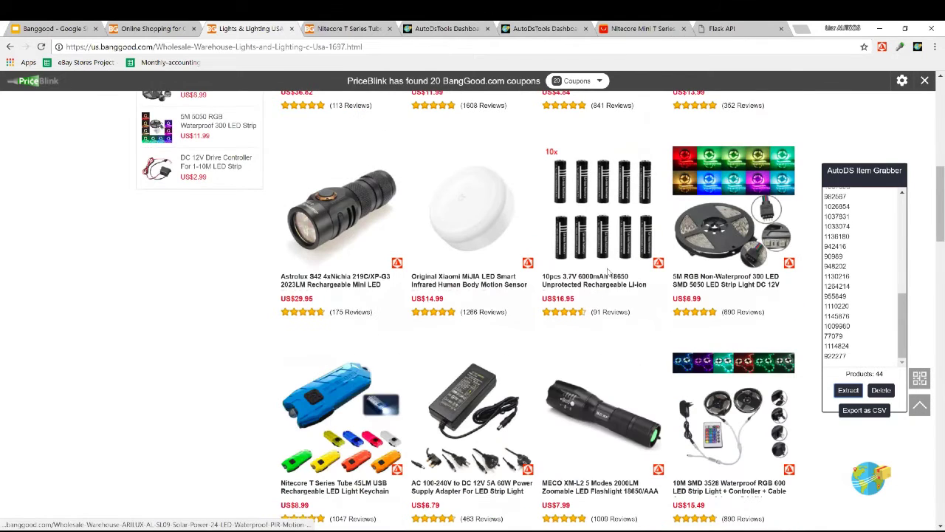
pyautogui.scroll(3, 608, 267)
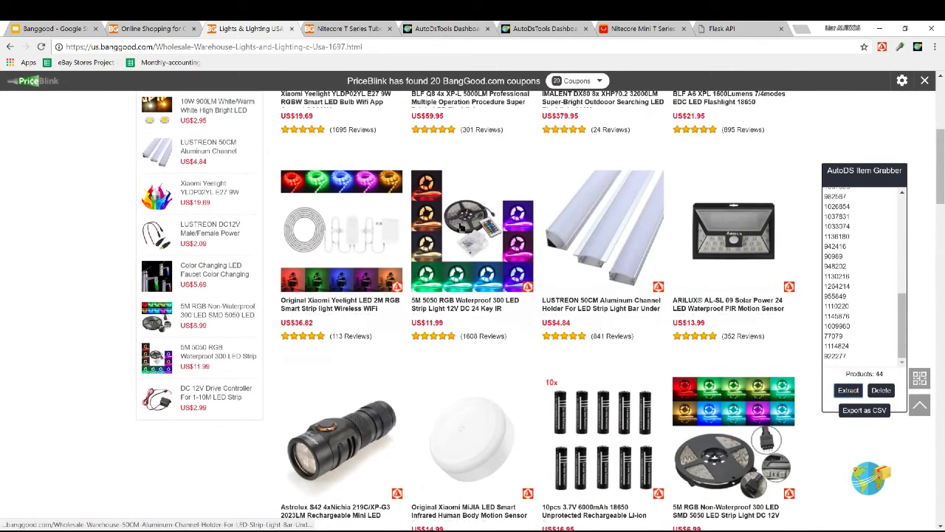
pyautogui.scroll(3, 460, 228)
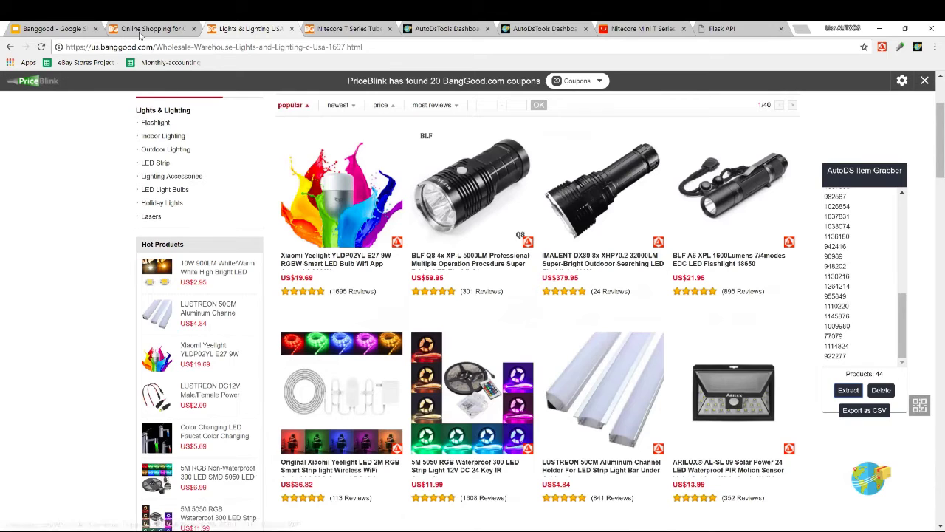
# - Switch to the Banggood presentation in Google Slides and highlight the "Reviews + Stars" point on the "How to find items?" slide
pyautogui.click(35, 30)
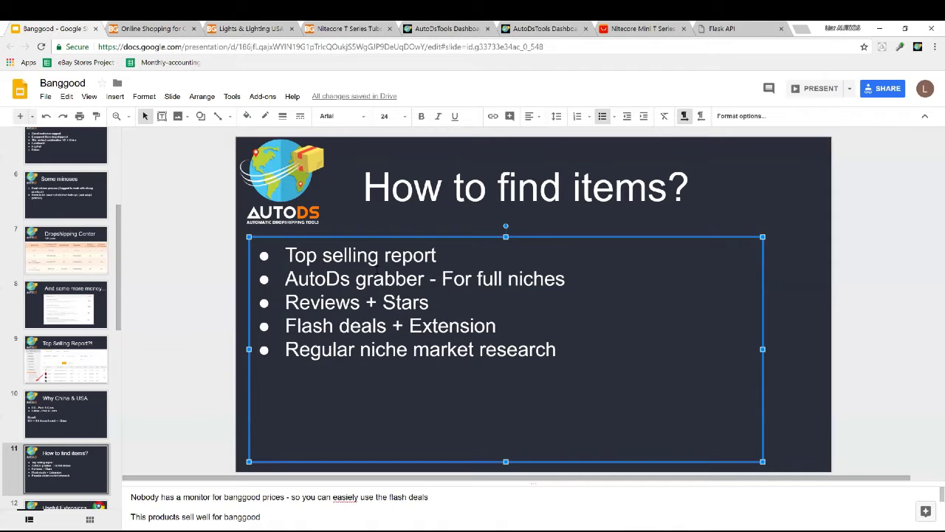
pyautogui.tripleClick(361, 306)
pyautogui.click(367, 303)
pyautogui.tripleClick(366, 303)
pyautogui.click(349, 304)
# - Return to the US Warehouse lighting listing, compare star ratings and review counts, and open the MECO XM-L2 zoomable flashlight
pyautogui.hotkey('ctrl', 'Tab')
pyautogui.hotkey('ctrl', 'Tab')
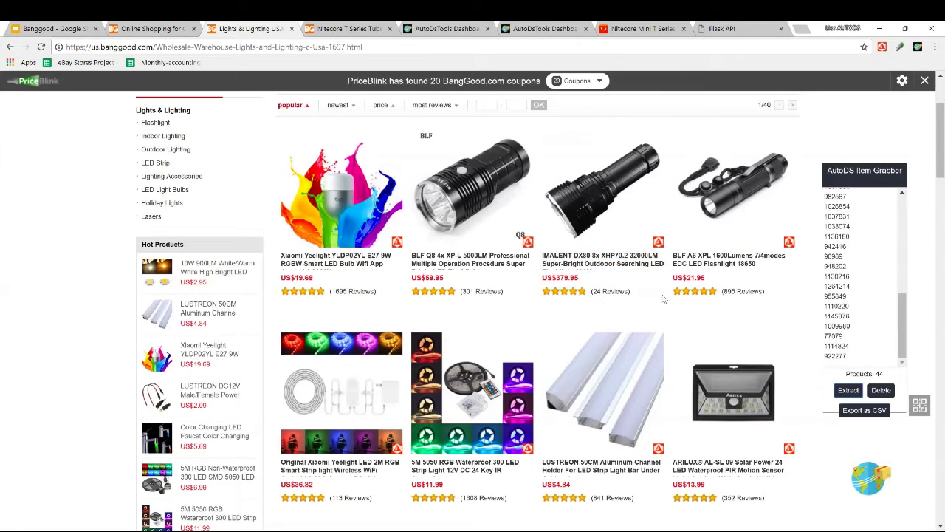
pyautogui.scroll(-2, 608, 295)
pyautogui.scroll(-6, 608, 294)
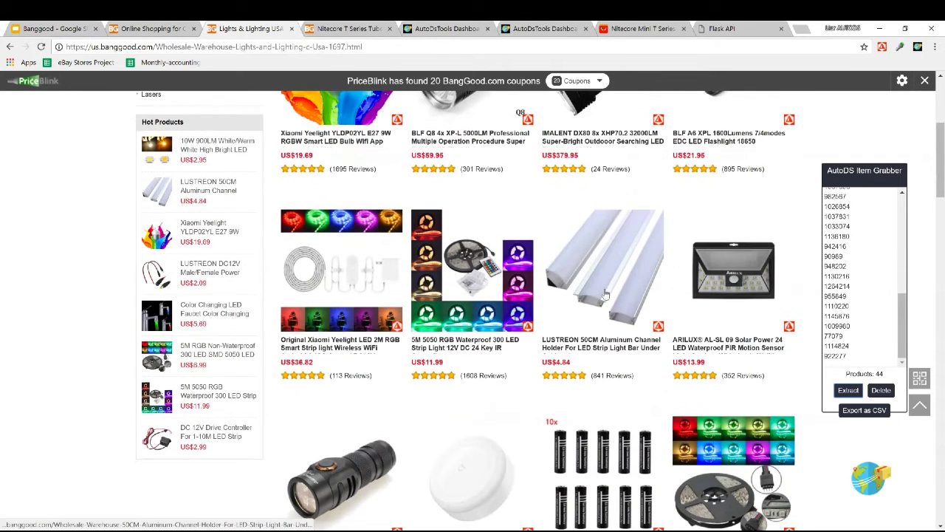
pyautogui.scroll(-1, 606, 294)
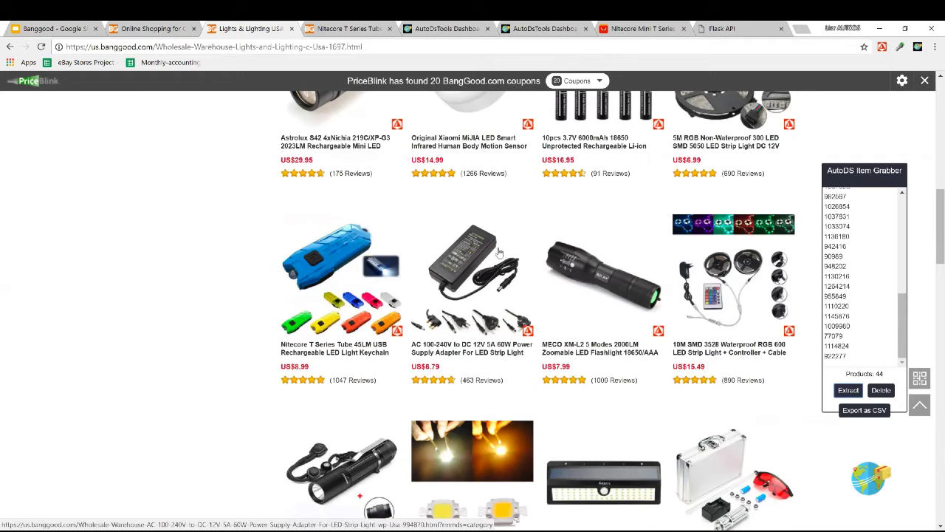
pyautogui.scroll(-1, 500, 253)
pyautogui.scroll(-1, 591, 237)
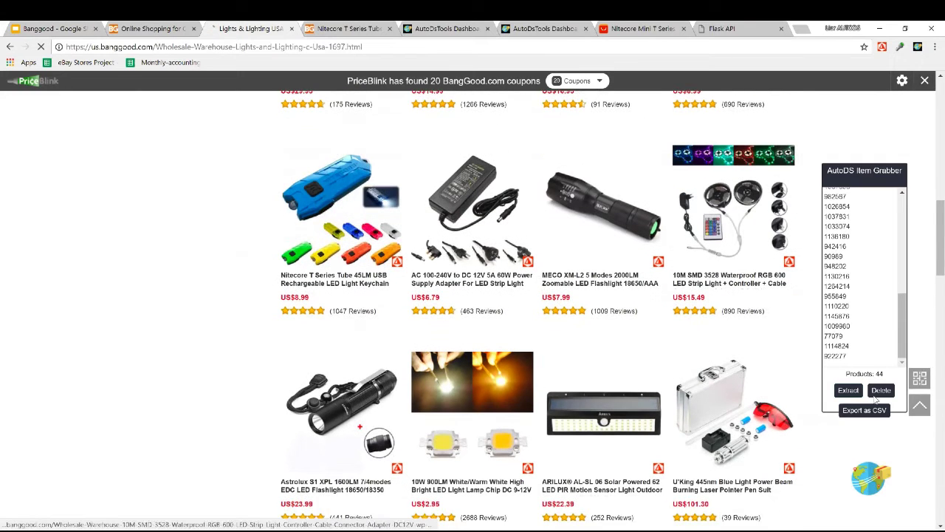
pyautogui.click(634, 313)
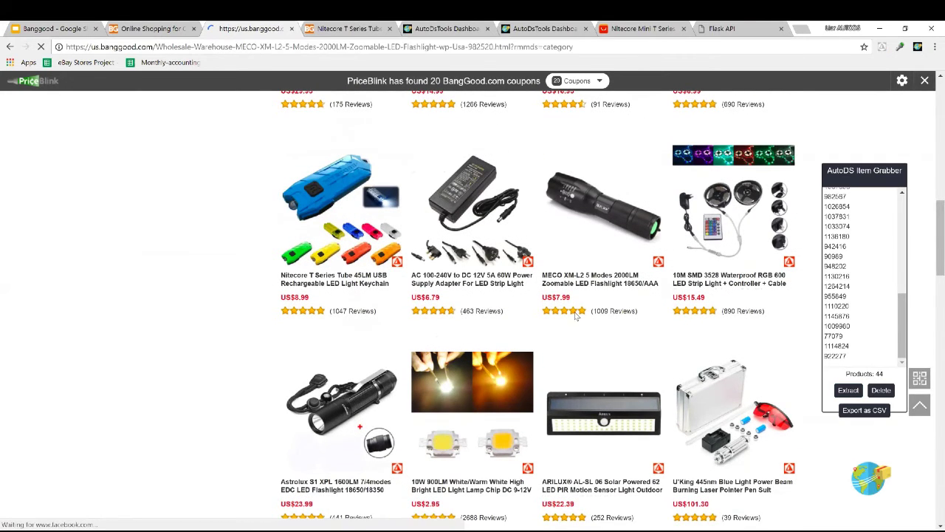
# - Examine the MECO XM-L2 flashlight's product details, shipping methods and written customer reviews
pyautogui.scroll(-5, 495, 280)
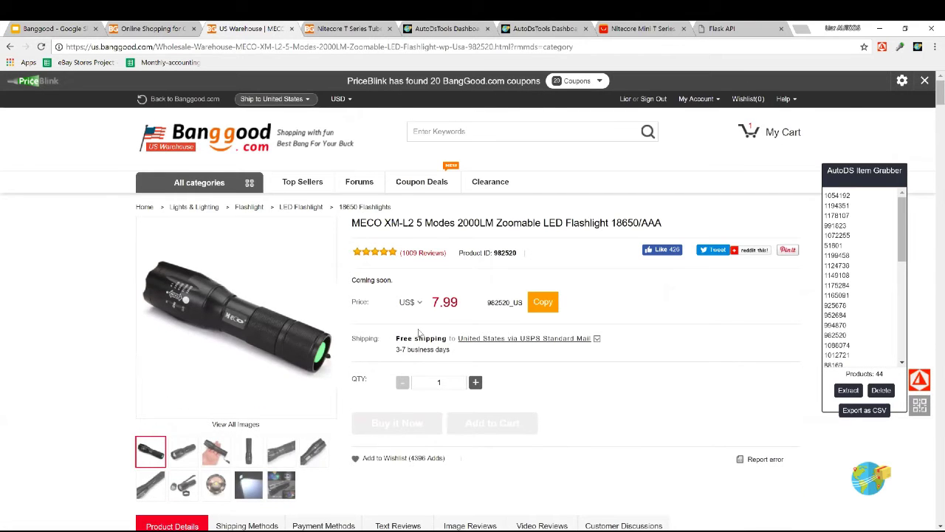
pyautogui.scroll(-5, 409, 339)
pyautogui.scroll(-10, 407, 339)
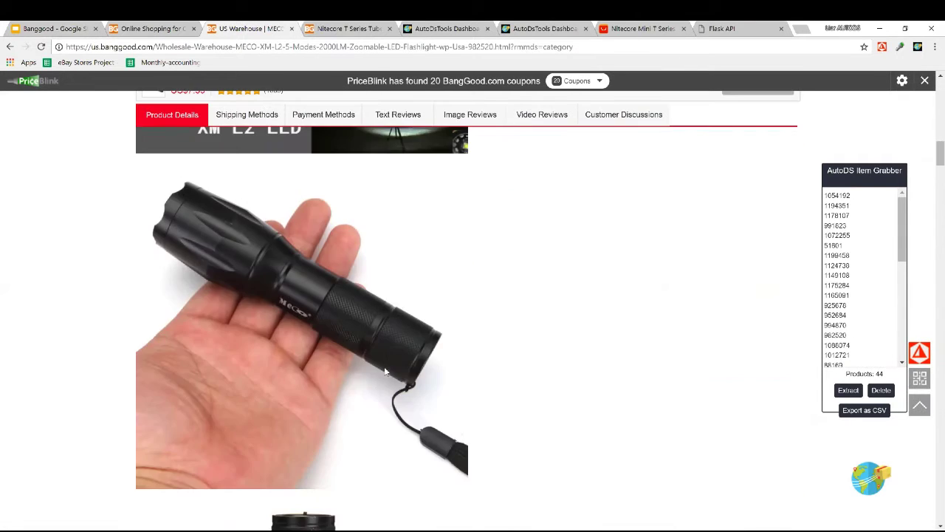
pyautogui.scroll(-18, 449, 298)
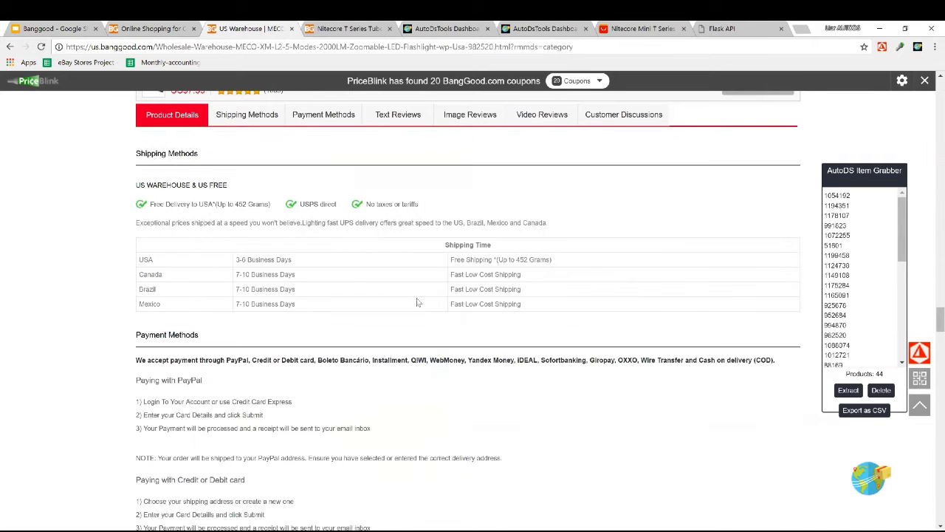
pyautogui.scroll(-8, 365, 325)
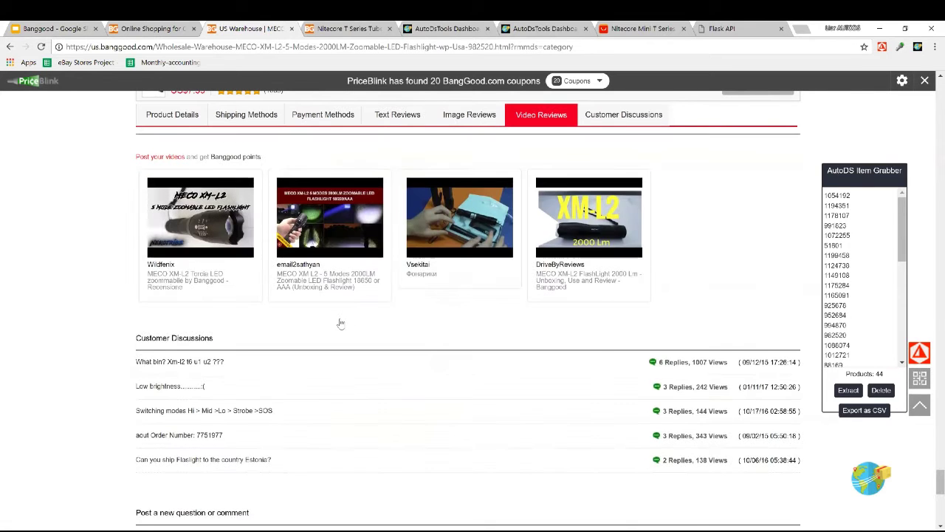
pyautogui.scroll(6, 354, 317)
pyautogui.scroll(5, 355, 182)
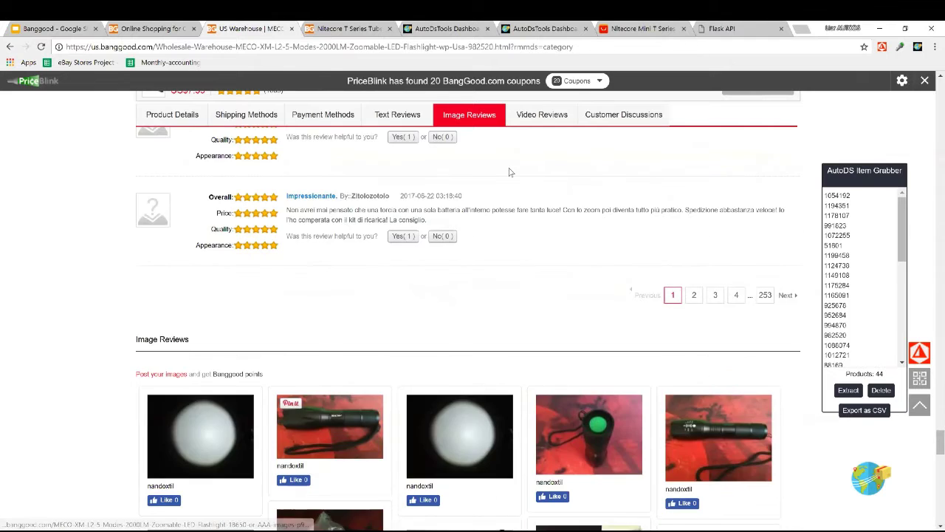
pyautogui.scroll(-5, 426, 257)
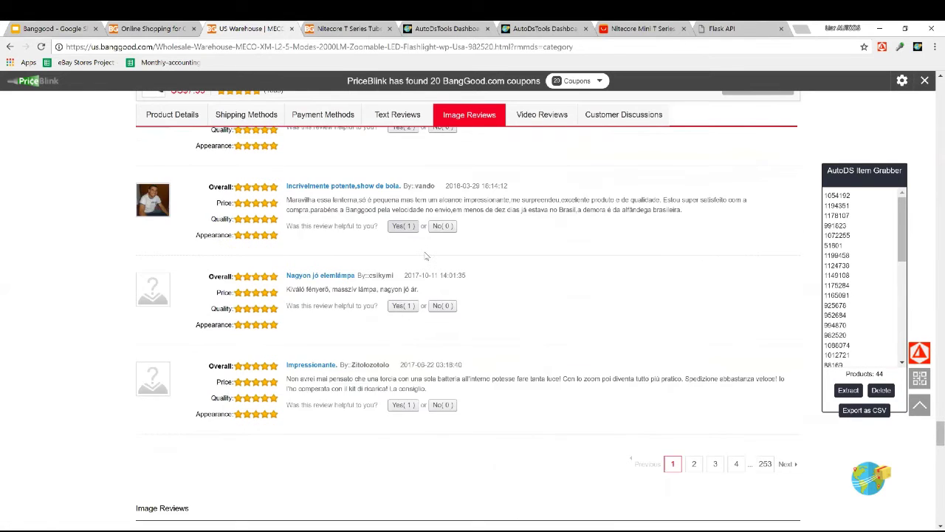
pyautogui.scroll(5, 483, 291)
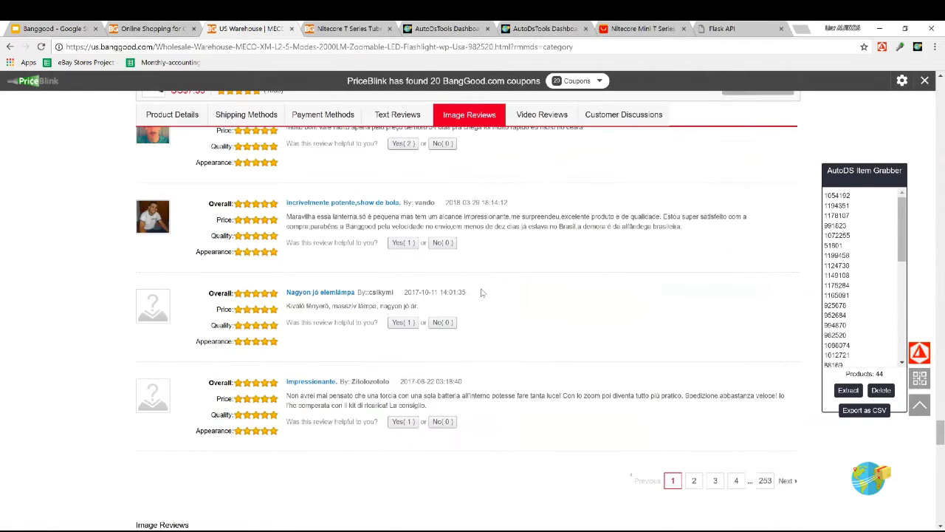
pyautogui.scroll(-3, 478, 309)
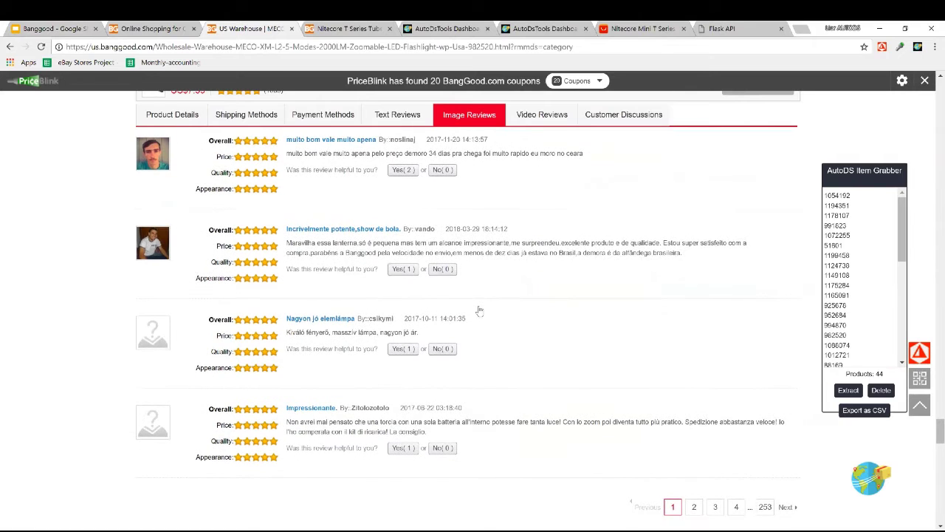
# - Examine the flashlight's customer discussions, related items, and video and image reviews
pyautogui.scroll(-10, 465, 299)
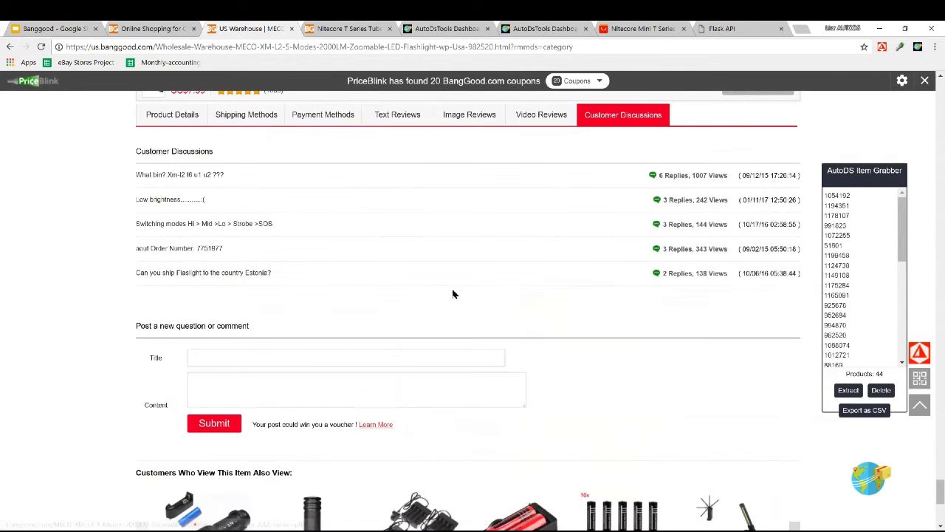
pyautogui.scroll(-3, 273, 377)
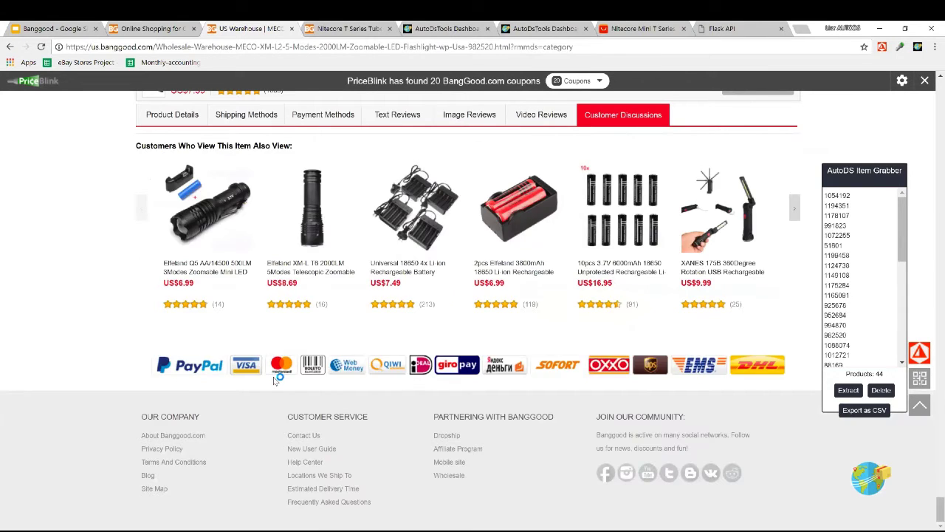
pyautogui.scroll(10, 225, 384)
pyautogui.scroll(-1, 244, 386)
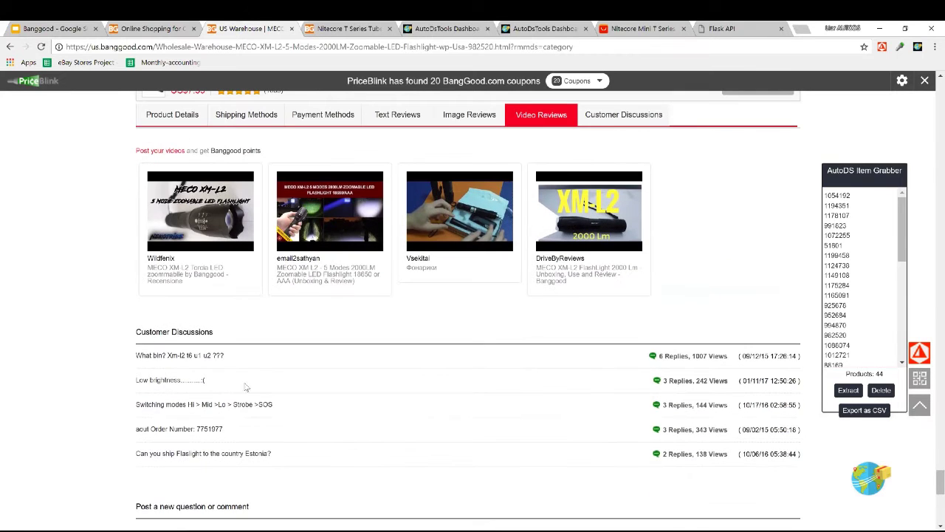
pyautogui.scroll(3, 220, 320)
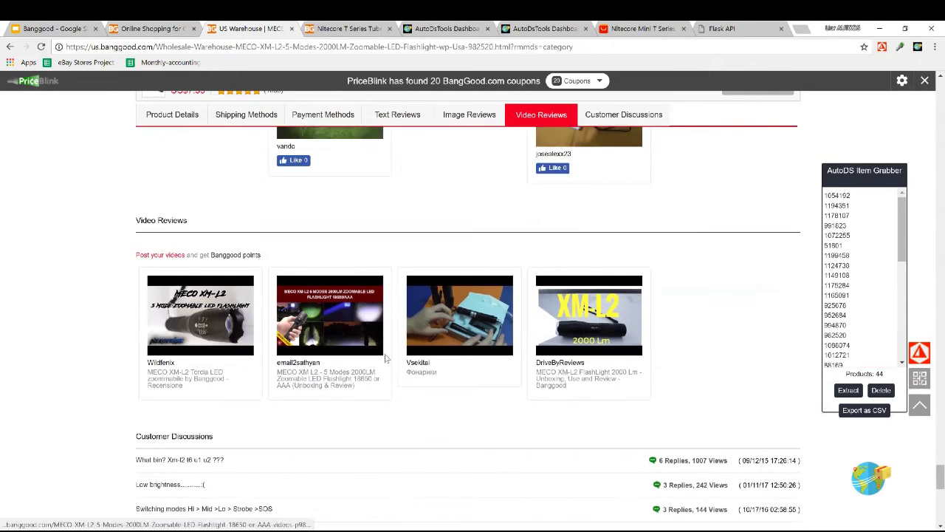
pyautogui.scroll(2, 487, 292)
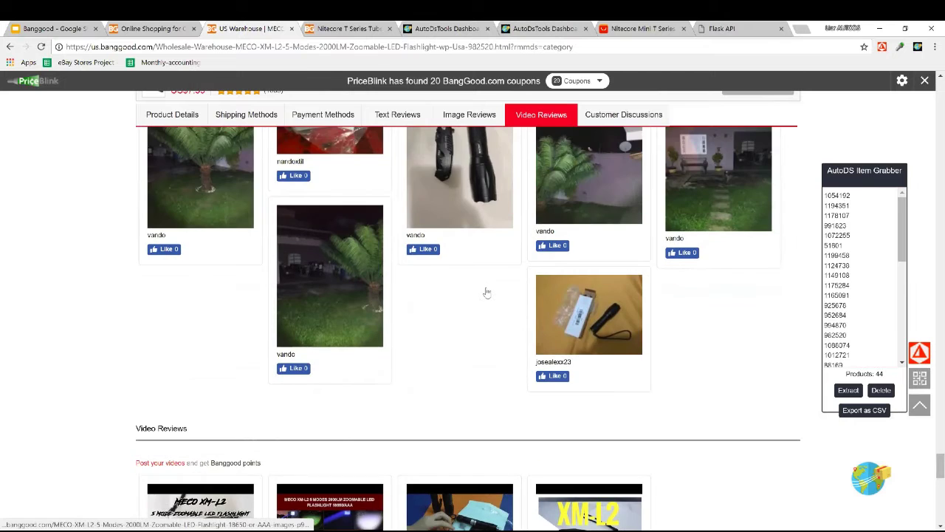
# - Look back over the MECO XM-L2 flashlight's image and text reviews and go to its customer discussions
pyautogui.scroll(10, 486, 293)
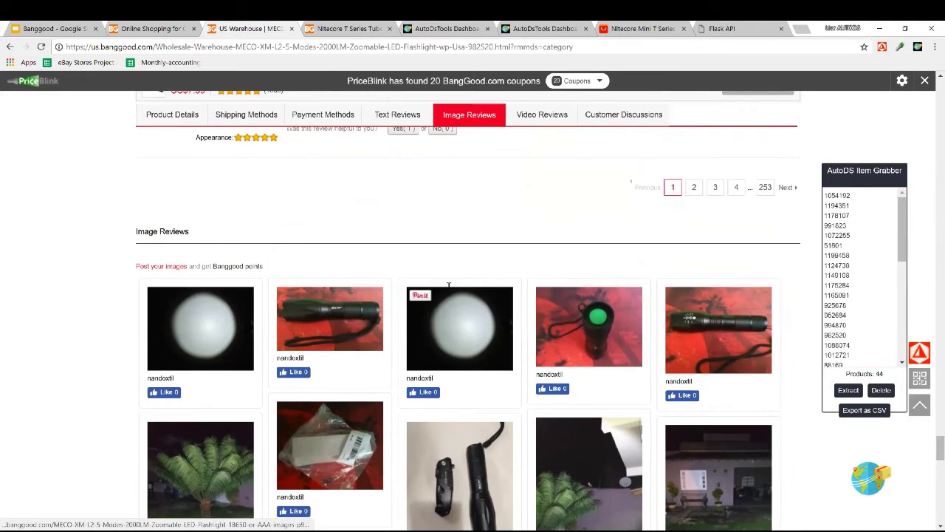
pyautogui.scroll(3, 447, 287)
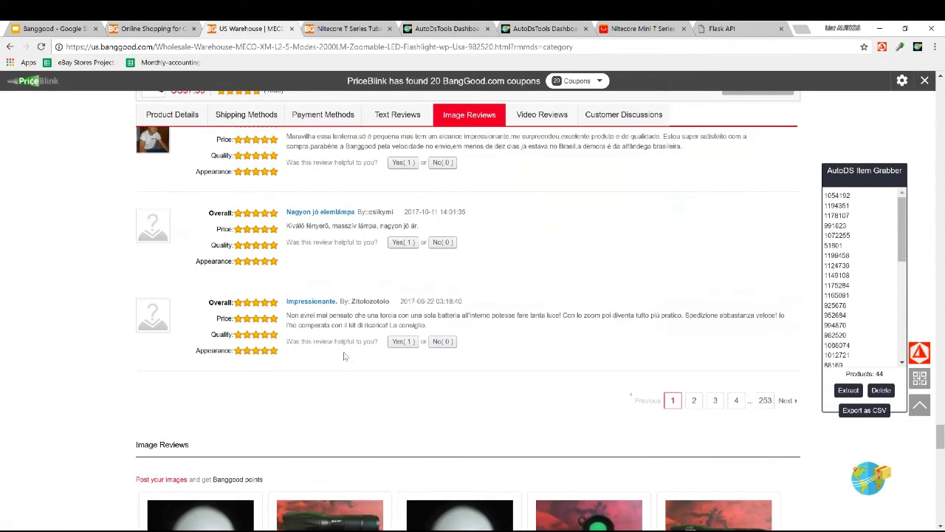
pyautogui.scroll(5, 447, 314)
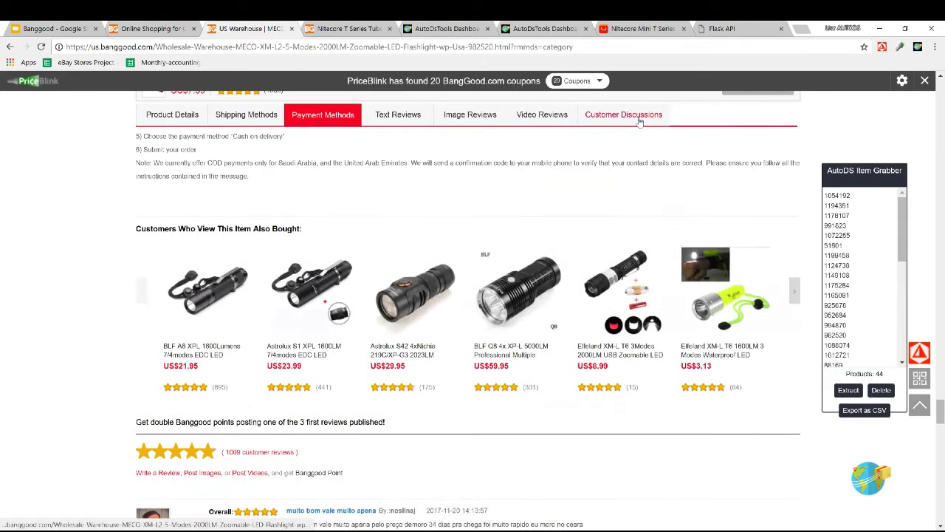
pyautogui.click(634, 118)
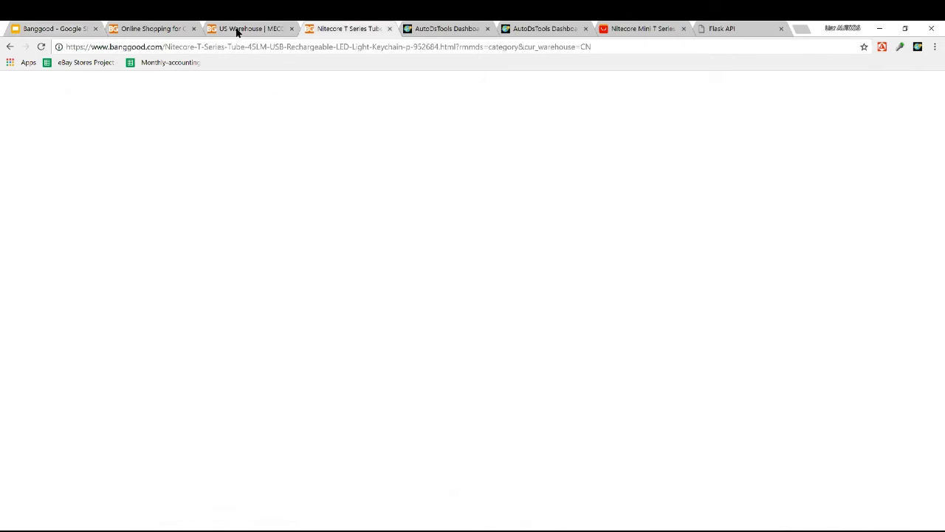
# - Switch to the Banggood presentation in Google Slides and highlight the "Flash deals + Extension" point on the "How to find items?" slide
pyautogui.click(237, 30)
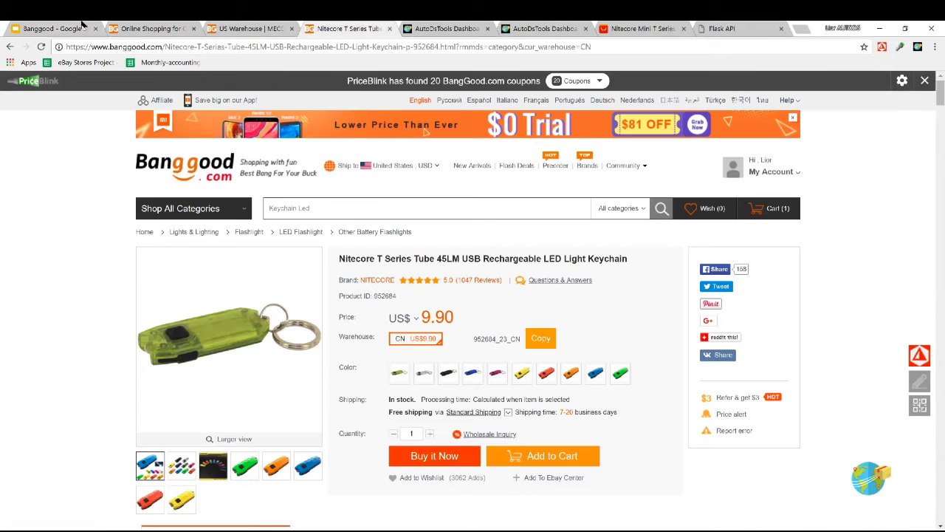
pyautogui.click(55, 30)
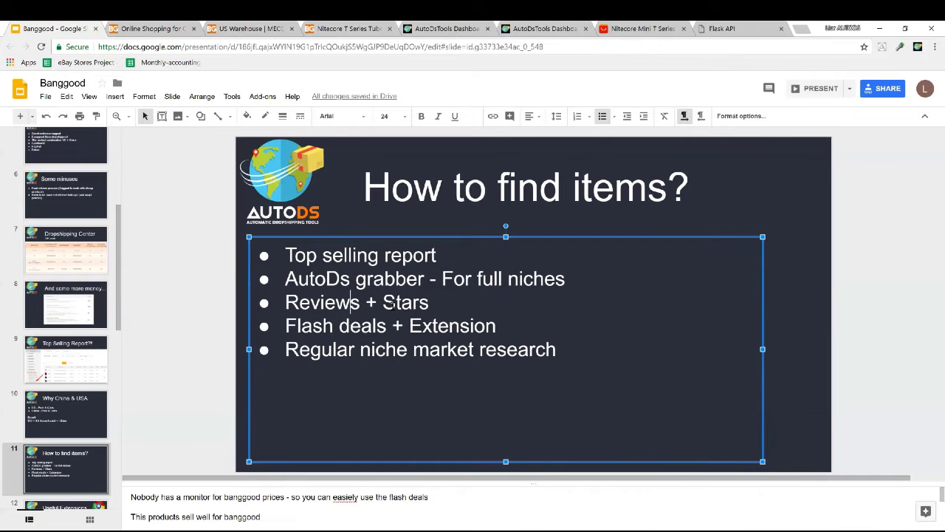
pyautogui.tripleClick(380, 329)
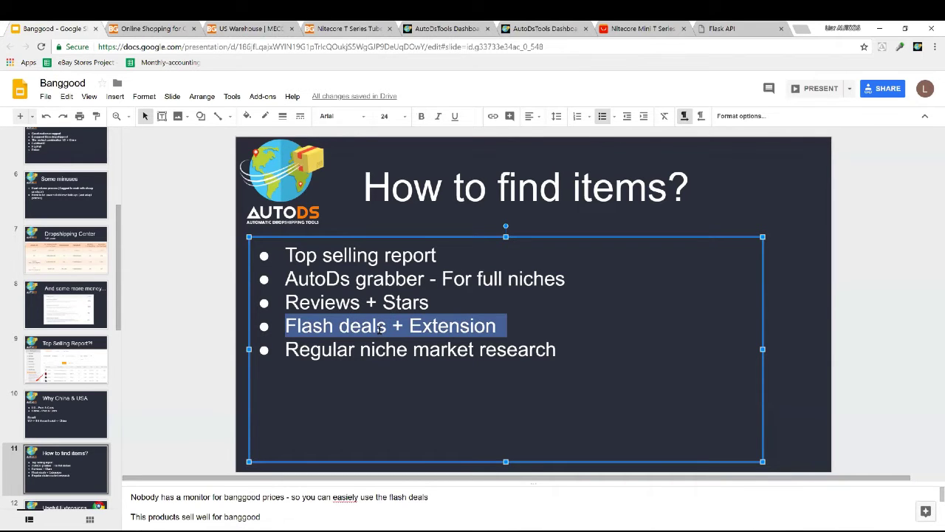
pyautogui.click(378, 326)
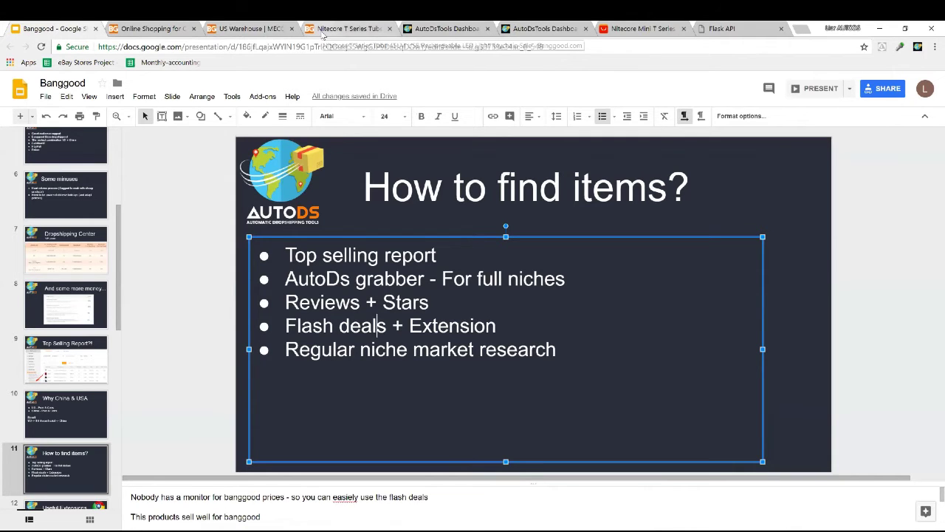
# - Switch to the Nitecore keychain light page on Banggood and open the site's Flash Deals page
pyautogui.hotkey('ctrl', '4')
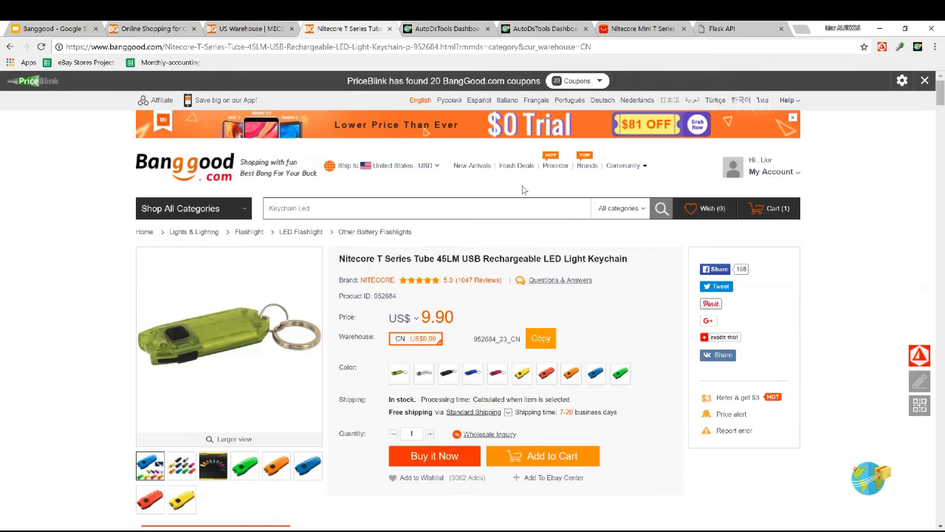
pyautogui.click(10, 47)
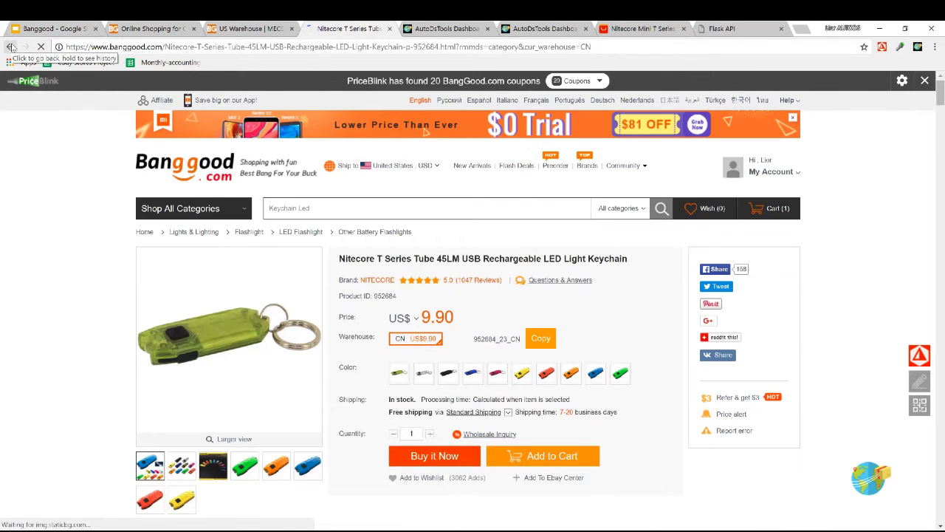
pyautogui.middleClick(26, 47)
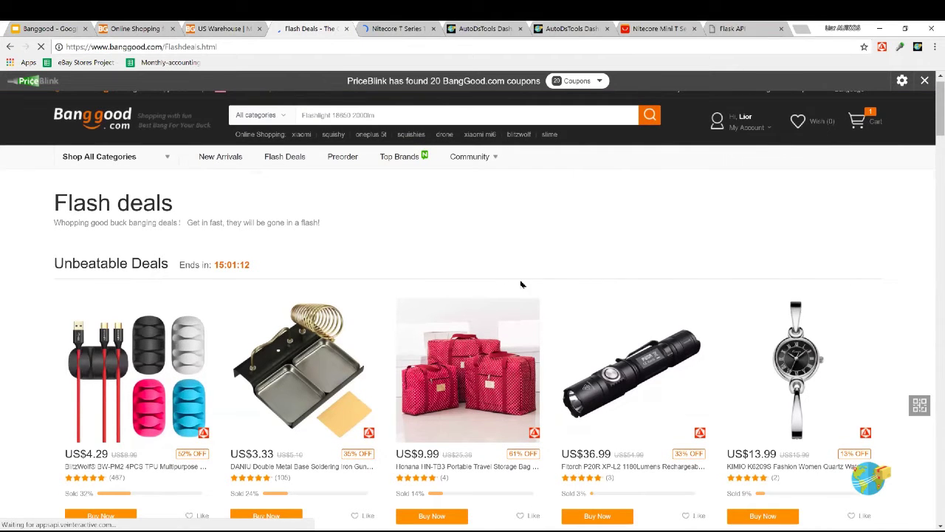
# - Examine the prices, discounts, star ratings and sold percentages of the Unbeatable Deals and Brand Weekly Deals
pyautogui.scroll(-2, 521, 284)
pyautogui.scroll(-2, 535, 314)
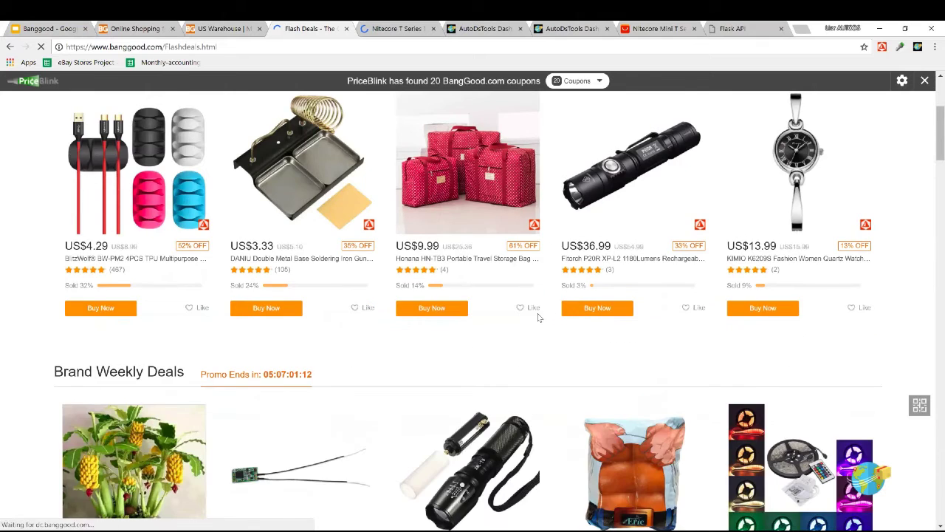
pyautogui.scroll(-1, 537, 318)
pyautogui.scroll(-2, 477, 337)
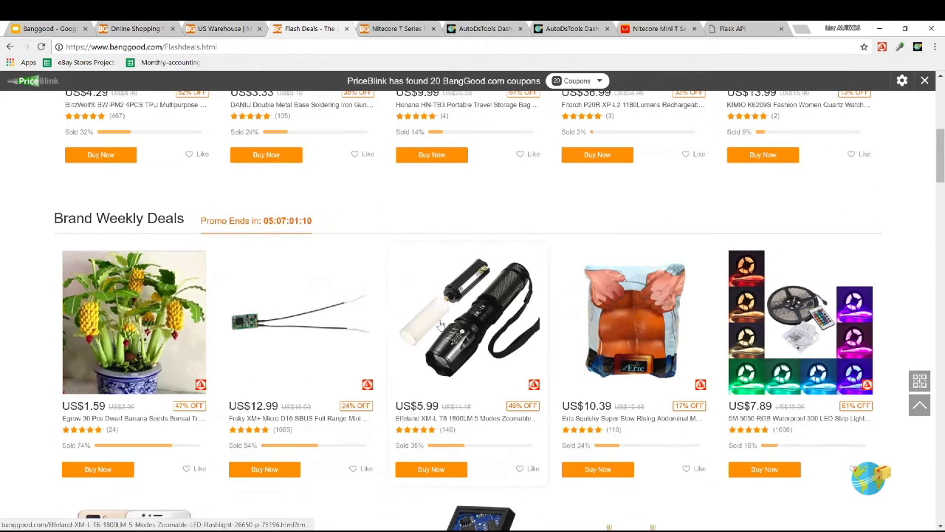
pyautogui.scroll(-1, 332, 314)
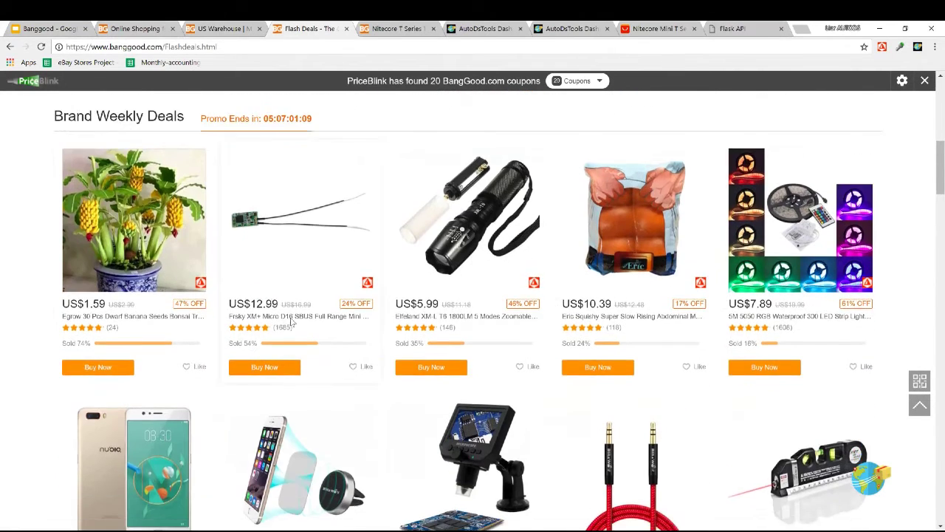
pyautogui.scroll(-1, 188, 280)
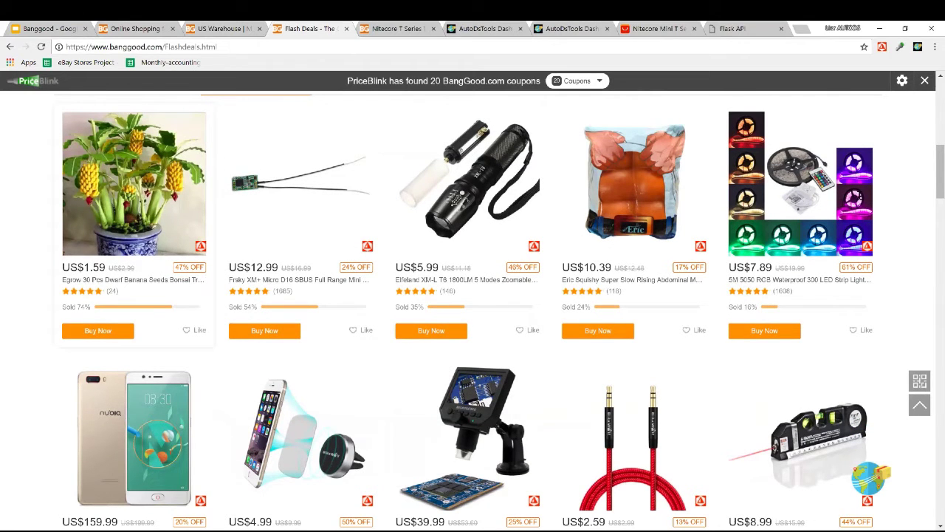
pyautogui.scroll(-1, 839, 211)
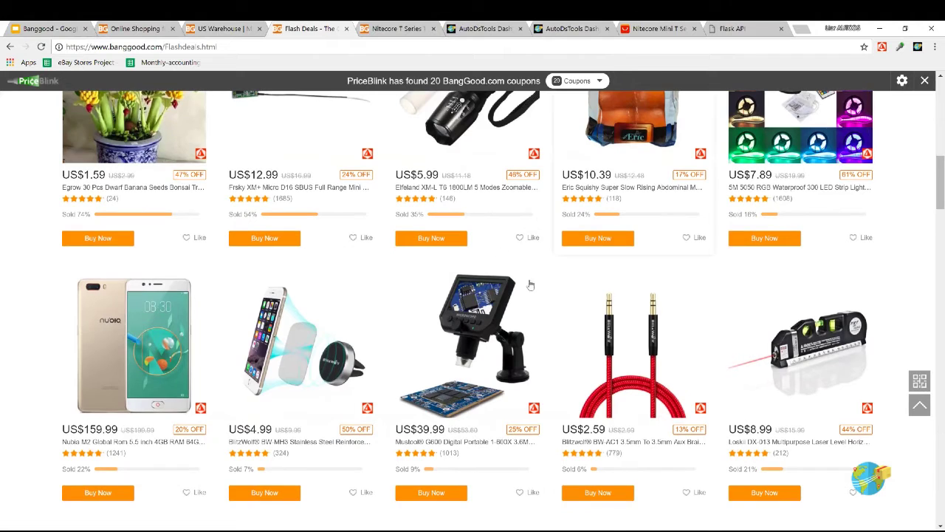
pyautogui.scroll(-2, 763, 287)
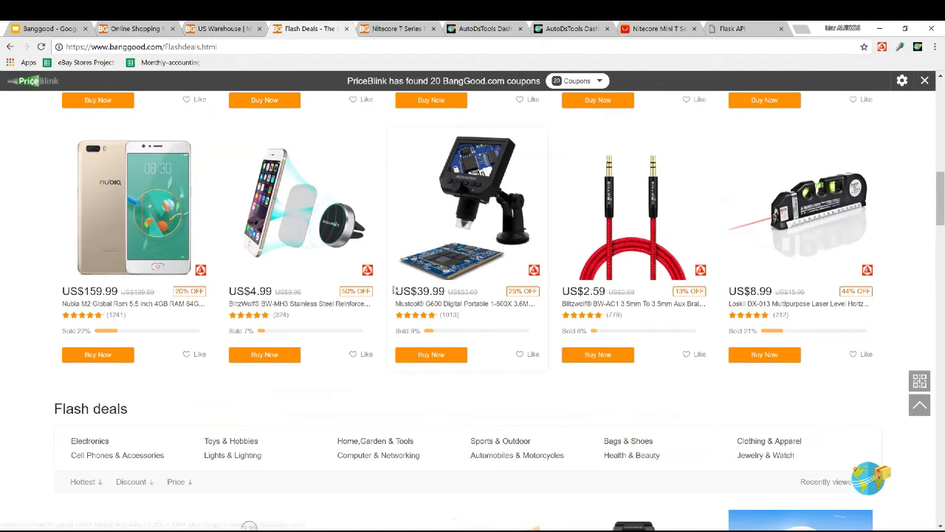
# - Switch to the Banggood presentation in Google Slides and highlight the "Regular niche market research" point
pyautogui.click(28, 27)
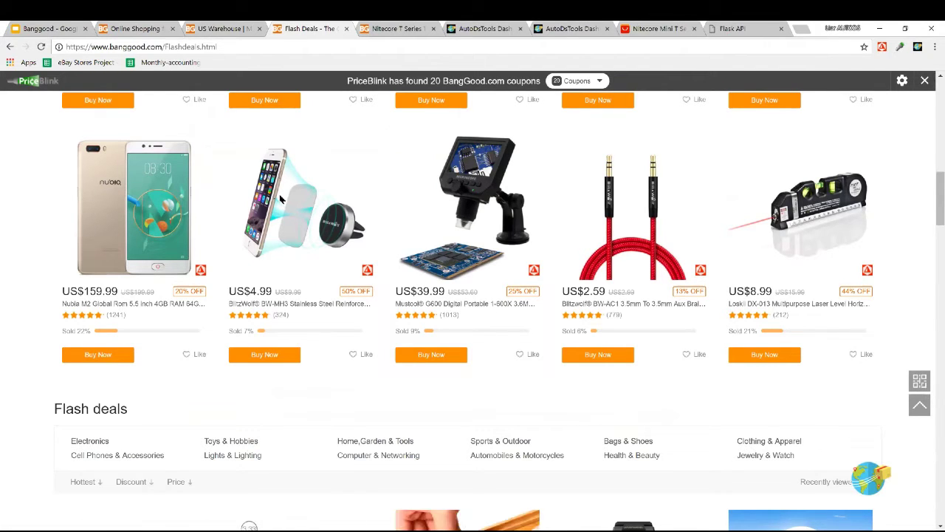
pyautogui.tripleClick(351, 354)
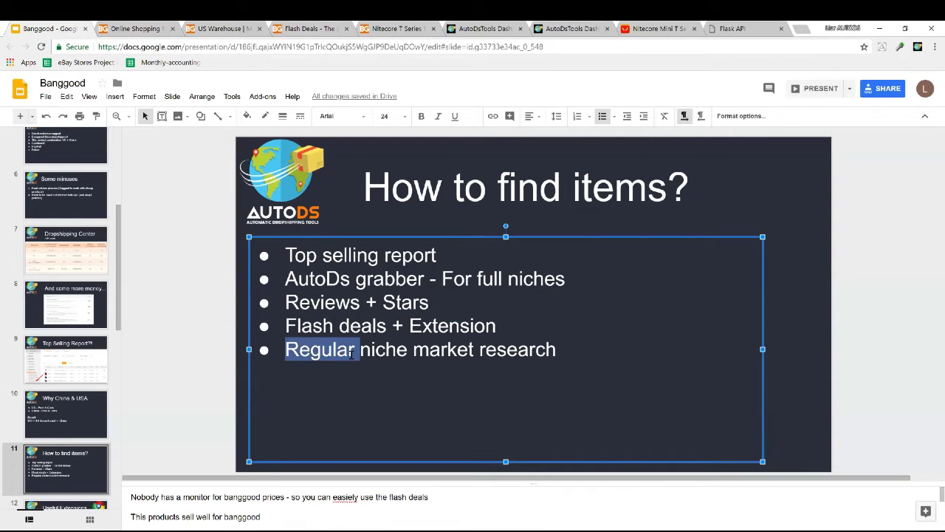
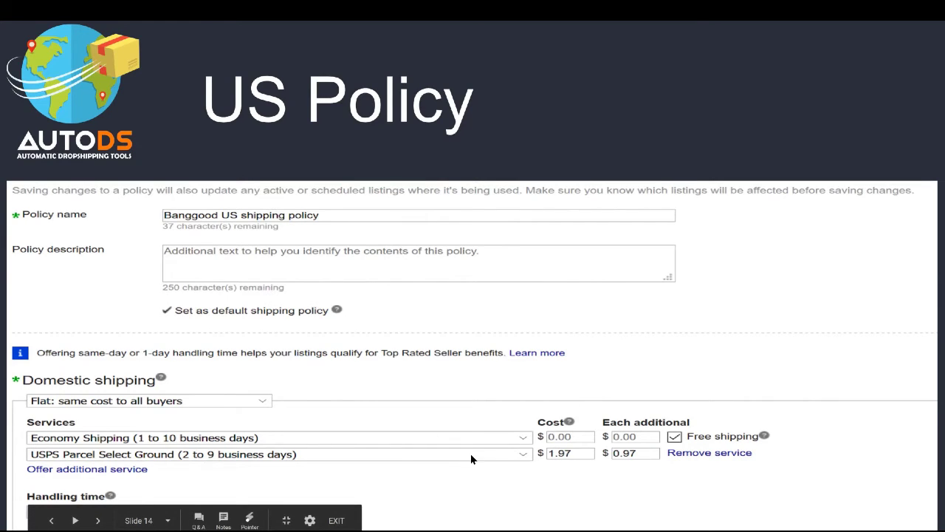
# - Advance the slideshow from "US Policy" through the China policy and tracking slides to the "Some practice..." slide
pyautogui.click(516, 268)
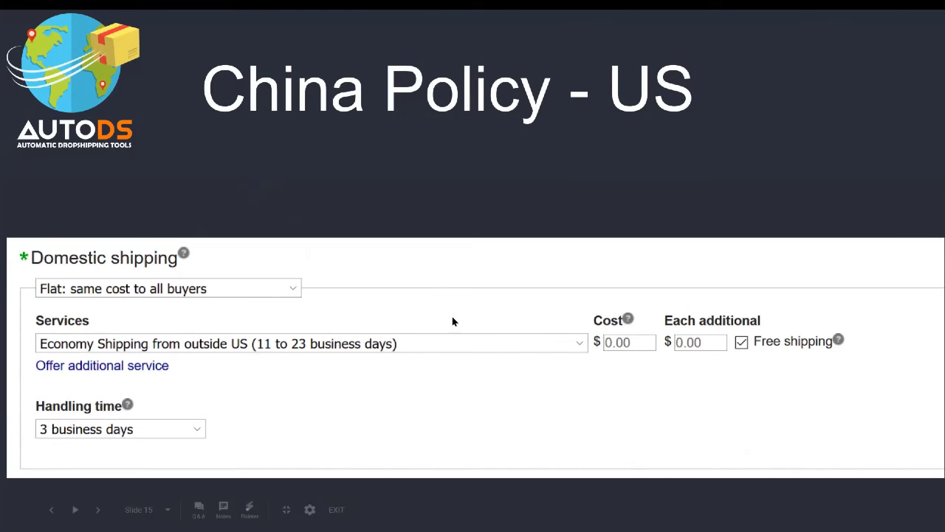
pyautogui.click(439, 268)
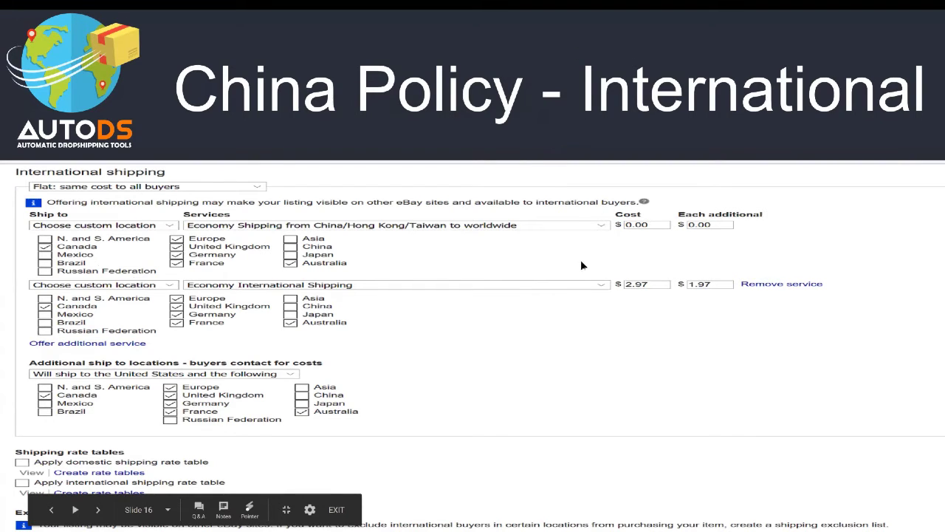
pyautogui.click(561, 363)
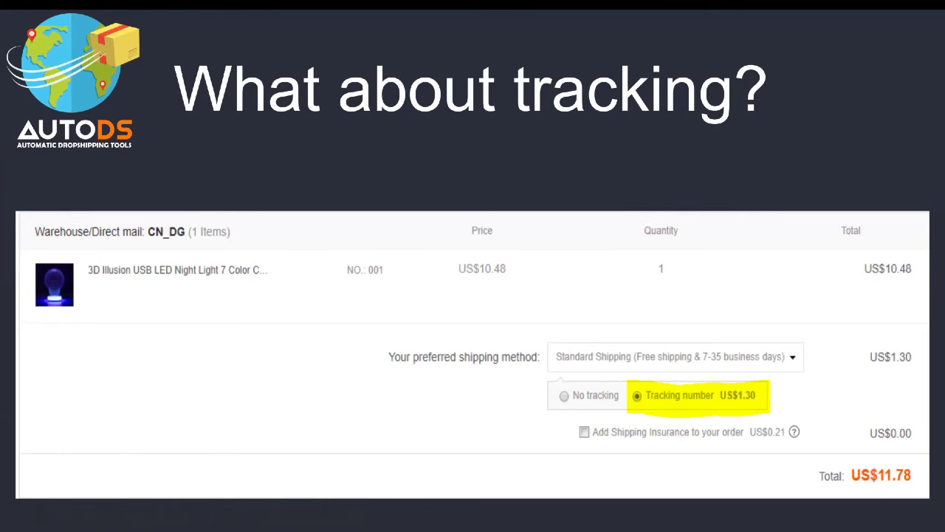
pyautogui.click(756, 406)
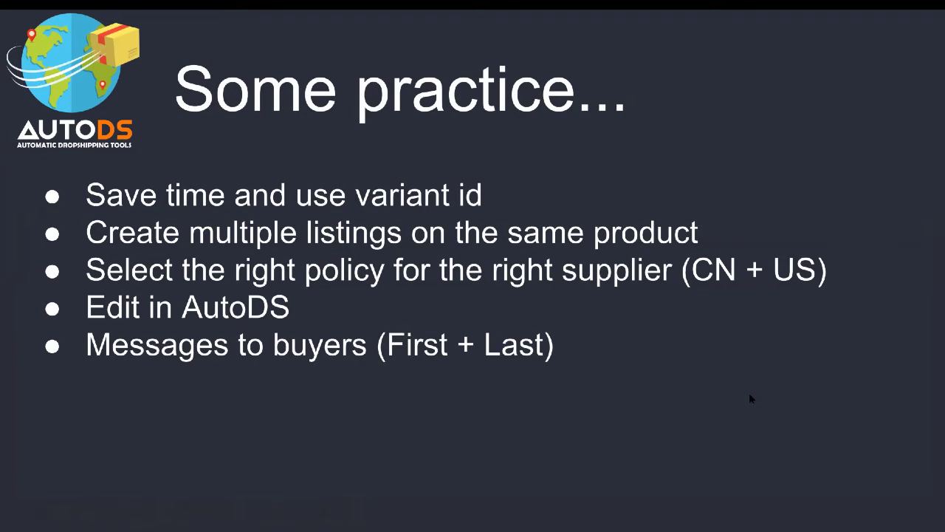
pyautogui.moveTo(411, 447)
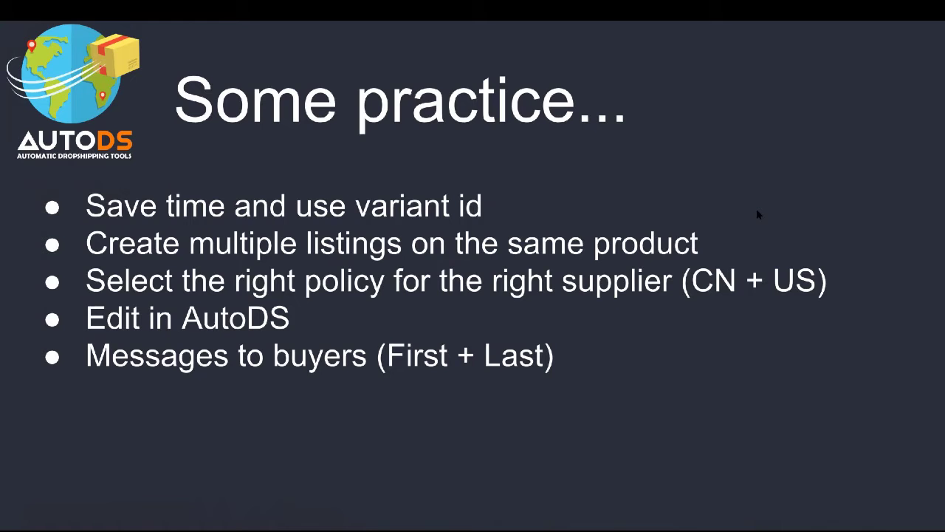
# - Switch to the eBay Dropshipping Mastermind Facebook group and read the viewer comments under the live webinar post
pyautogui.hotkey('alt', 'Tab')
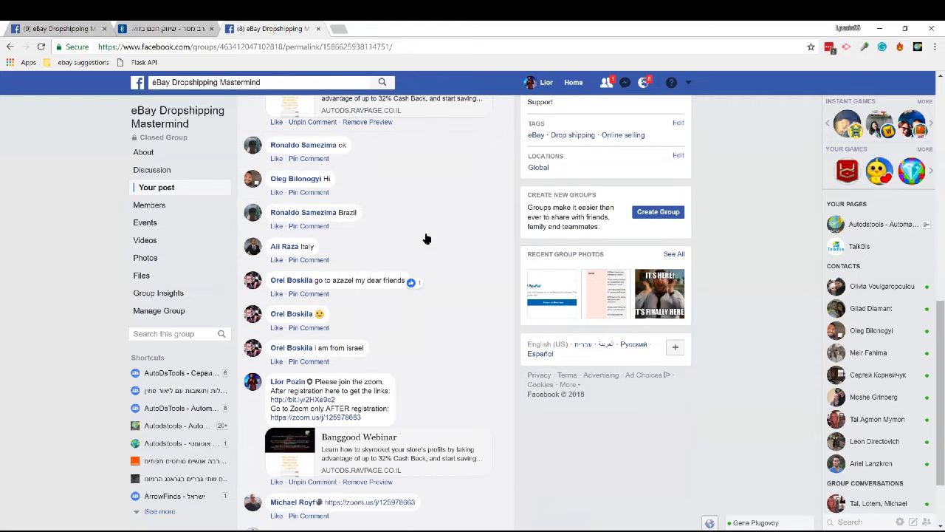
pyautogui.scroll(5, 405, 281)
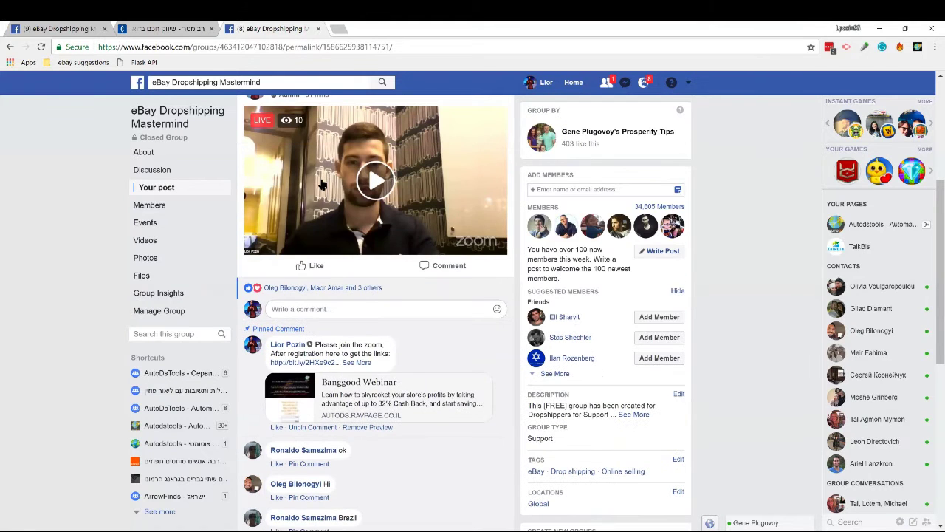
pyautogui.scroll(1, 319, 170)
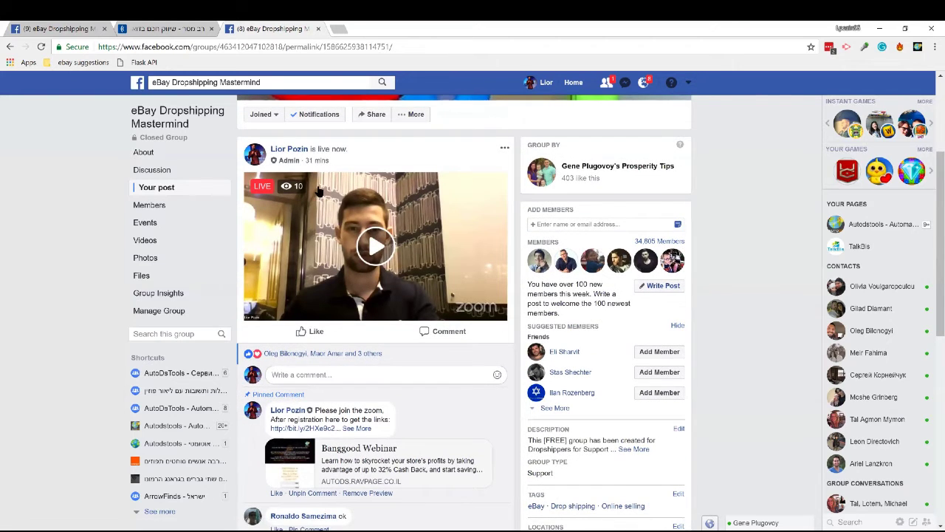
pyautogui.scroll(3, 332, 185)
pyautogui.scroll(-10, 348, 214)
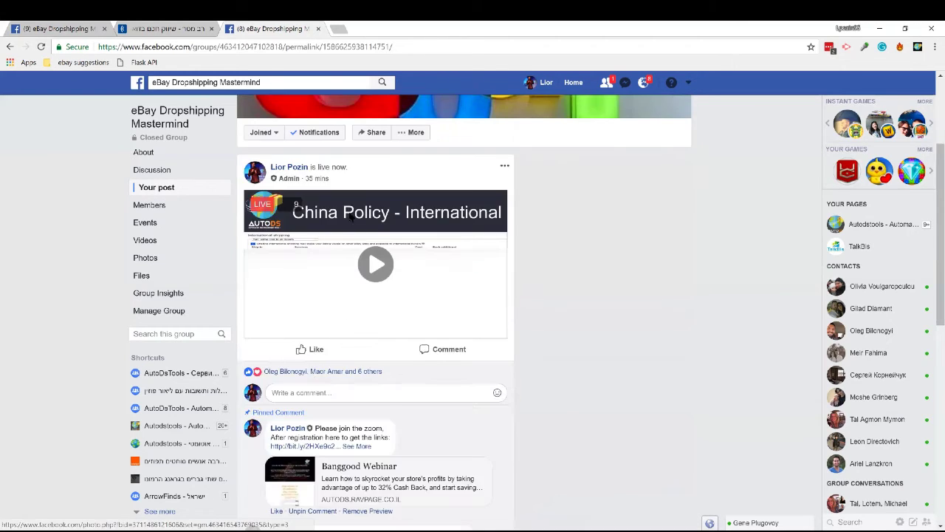
pyautogui.scroll(-3, 350, 224)
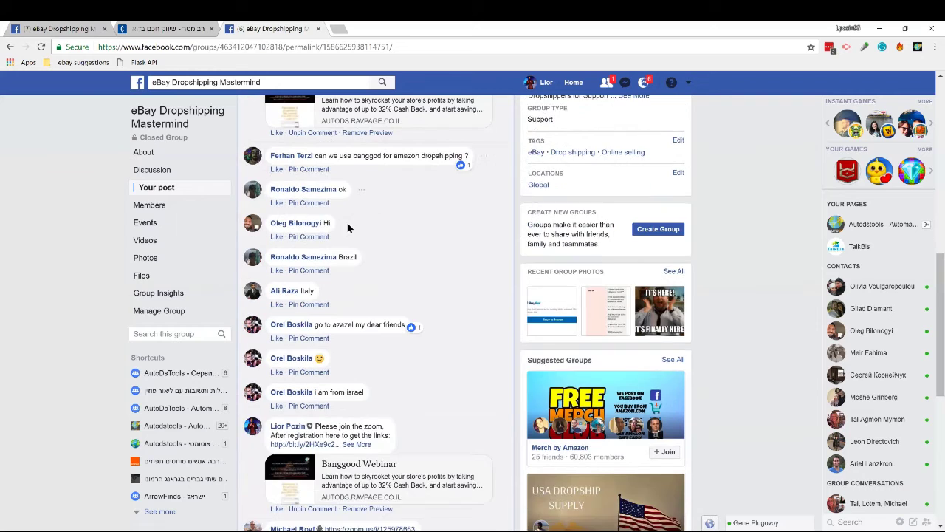
pyautogui.scroll(4, 414, 156)
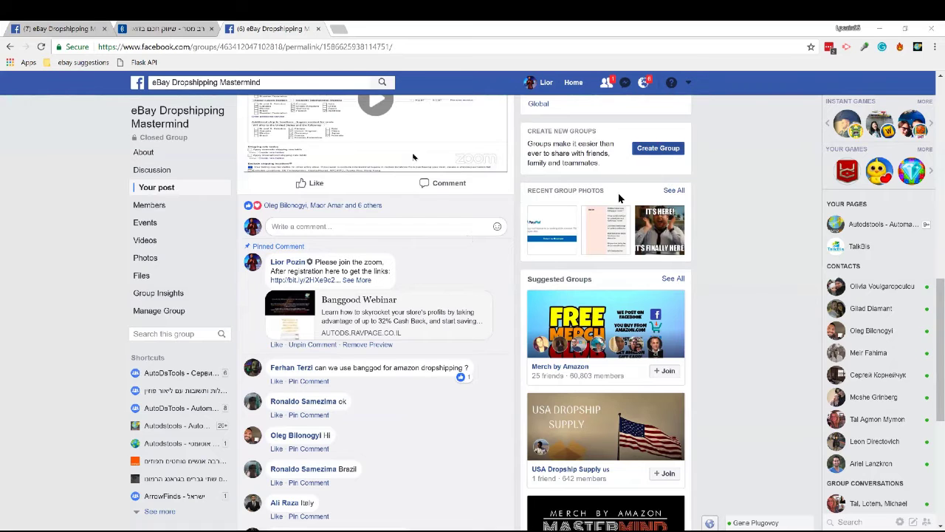
# - Switch to the Banggood checkout page and review the shipping address form, tracking options and payment methods
pyautogui.scroll(-1, 491, 313)
pyautogui.scroll(-3, 491, 312)
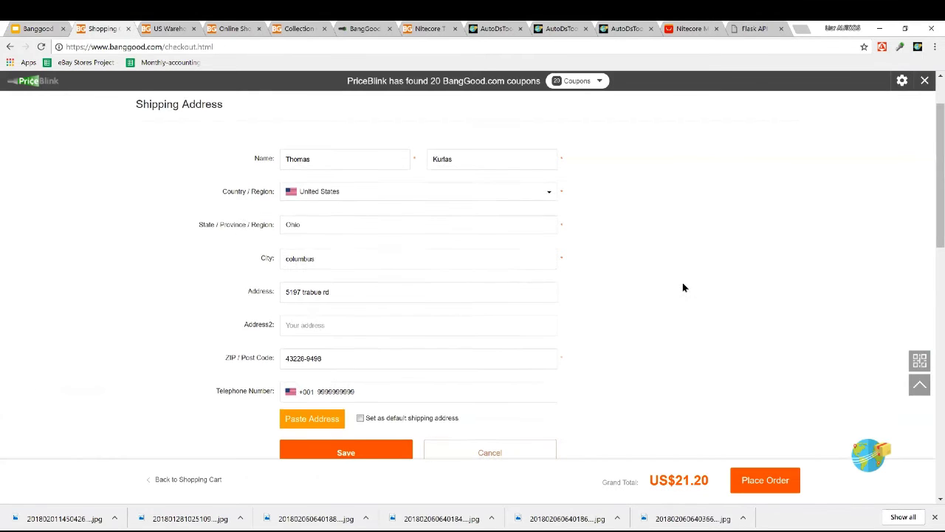
pyautogui.scroll(-7, 683, 286)
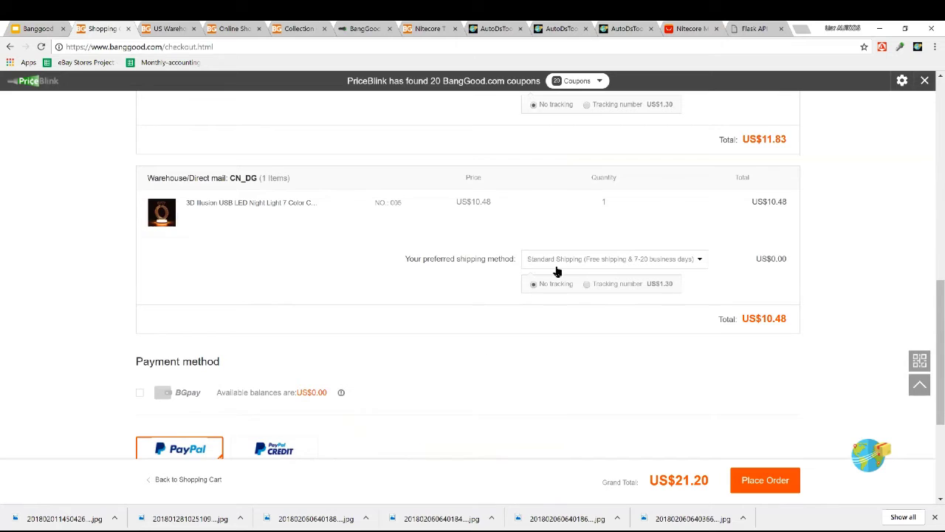
pyautogui.scroll(10, 558, 271)
pyautogui.scroll(-2, 557, 272)
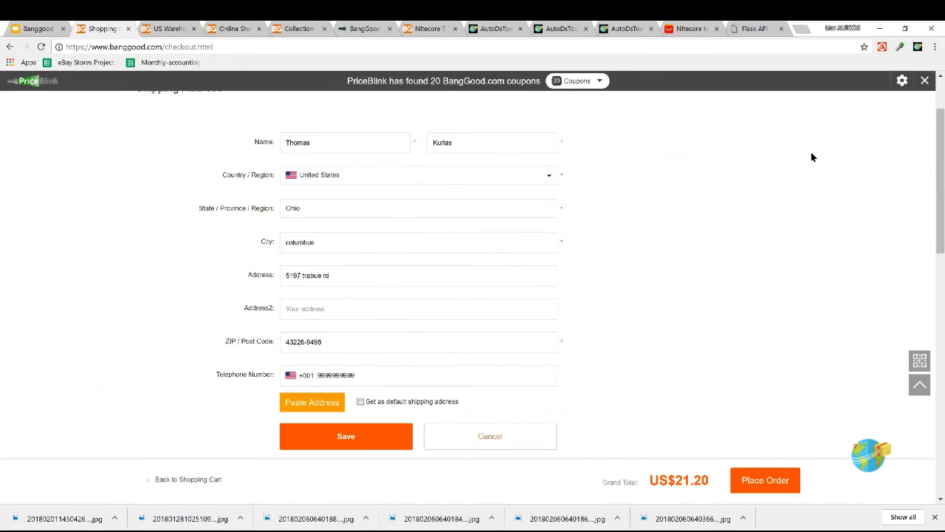
pyautogui.scroll(2, 812, 157)
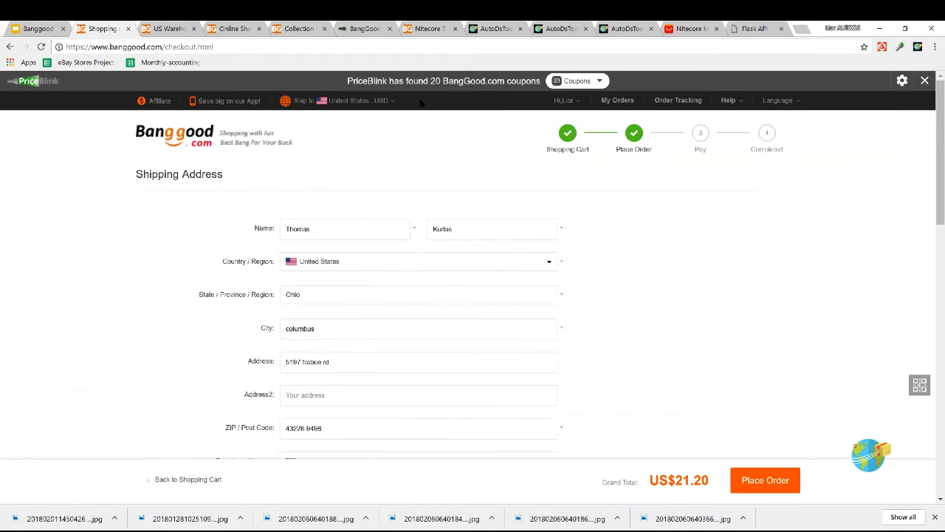
# - Leave the checkout for the Banggood home page, open the shopping cart and go to its coupon code field
pyautogui.click(172, 134)
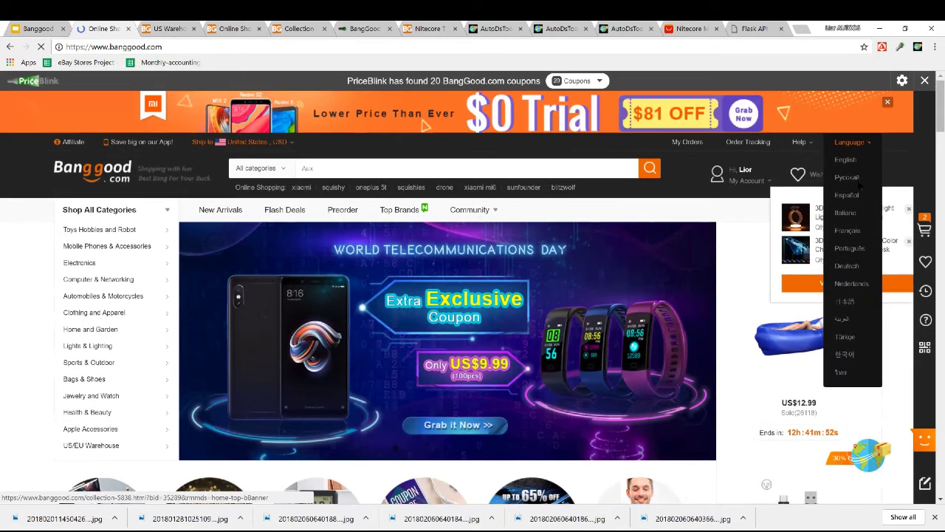
pyautogui.click(860, 175)
pyautogui.scroll(-1, 821, 219)
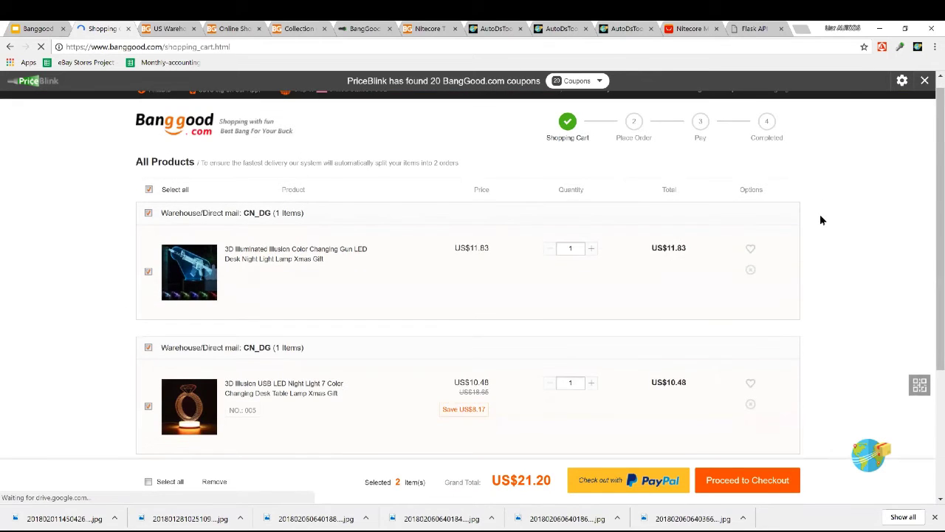
pyautogui.scroll(-5, 821, 220)
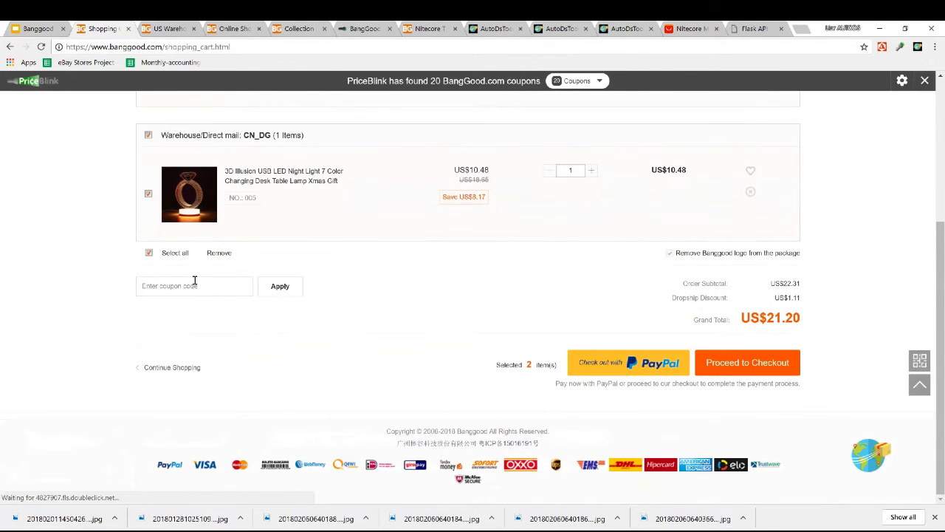
pyautogui.click(194, 285)
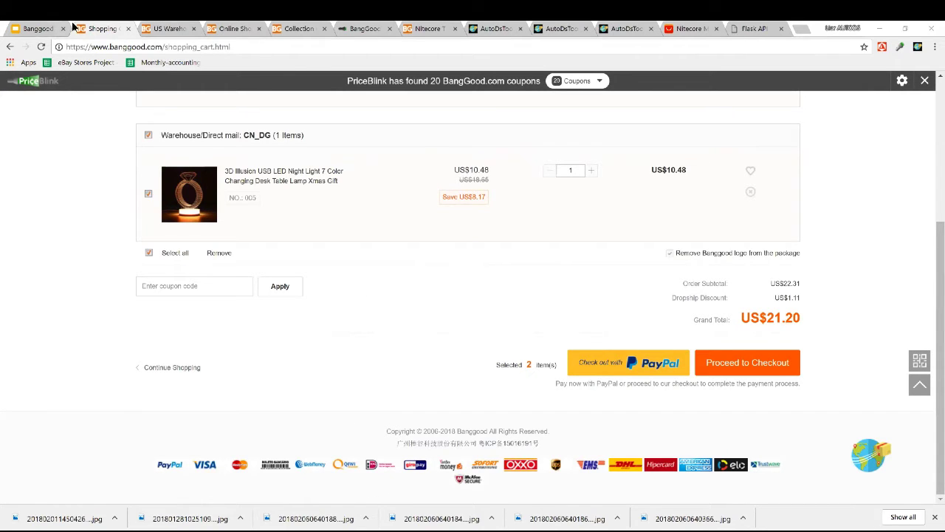
# - Review the cart's lamp items, order subtotal, dropship discount and grand total
pyautogui.click(41, 28)
pyautogui.click(93, 28)
pyautogui.scroll(3, 321, 345)
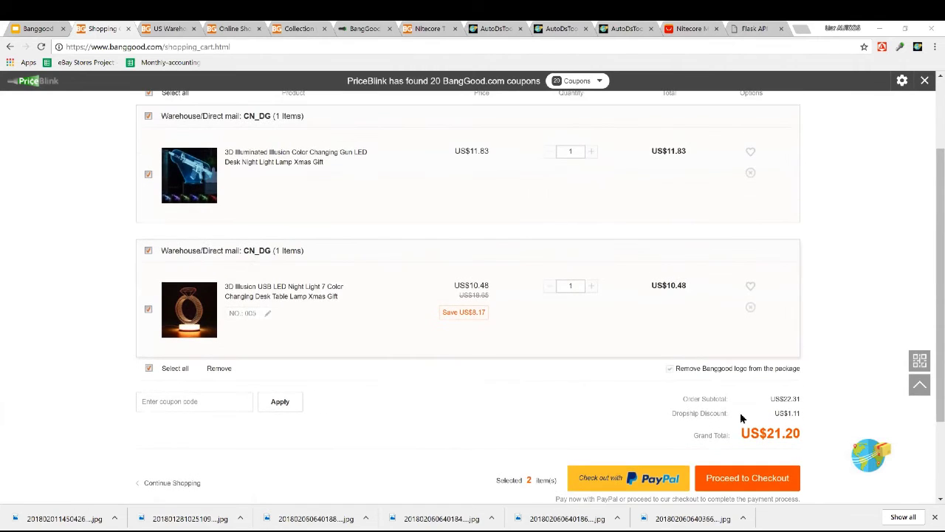
pyautogui.scroll(-3, 742, 418)
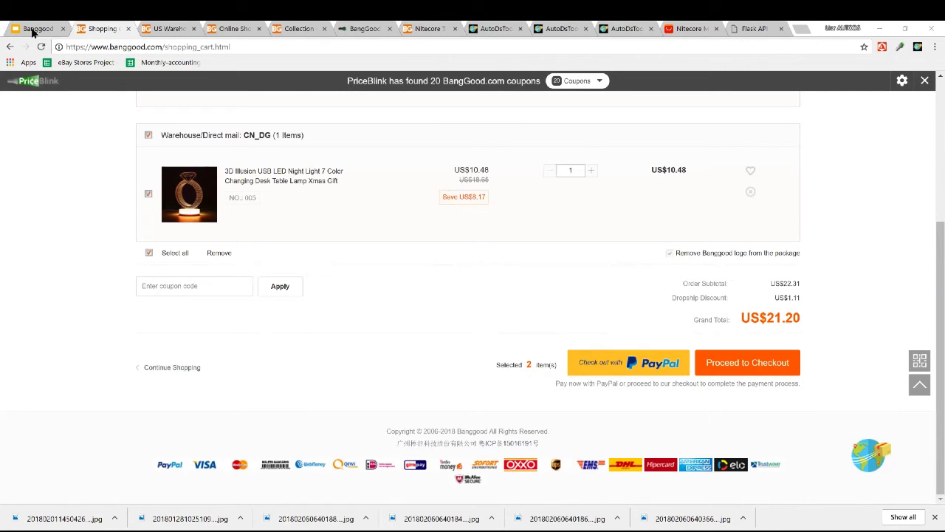
# - Return to the Banggood presentation in Google Slides and display the "Some practice..." slide
pyautogui.hotkey('ctrl', '1')
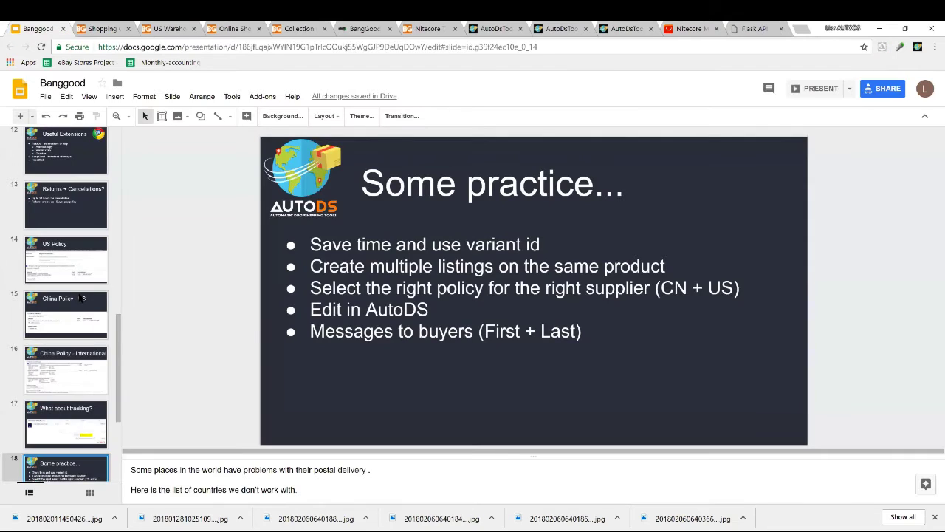
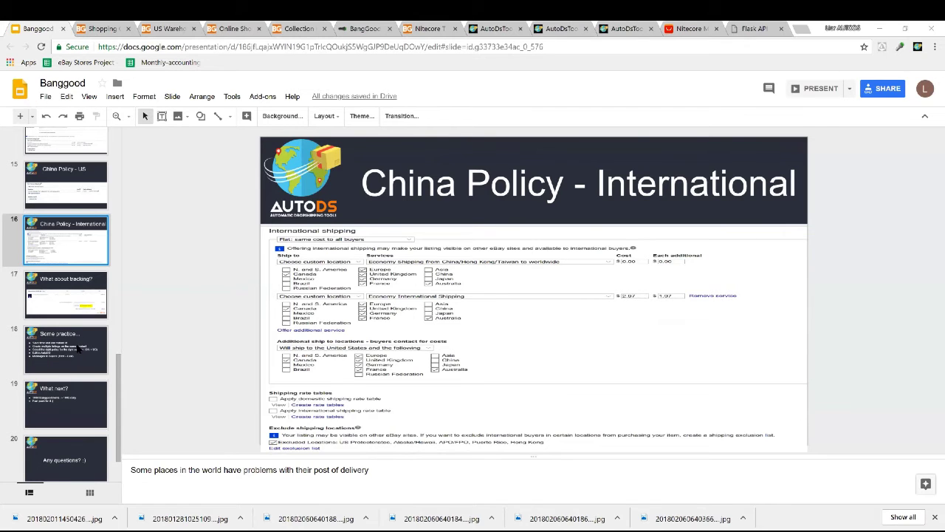
pyautogui.click(77, 351)
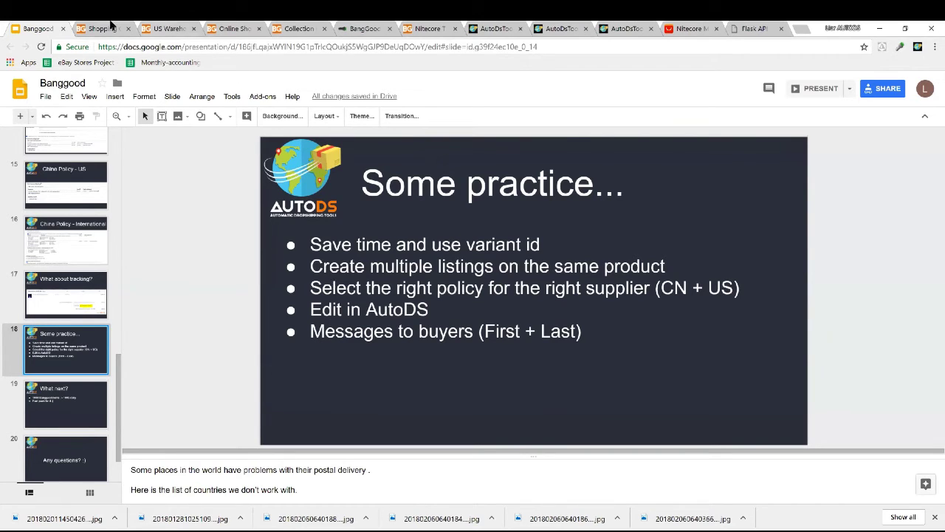
pyautogui.click(83, 29)
pyautogui.click(40, 30)
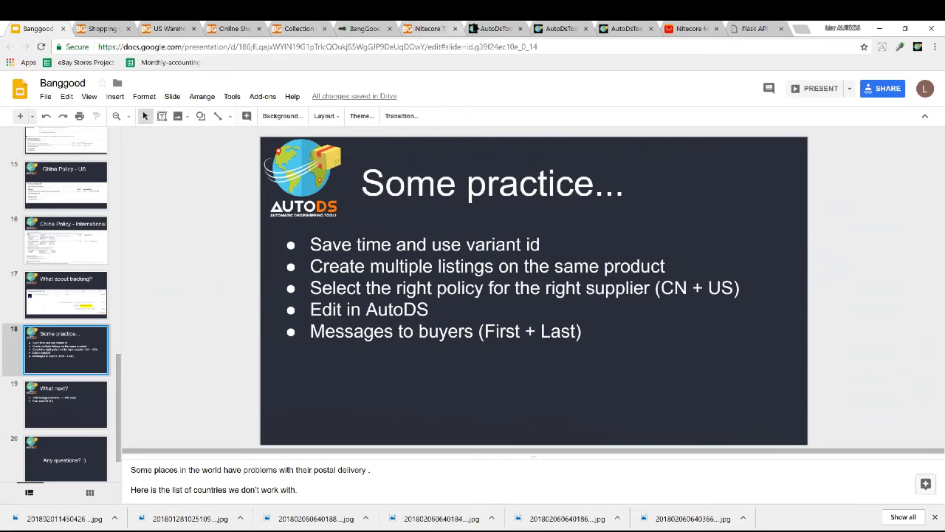
# - Switch to AutoDS, open the Uploader and set the source product site to BangGood
pyautogui.click(493, 28)
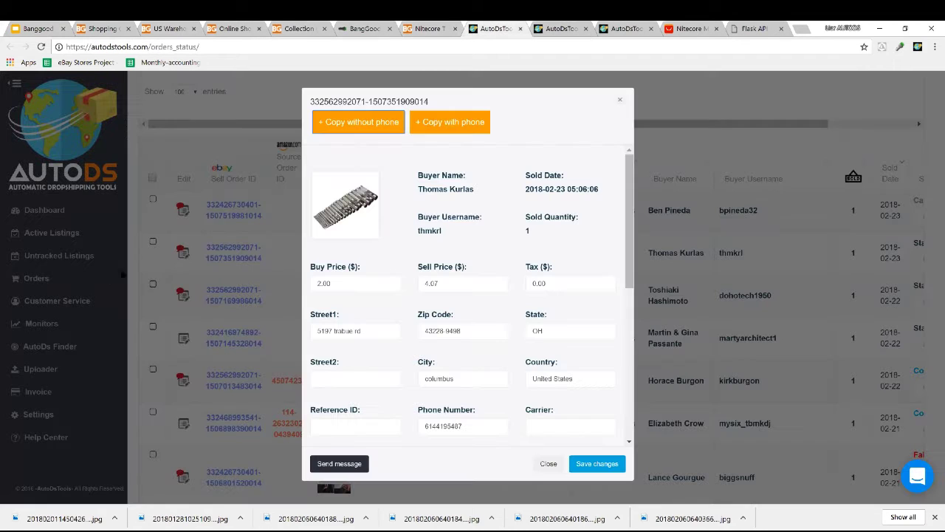
pyautogui.click(52, 376)
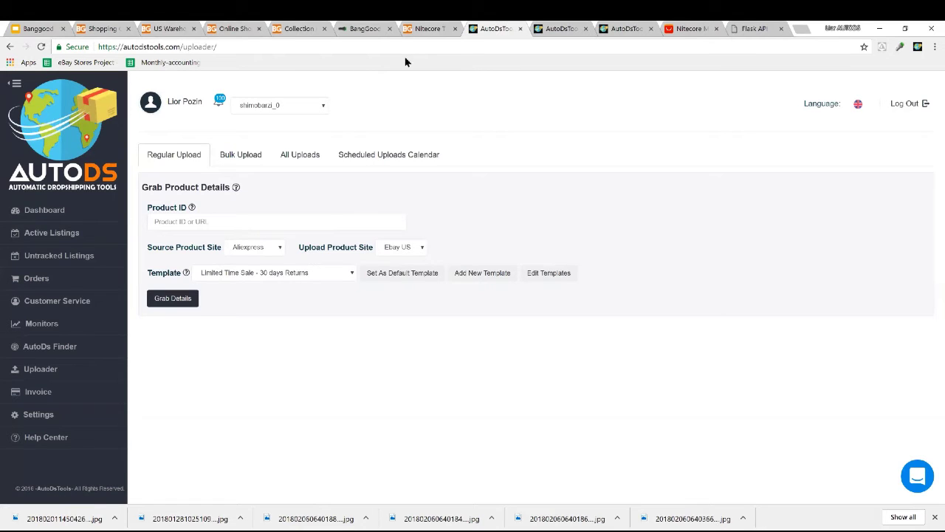
pyautogui.click(268, 249)
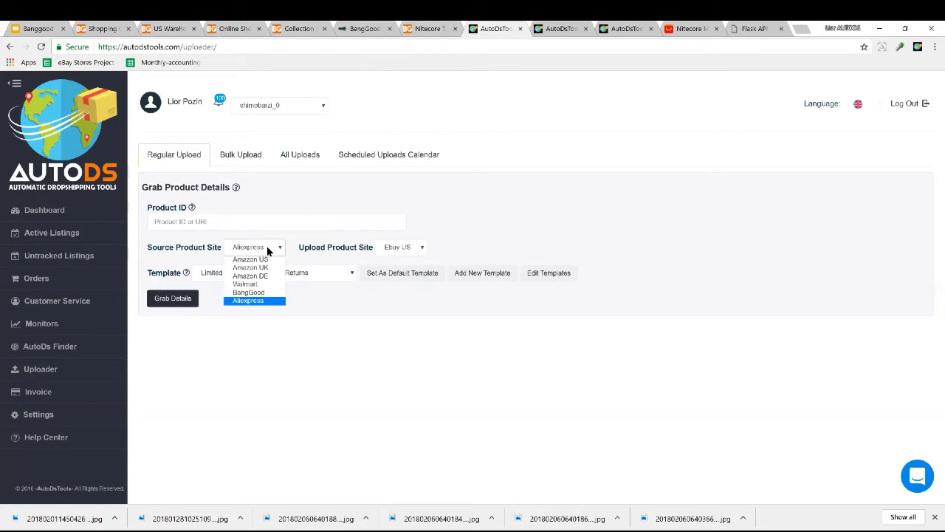
pyautogui.click(256, 293)
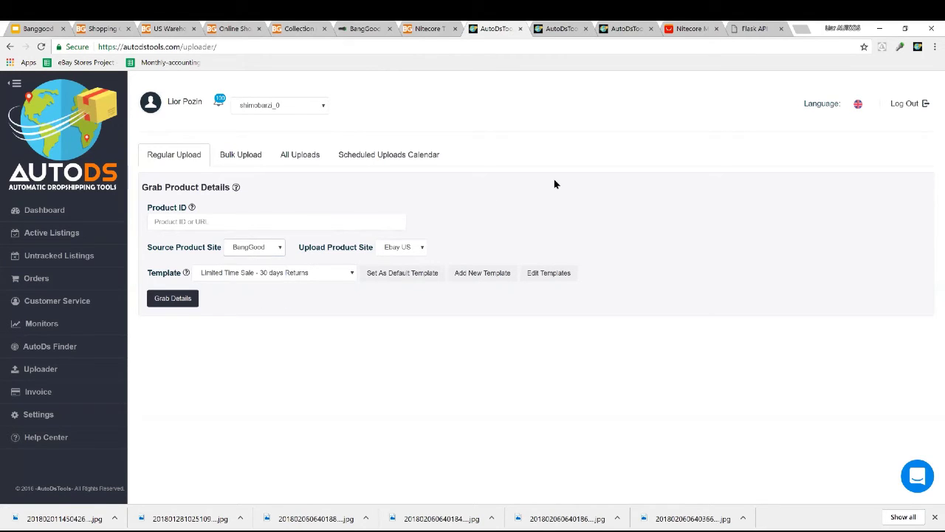
# - Find the open Banggood page for the Nitecore T Series Tube keychain light and select the product ID in its URL
pyautogui.click(306, 31)
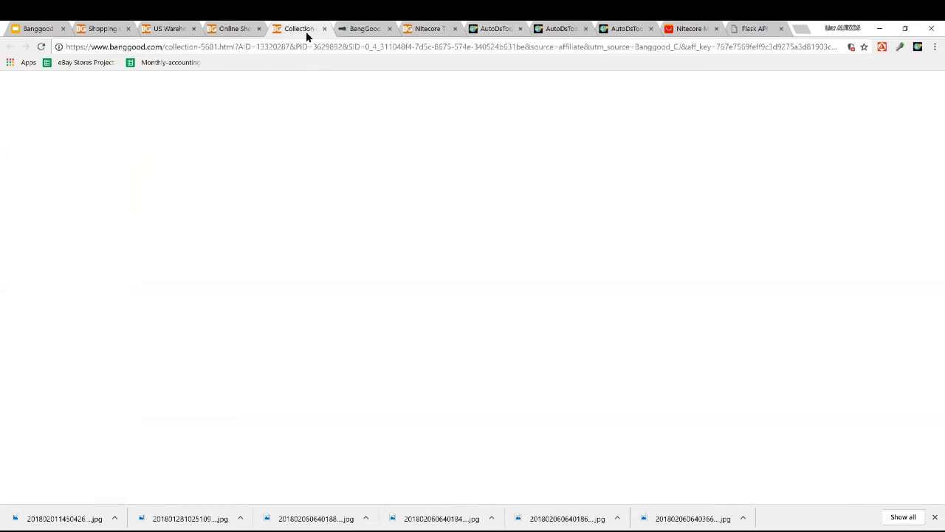
pyautogui.click(222, 28)
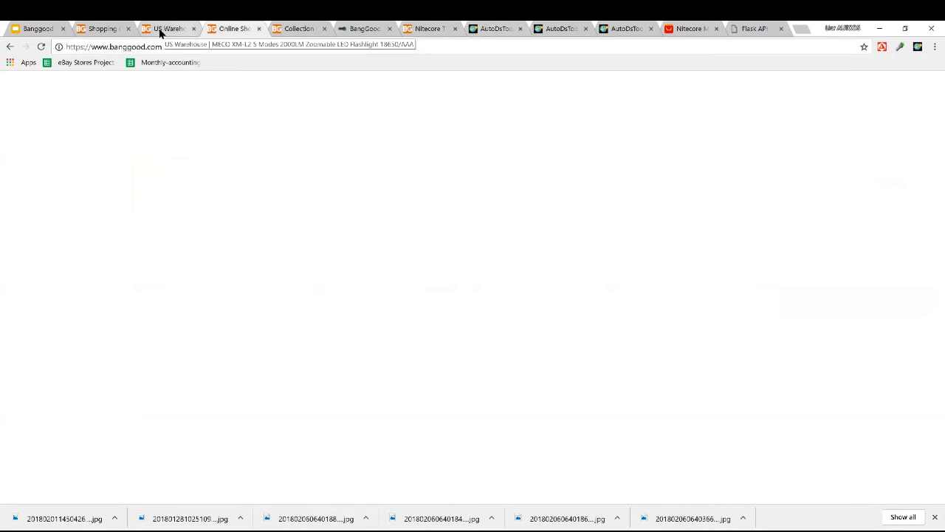
pyautogui.click(160, 33)
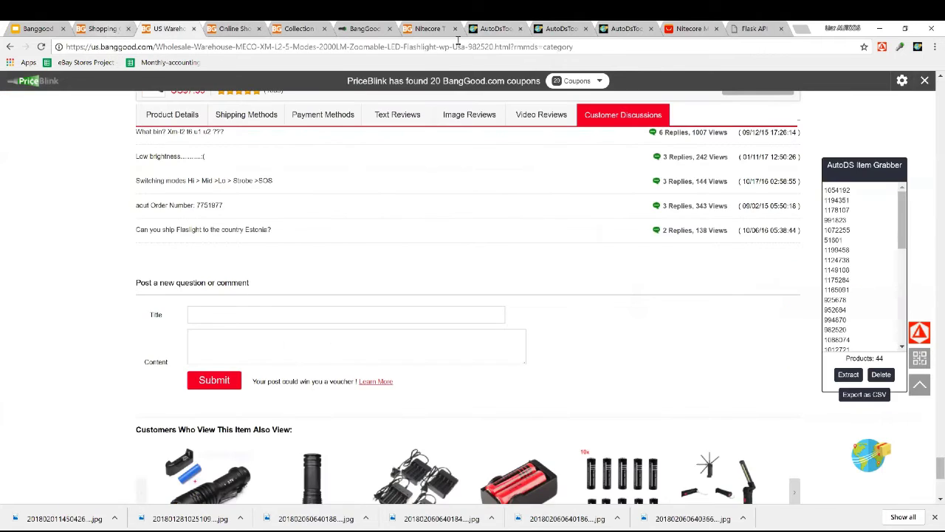
pyautogui.click(428, 30)
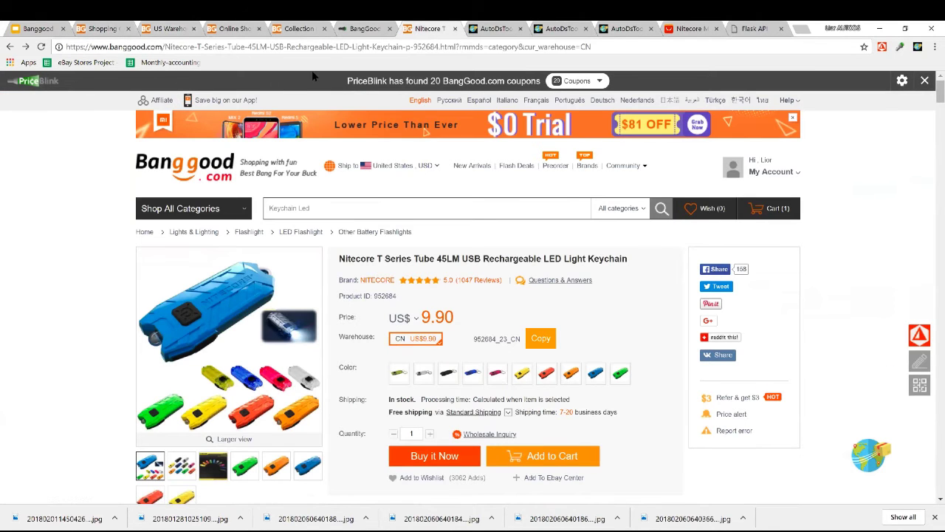
pyautogui.doubleClick(426, 46)
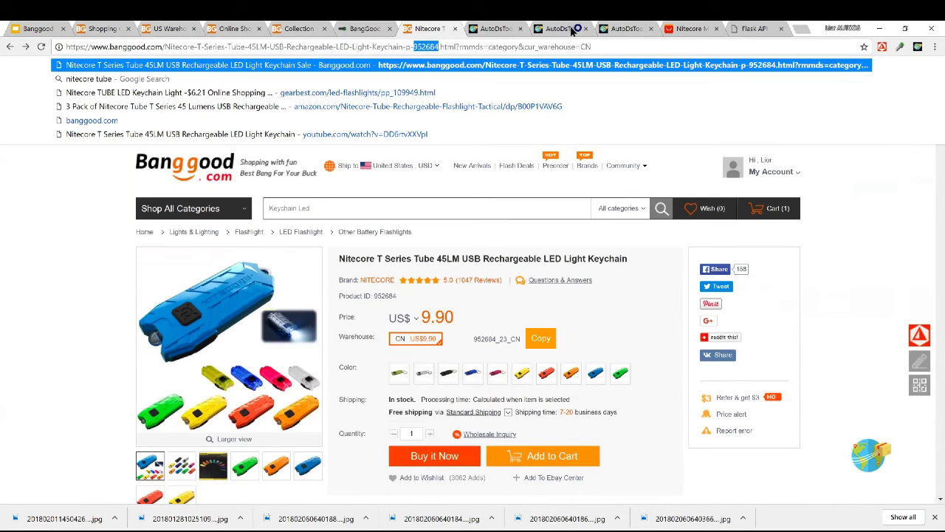
# - Place the AliExpress Nitecore page beside the Banggood one in the browser and highlight the Banggood price
pyautogui.moveTo(686, 30); pyautogui.dragTo(484, 31)
pyautogui.click(430, 28)
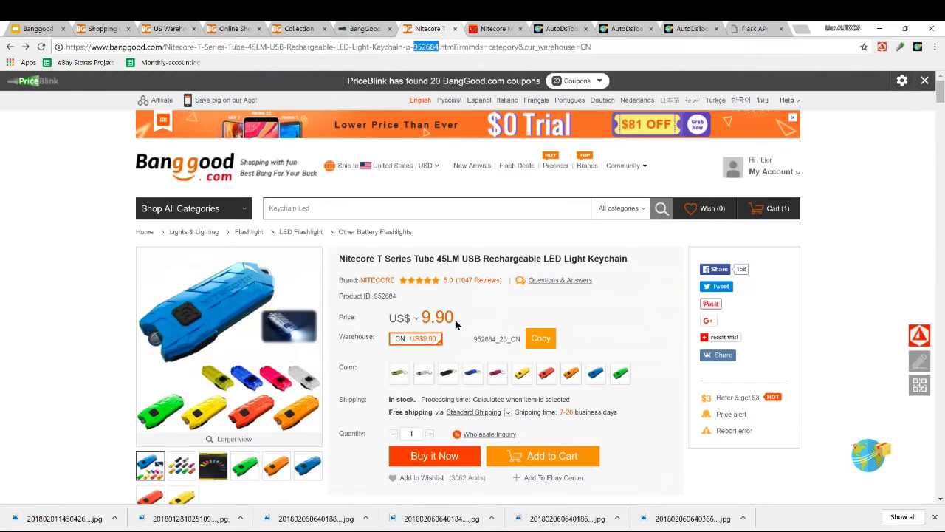
pyautogui.moveTo(428, 316); pyautogui.dragTo(389, 318)
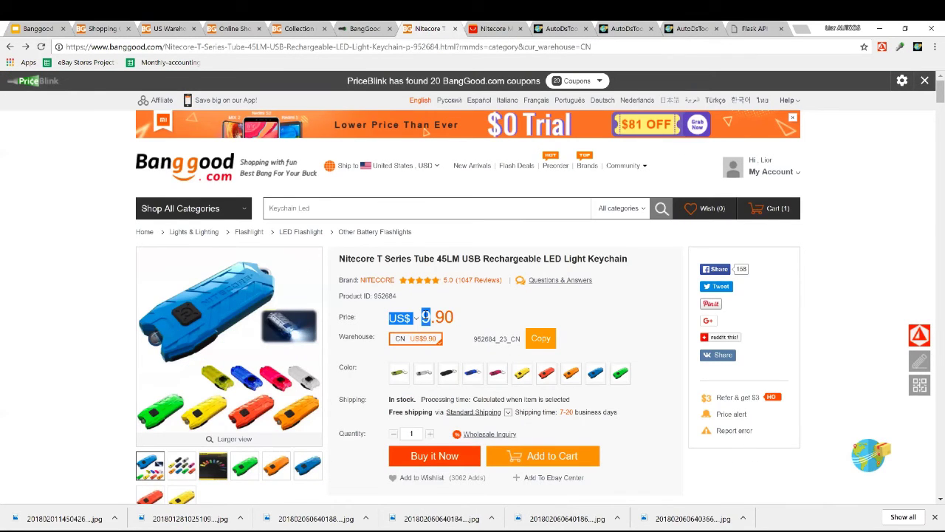
pyautogui.doubleClick(438, 317)
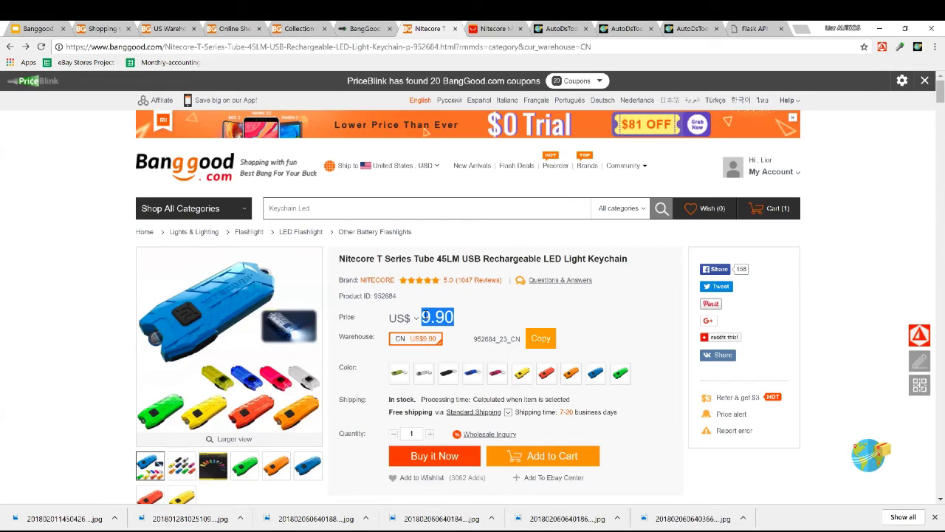
pyautogui.click(426, 316)
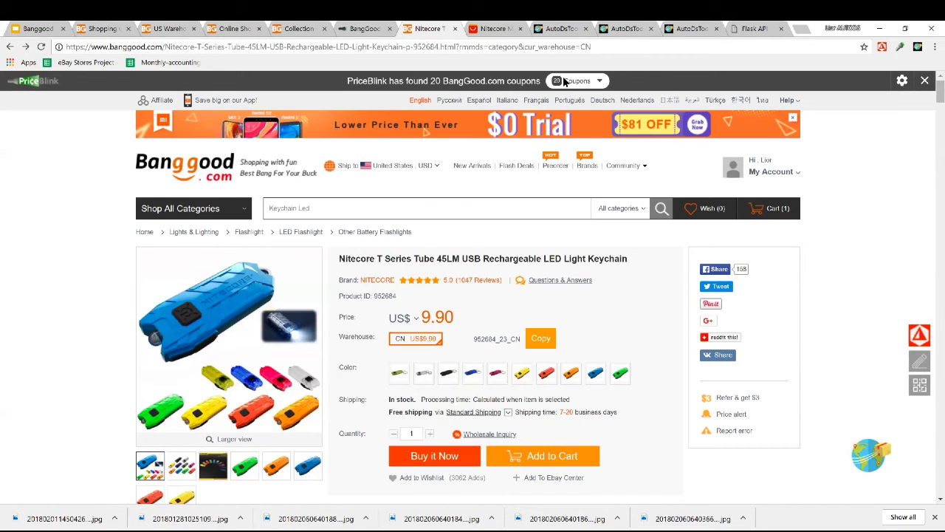
# - Compare the Nitecore light's price and color options between the AliExpress and Banggood product pages
pyautogui.hotkey('ctrl', 'Tab')
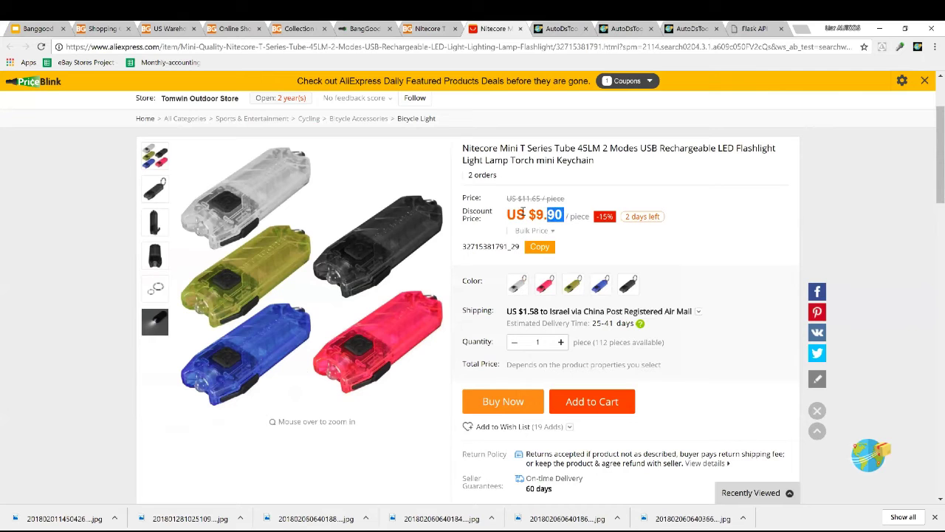
pyautogui.hotkey('ctrl', 'shift', 'Tab')
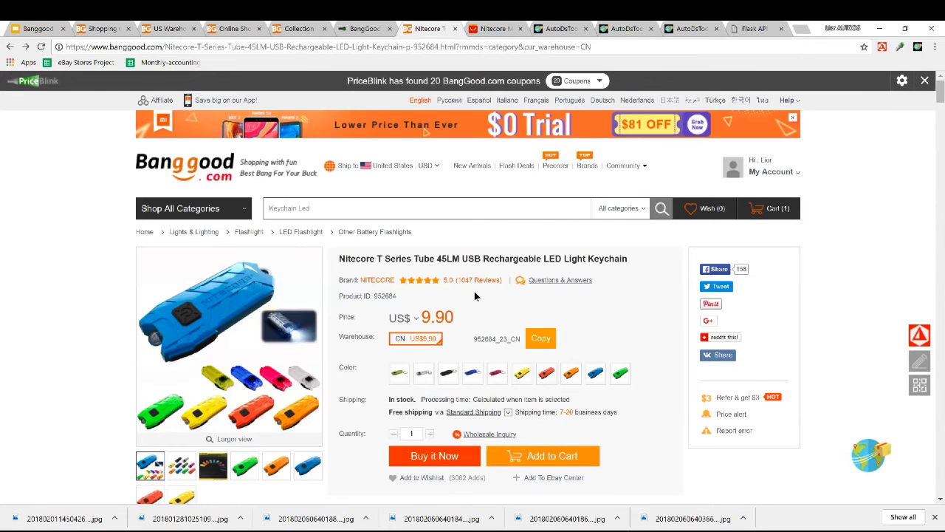
pyautogui.moveTo(476, 296); pyautogui.dragTo(431, 316)
pyautogui.click(454, 316)
pyautogui.click(497, 371)
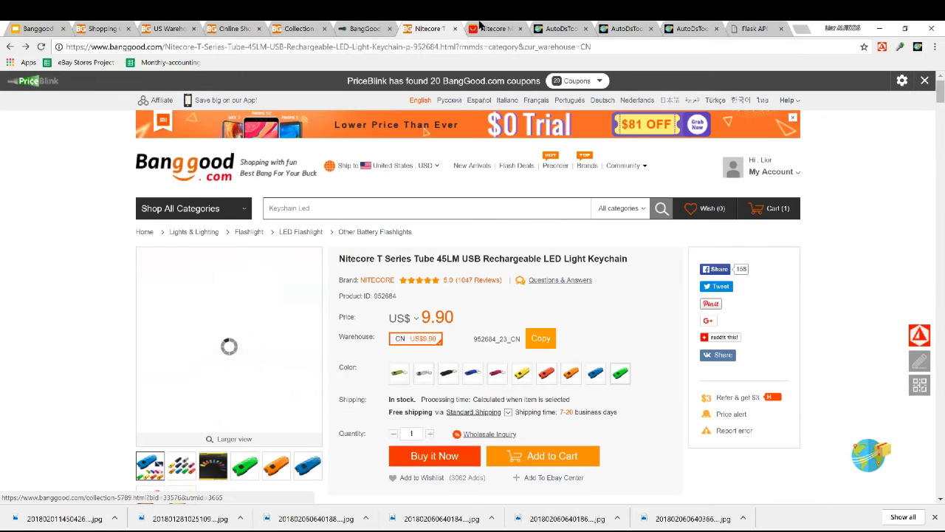
pyautogui.hotkey('ctrl', 'Tab')
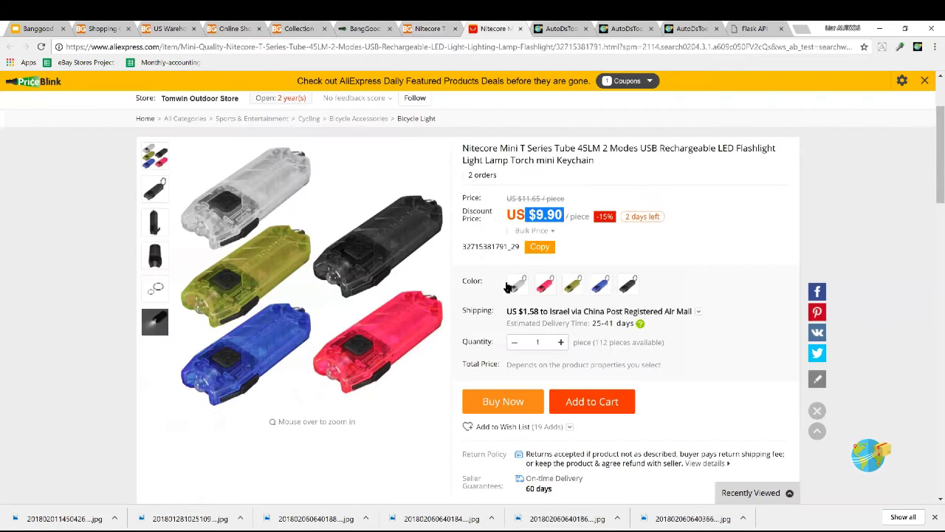
pyautogui.click(548, 257)
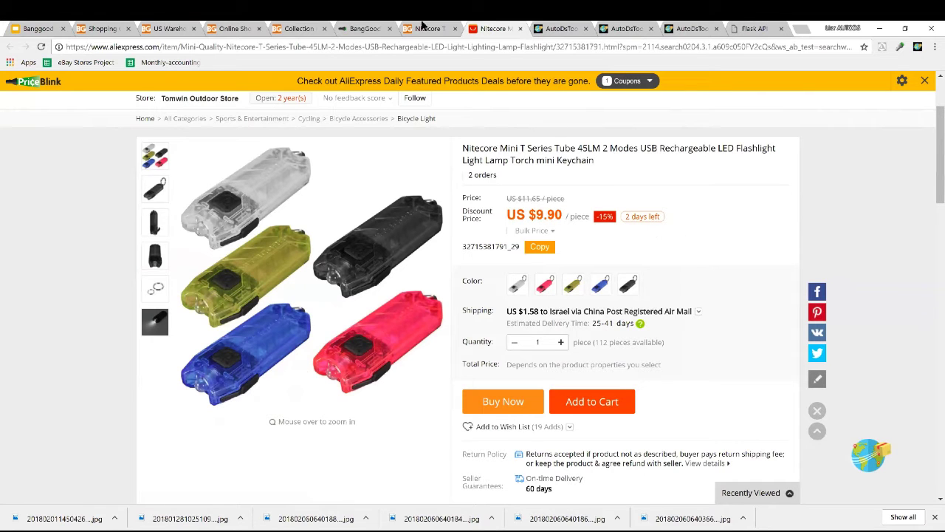
# - Return to the Banggood Nitecore page and highlight its price again for the comparison
pyautogui.hotkey('ctrl', 'shift', 'Tab')
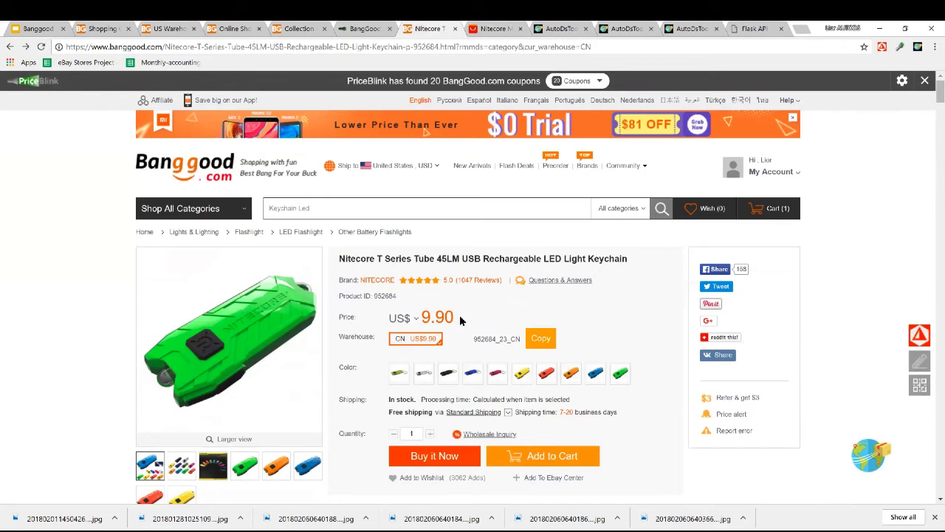
pyautogui.click(408, 318)
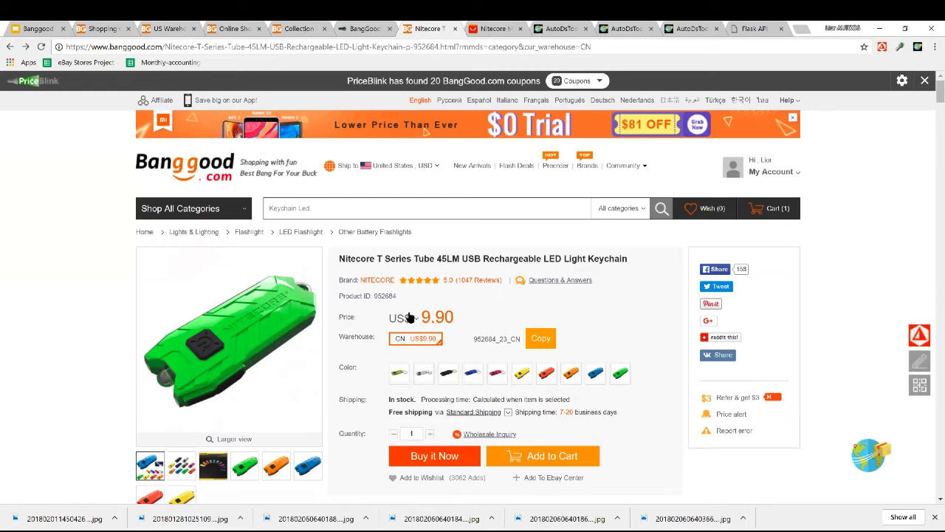
pyautogui.click(461, 298)
pyautogui.doubleClick(440, 316)
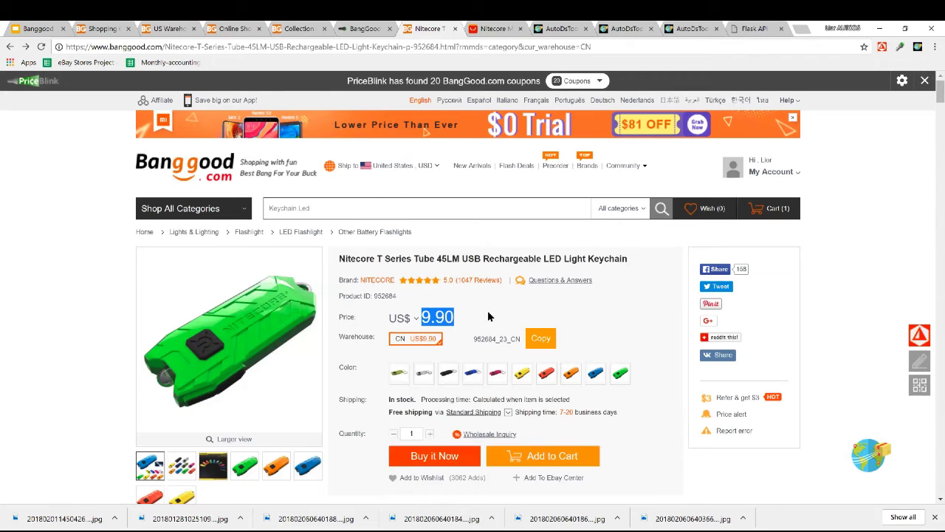
pyautogui.click(488, 317)
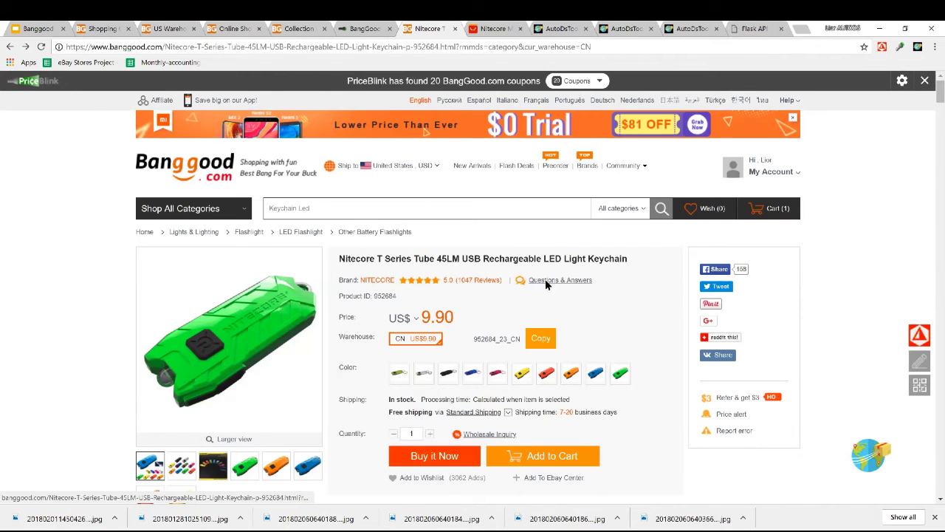
# - Open the Nitecore light's Questions & Answers and read through the customer Q&As
pyautogui.click(522, 281)
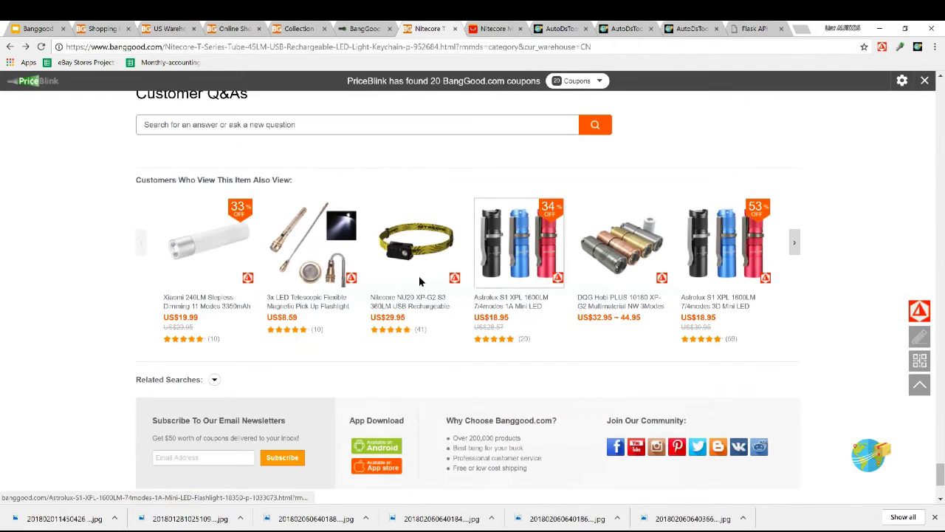
pyautogui.moveTo(314, 198); pyautogui.dragTo(201, 164)
pyautogui.click(225, 191)
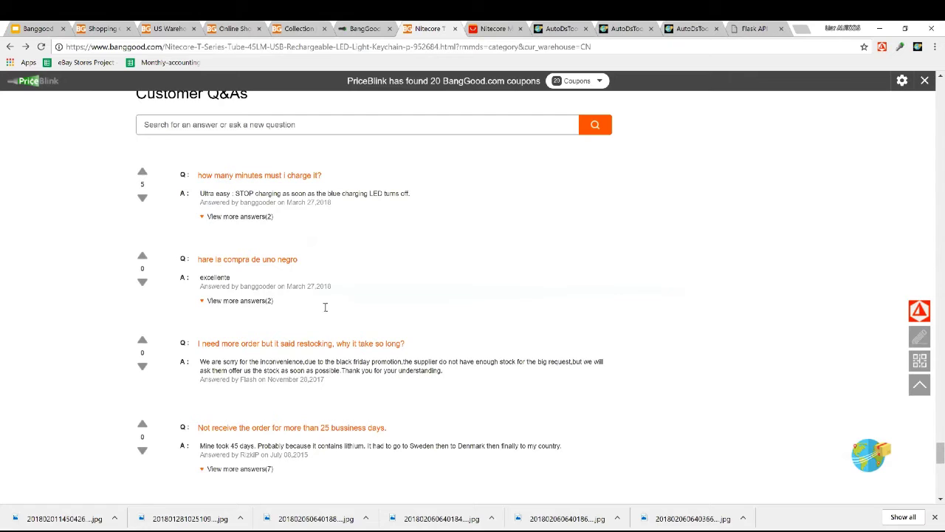
pyautogui.scroll(-1, 480, 314)
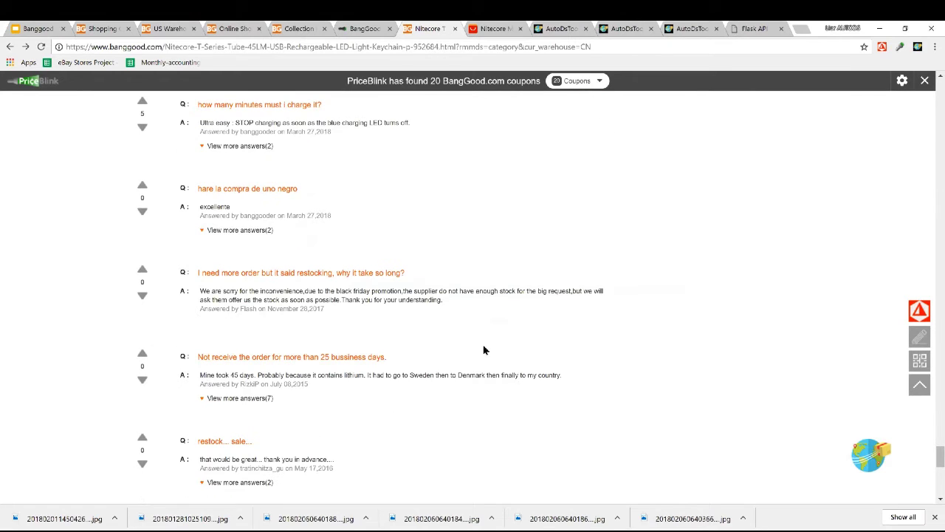
# - Read the remaining customer Q&As, then return to the Nitecore light's product details
pyautogui.scroll(-2, 487, 325)
pyautogui.scroll(1, 487, 155)
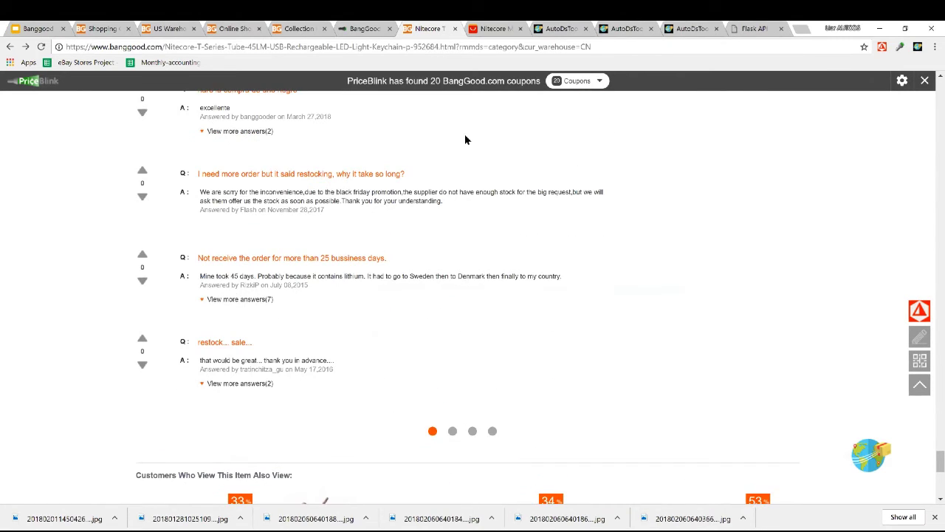
pyautogui.scroll(15, 527, 143)
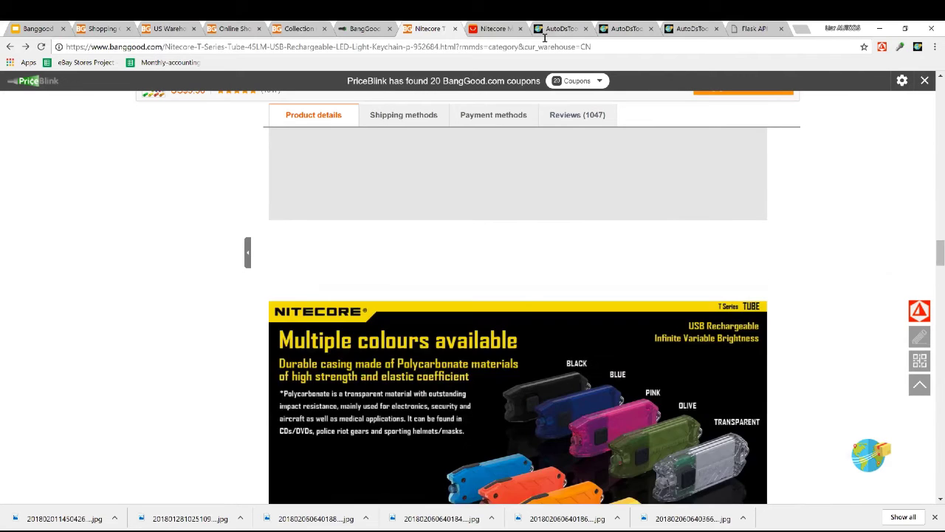
# - Switch to the AutoDS uploader and grab the details of product ID 952684 with BangGood as the source site
pyautogui.click(544, 29)
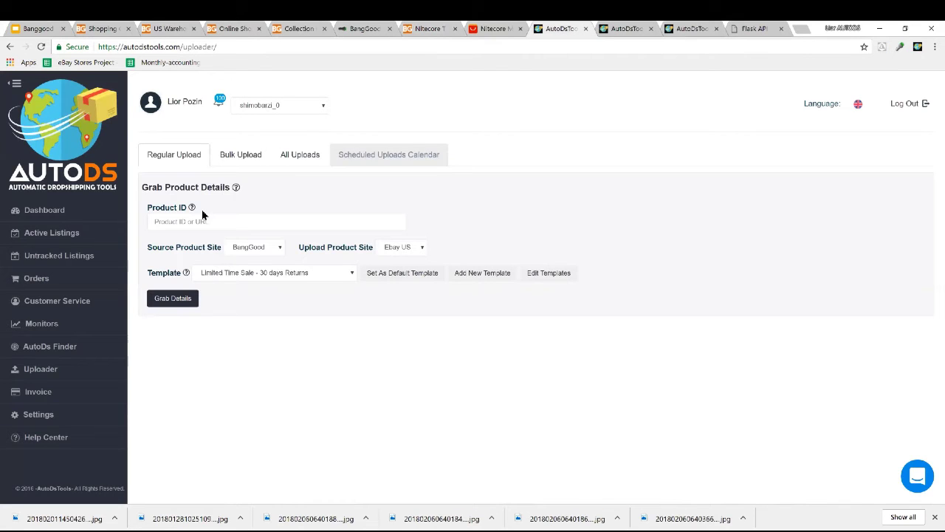
pyautogui.click(258, 218)
pyautogui.hotkey('ctrl', 'v')
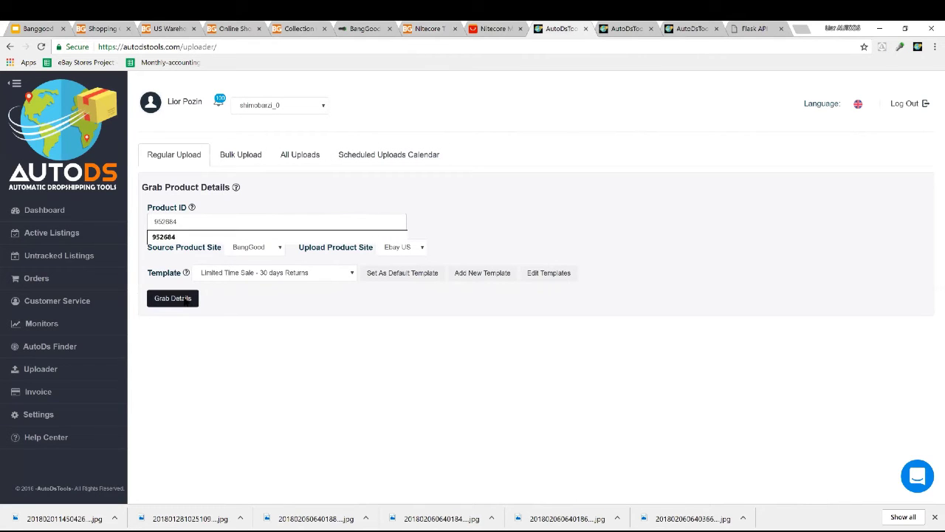
pyautogui.click(186, 300)
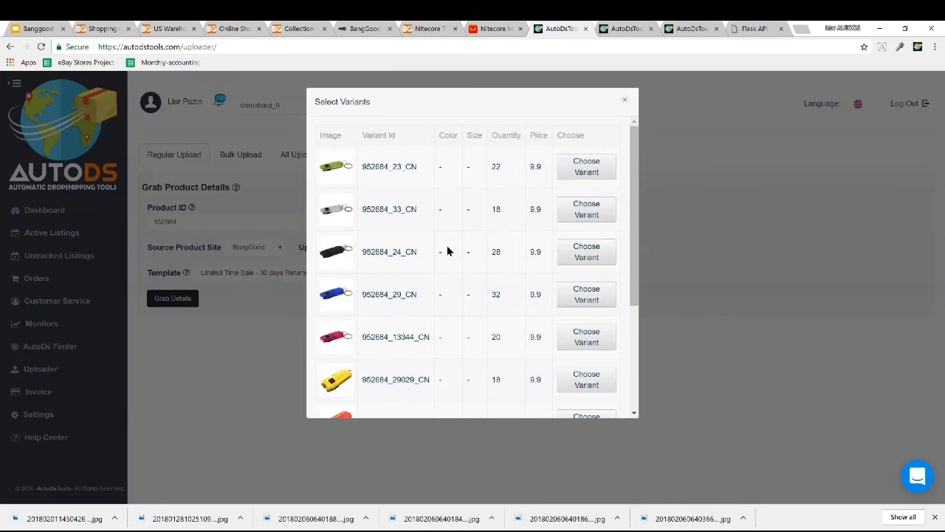
# - Look through the Nitecore light's variants and choose the black one, 952684_24_CN, for the listing
pyautogui.scroll(-3, 451, 281)
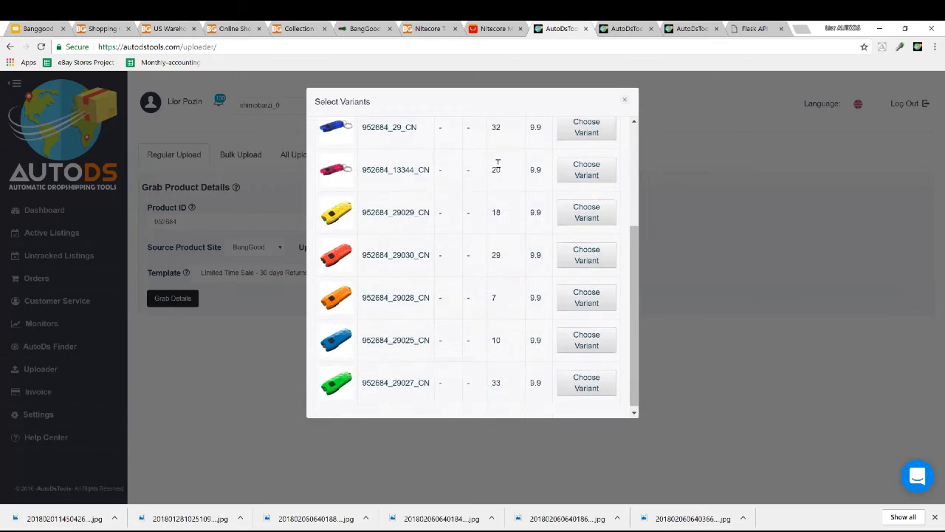
pyautogui.scroll(2, 494, 317)
pyautogui.scroll(-2, 493, 303)
pyautogui.scroll(3, 495, 192)
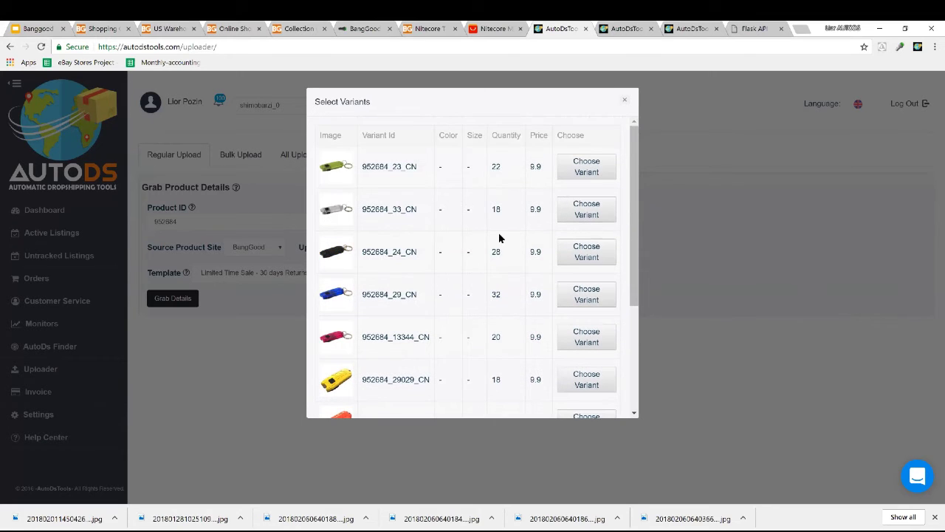
pyautogui.click(583, 255)
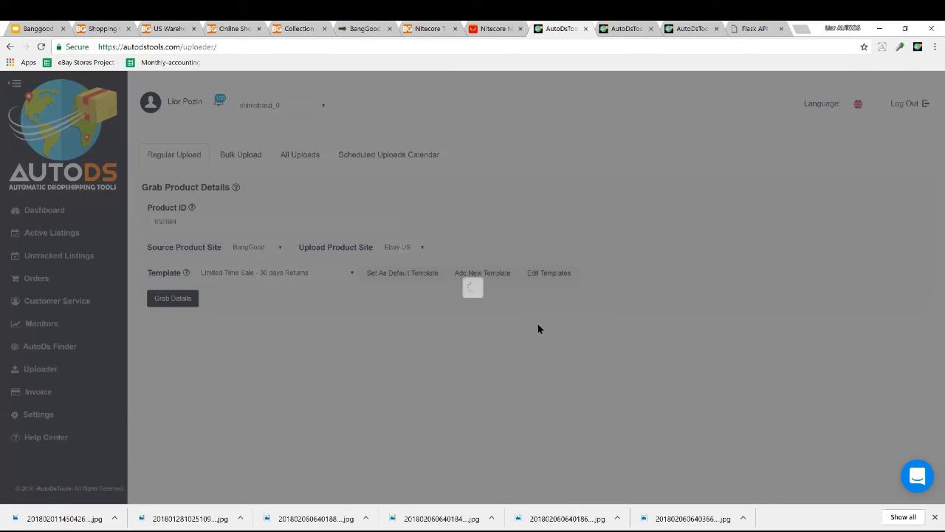
# - Review the grabbed listing from title and prices through photos and description to the policies, and check the available shipping policies
pyautogui.scroll(-3, 229, 283)
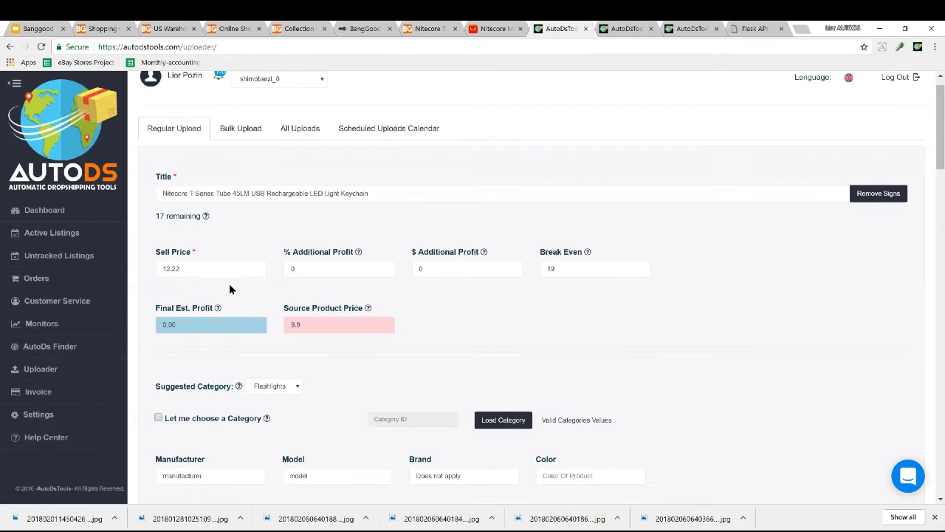
pyautogui.scroll(-2, 185, 299)
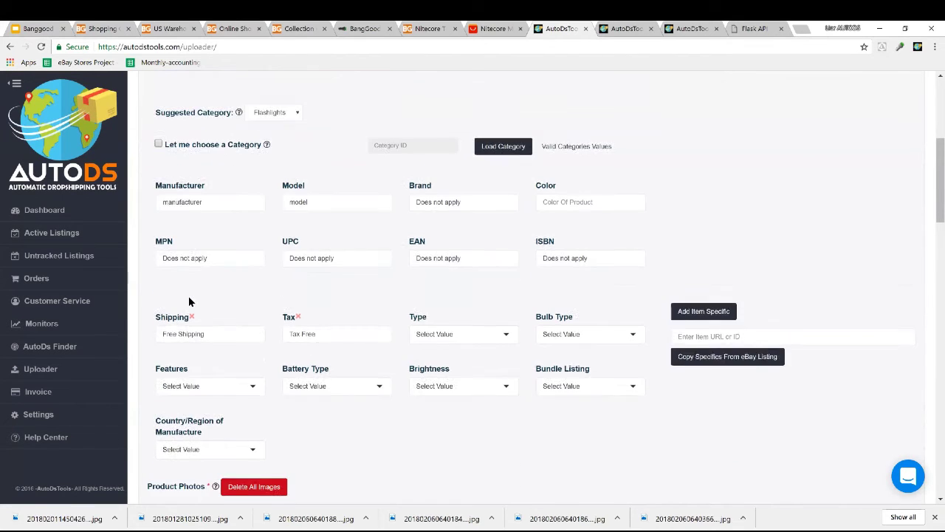
pyautogui.scroll(-6, 151, 297)
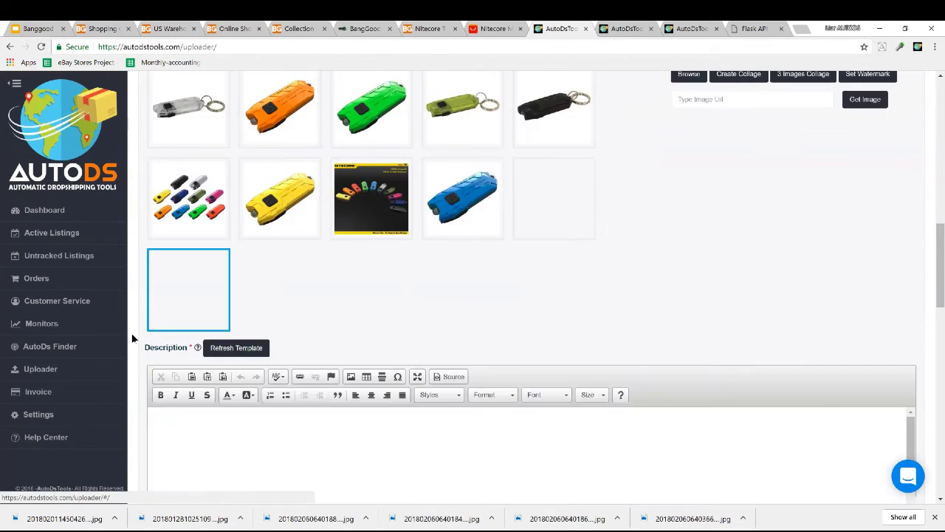
pyautogui.scroll(-15, 317, 380)
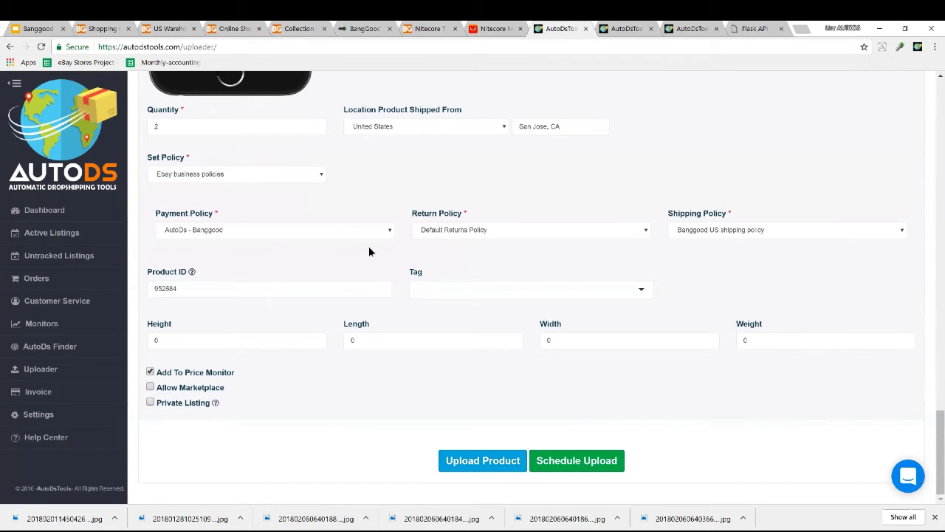
pyautogui.click(703, 234)
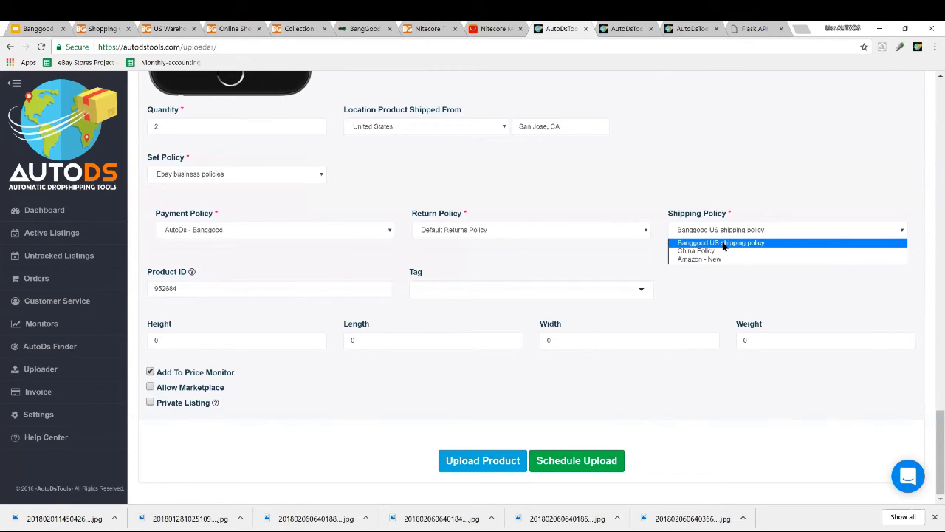
pyautogui.click(681, 210)
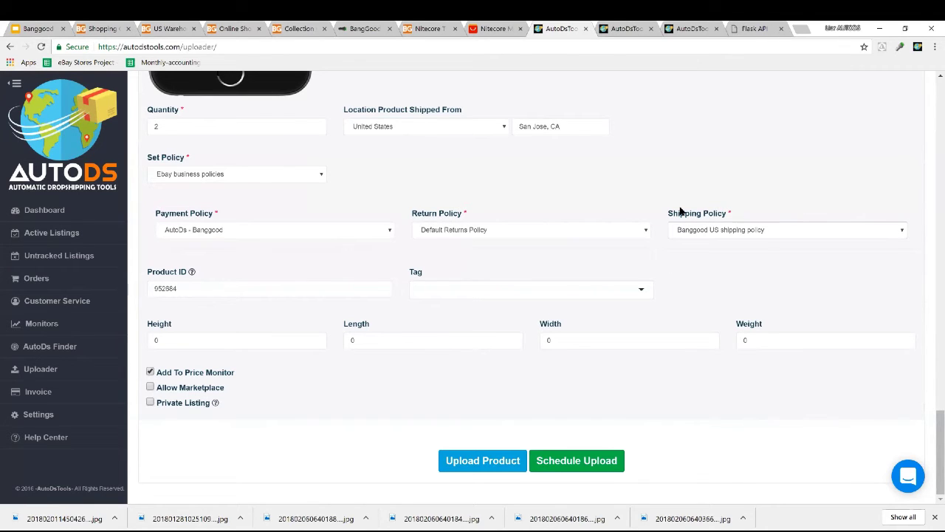
# - Open the AutoDS staging uploader, enter product ID 952684 and try to grab its details with Amazon US as the source
pyautogui.hotkey('ctrl', 'Tab')
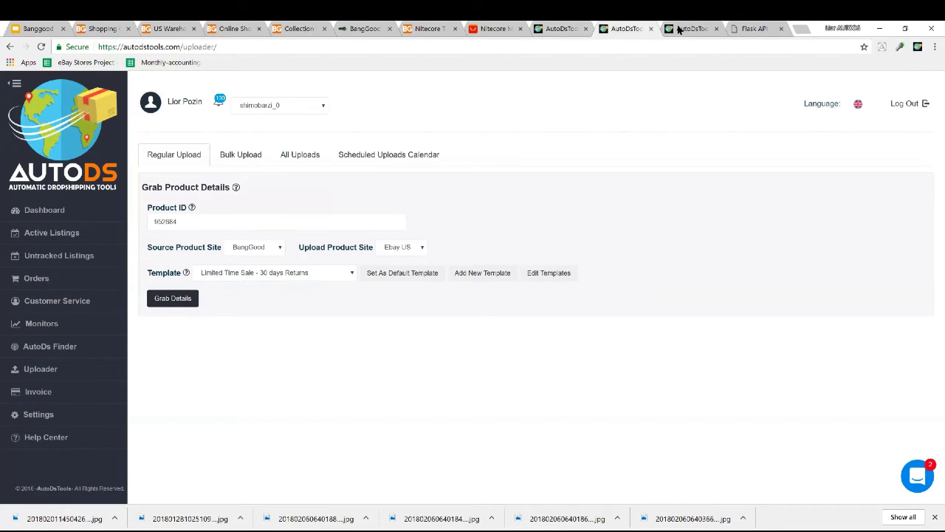
pyautogui.click(680, 30)
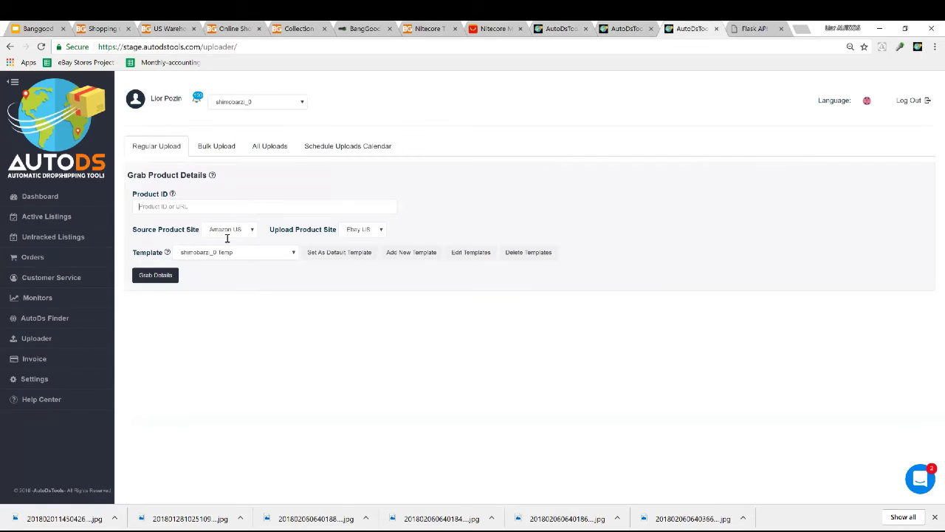
pyautogui.press('Down')
pyautogui.press('Return')
pyautogui.click(155, 275)
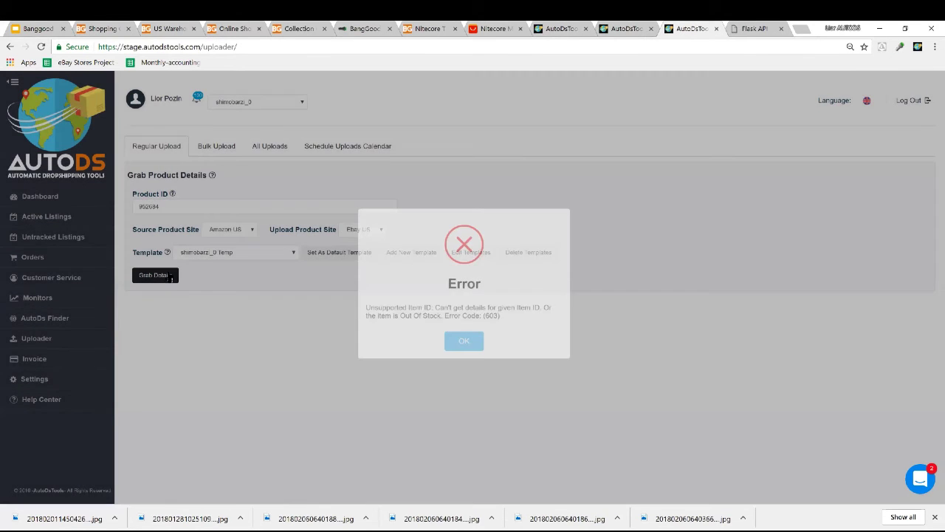
pyautogui.click(185, 244)
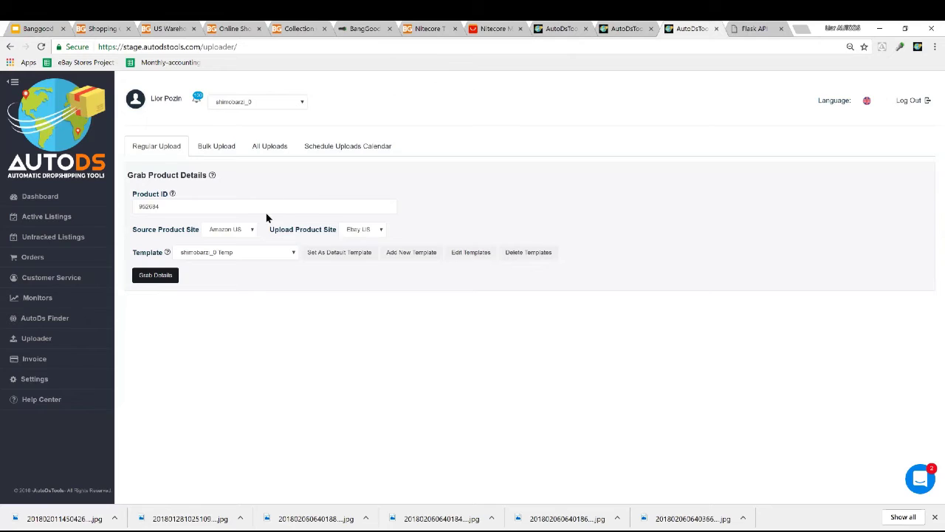
# - Change the source product site to BangGood, grab the product details and look over the variants loaded into the listing
pyautogui.click(242, 230)
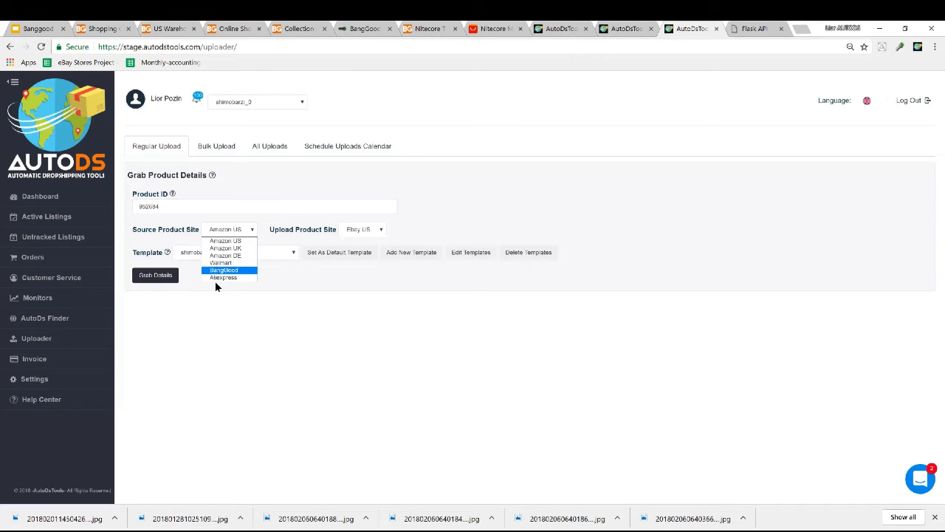
pyautogui.click(223, 269)
pyautogui.click(158, 277)
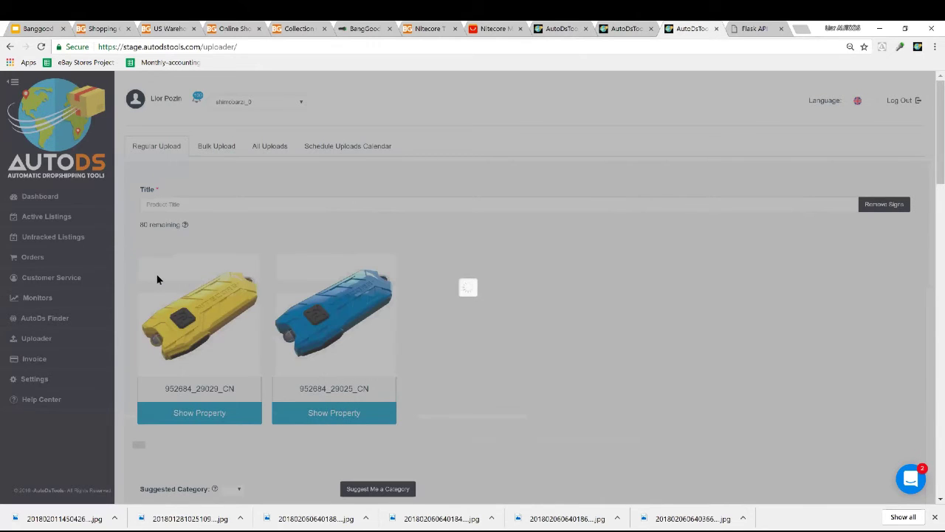
pyautogui.scroll(-3, 446, 262)
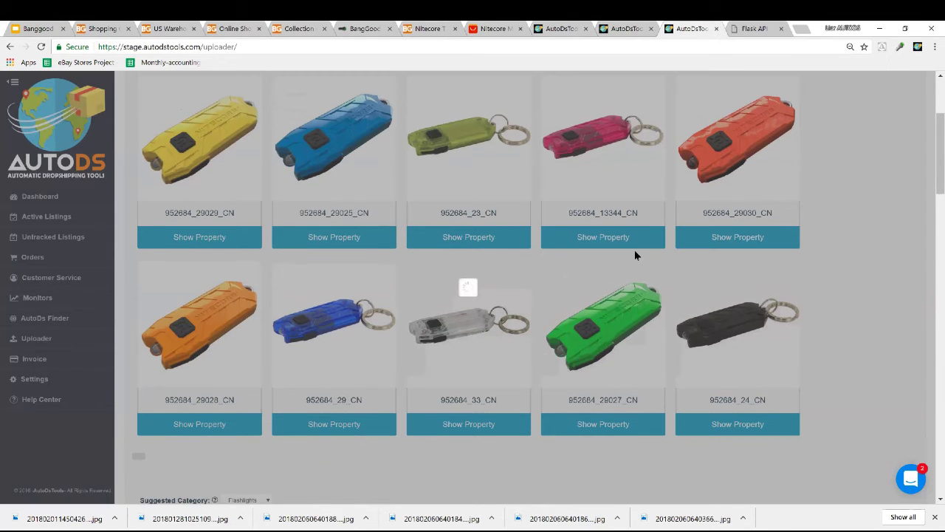
pyautogui.scroll(2, 634, 250)
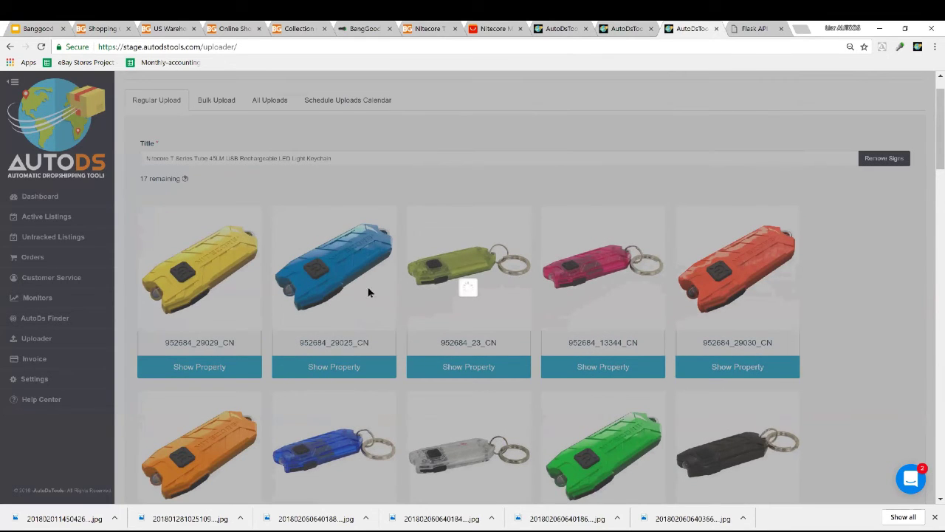
pyautogui.scroll(-2, 229, 254)
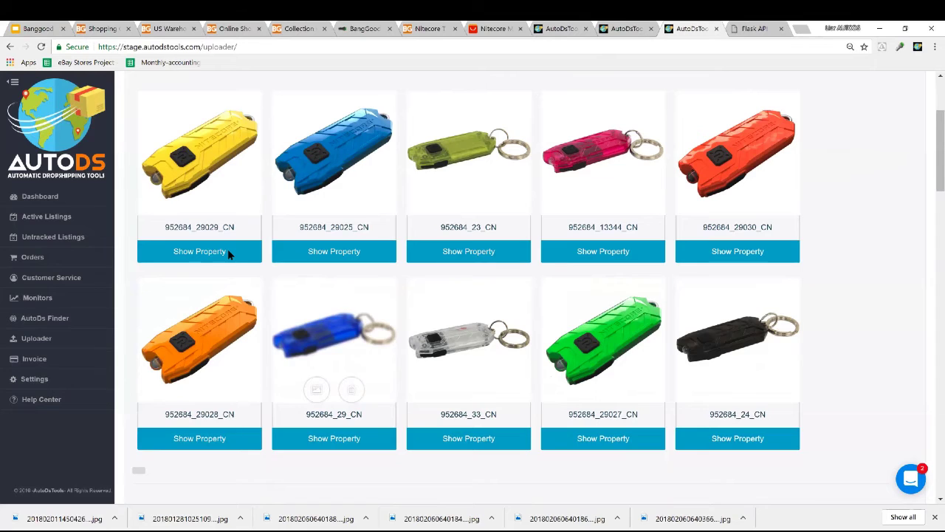
# - Show the properties of the yellow variant 952684_29029_CN, then delete that variant from the listing
pyautogui.click(228, 252)
pyautogui.moveTo(200, 151)
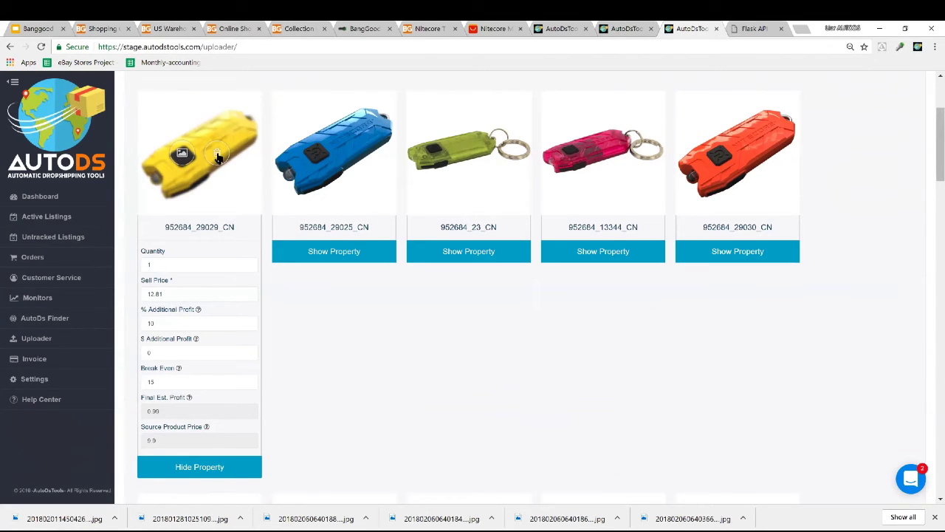
pyautogui.click(218, 157)
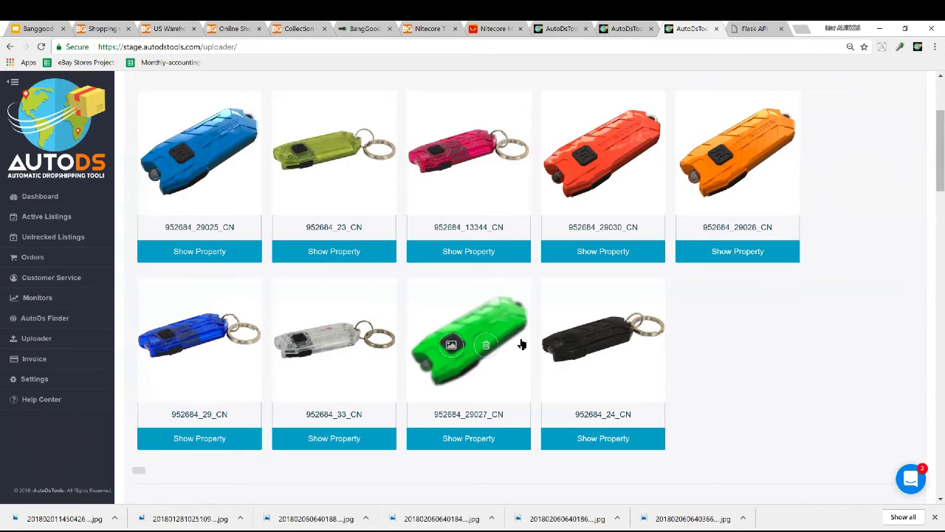
pyautogui.scroll(-1, 424, 300)
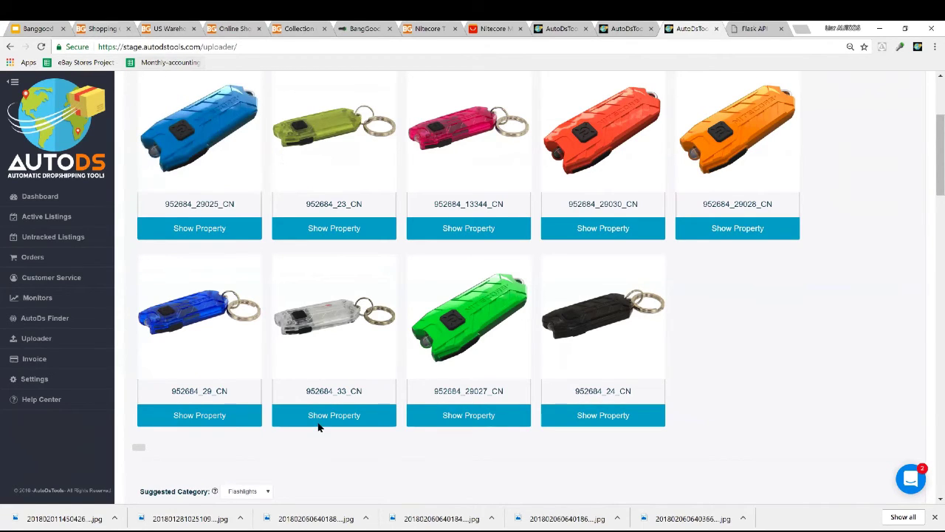
# - Switch to the Banggood presentation in Google Slides and highlight "multiple" in the bullet about creating several listings on the same product
pyautogui.hotkey('ctrl', '2')
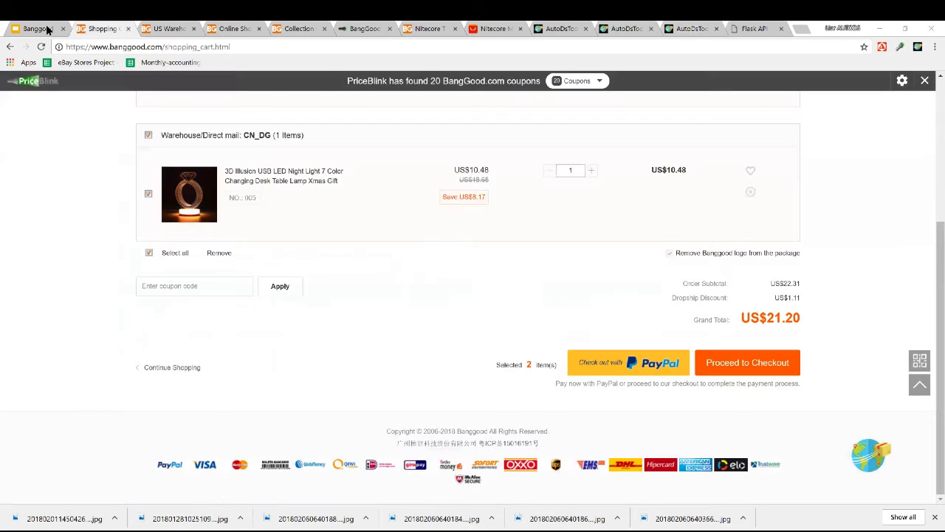
pyautogui.click(38, 28)
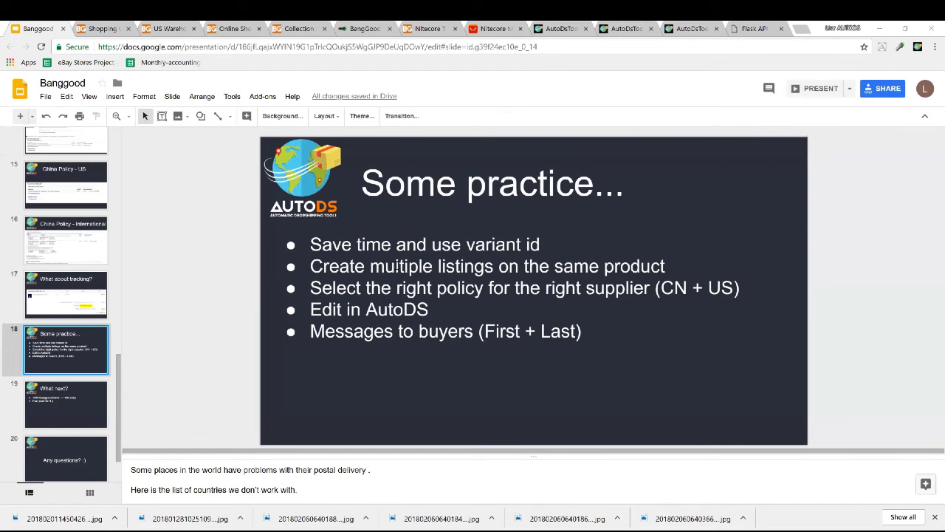
pyautogui.doubleClick(397, 265)
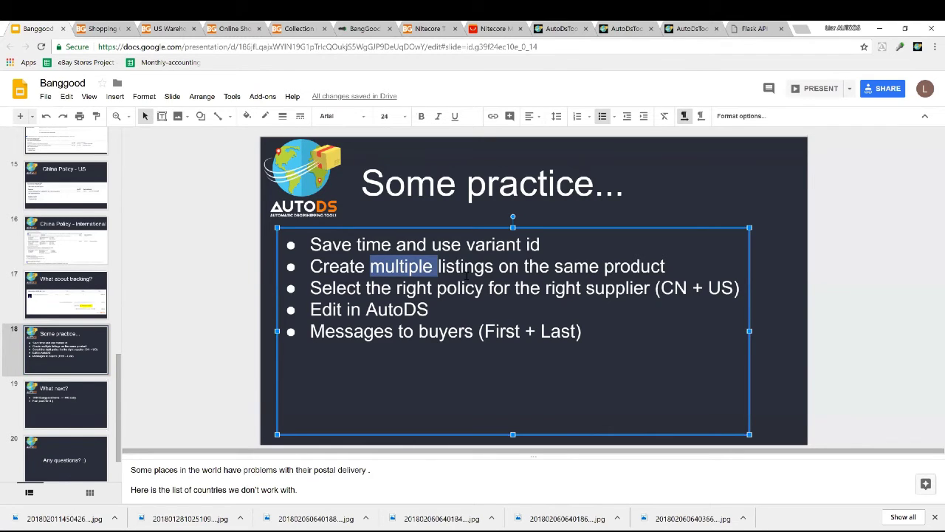
# - Return to the first AutoDS uploader page and review the Nitecore listing from its mobile description preview up to the title and prices
pyautogui.click(493, 29)
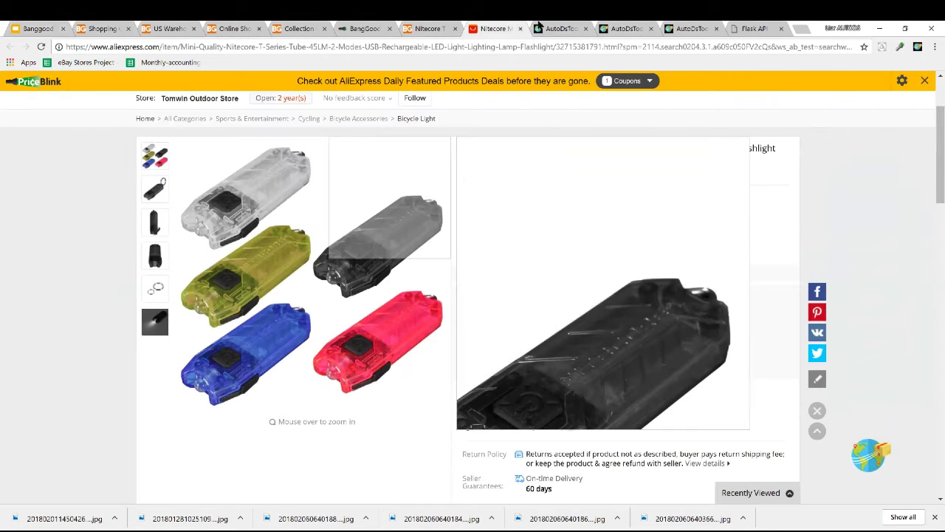
pyautogui.click(432, 28)
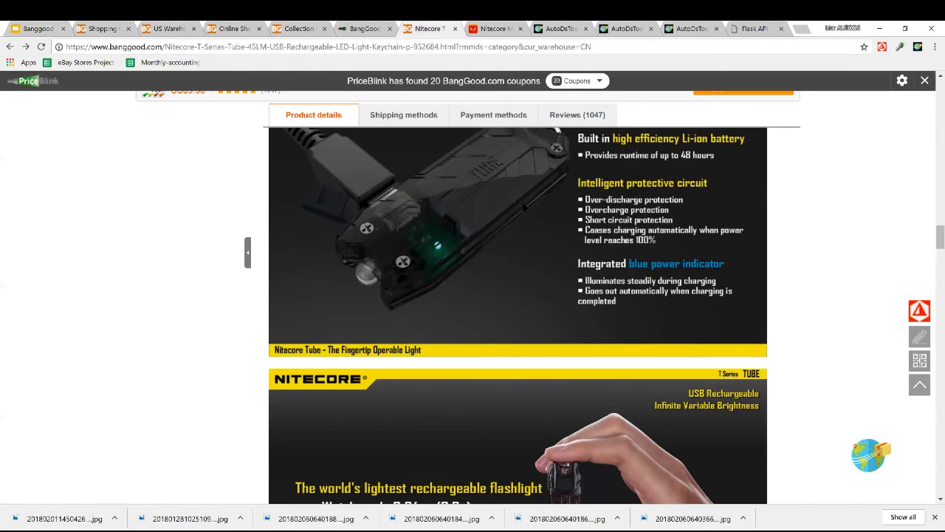
pyautogui.scroll(-10, 558, 81)
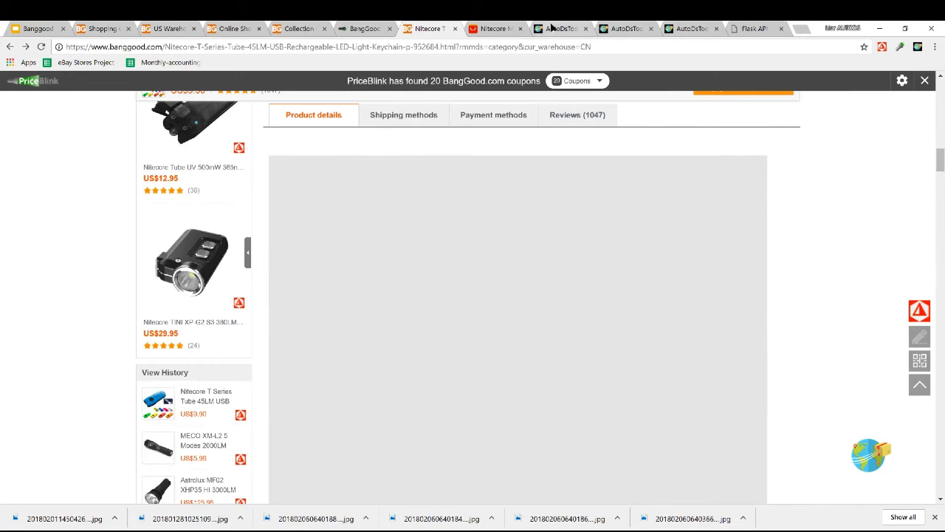
pyautogui.click(556, 28)
pyautogui.scroll(15, 347, 290)
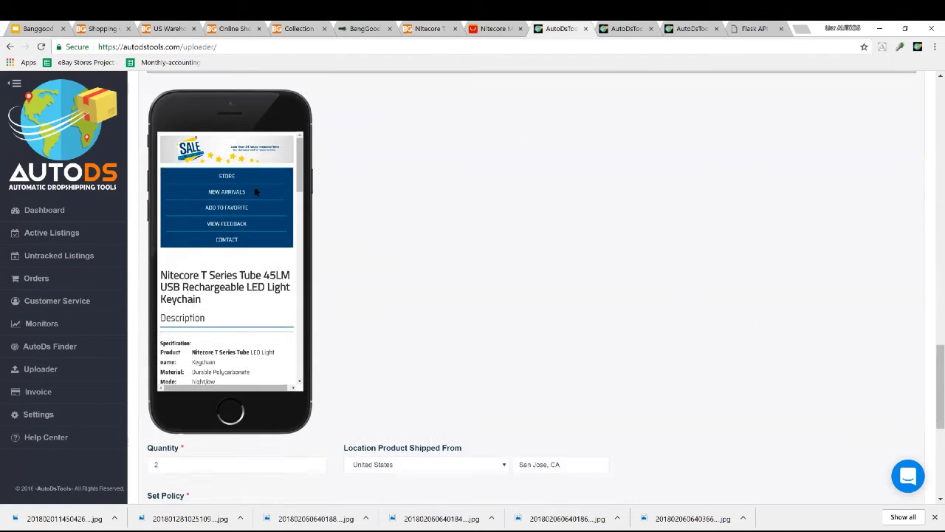
pyautogui.scroll(2, 326, 197)
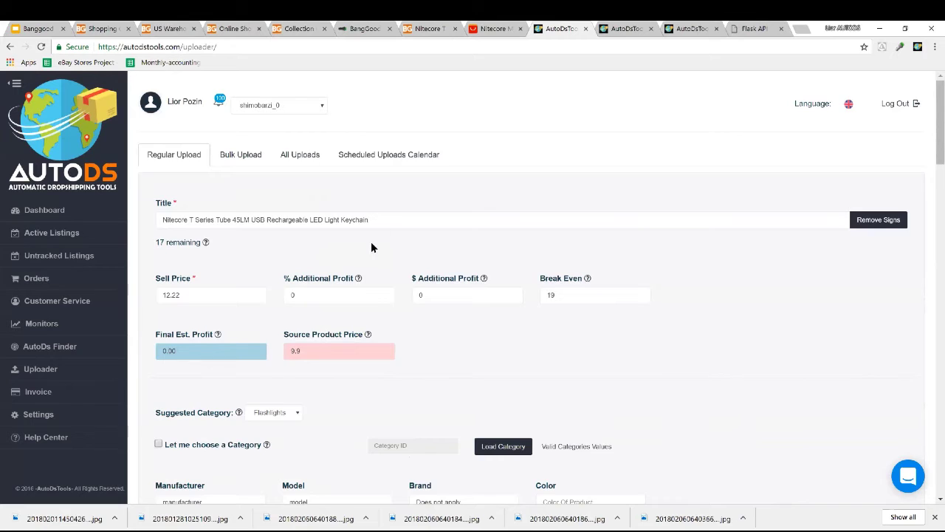
pyautogui.scroll(-3, 371, 241)
pyautogui.scroll(3, 110, 352)
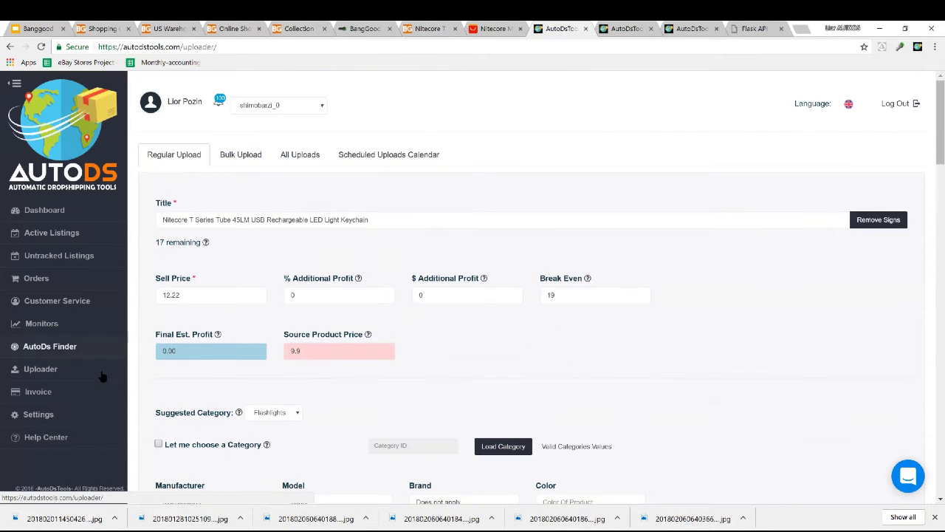
# - Reopen the Uploader page, then copy the displayed CN variant ID from the Nitecore T Series Tube keychain page on Banggood
pyautogui.click(101, 375)
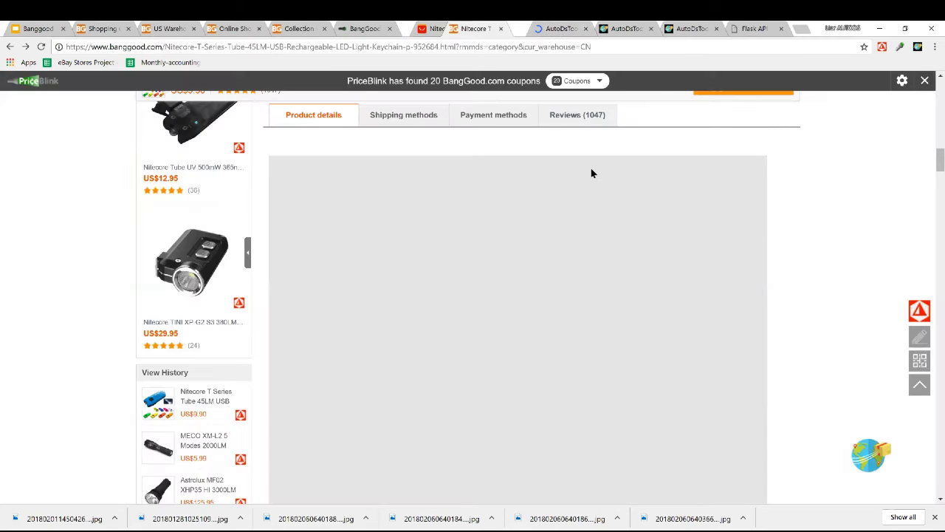
pyautogui.scroll(5, 720, 251)
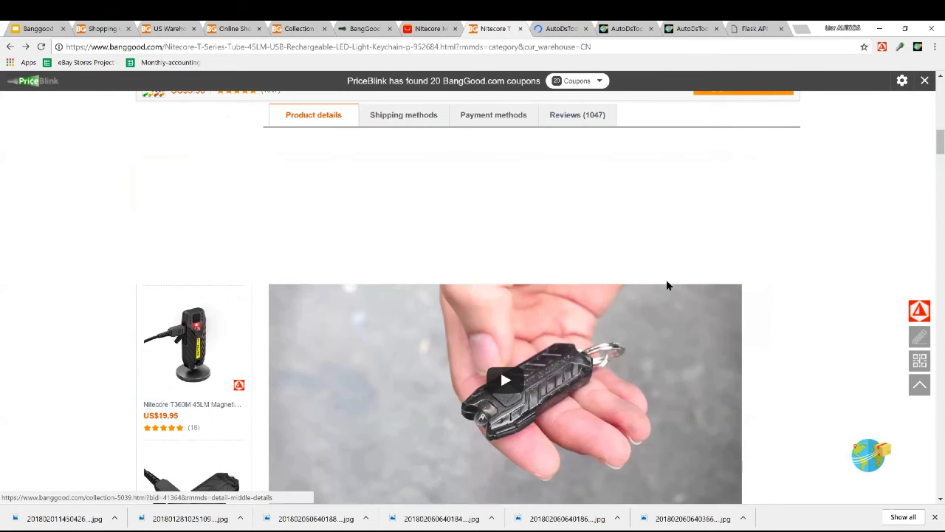
pyautogui.scroll(6, 667, 285)
pyautogui.scroll(3, 499, 339)
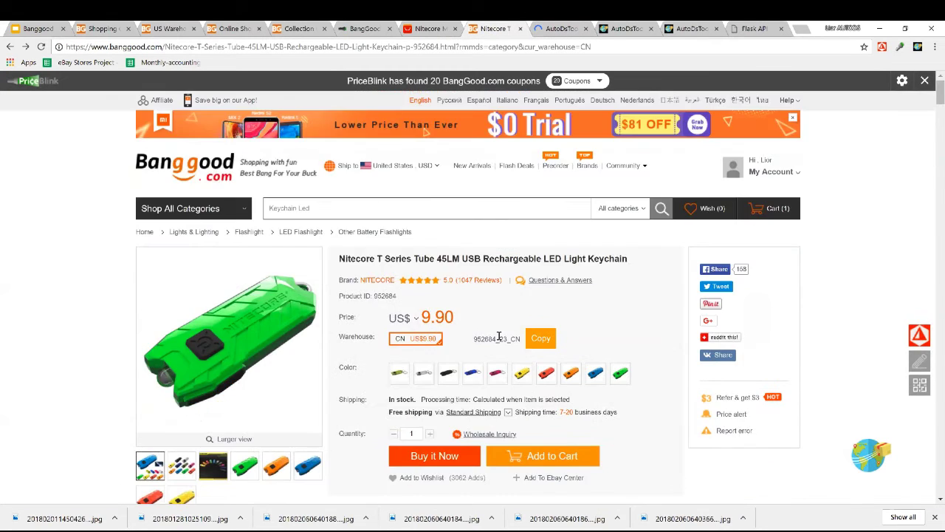
pyautogui.moveTo(473, 338); pyautogui.dragTo(511, 340)
pyautogui.click(538, 338)
# - Switch to the Banggood presentation in Google Slides and highlight the bullet about selecting the right policy for the right supplier
pyautogui.hotkey('ctrl', '1')
pyautogui.tripleClick(359, 288)
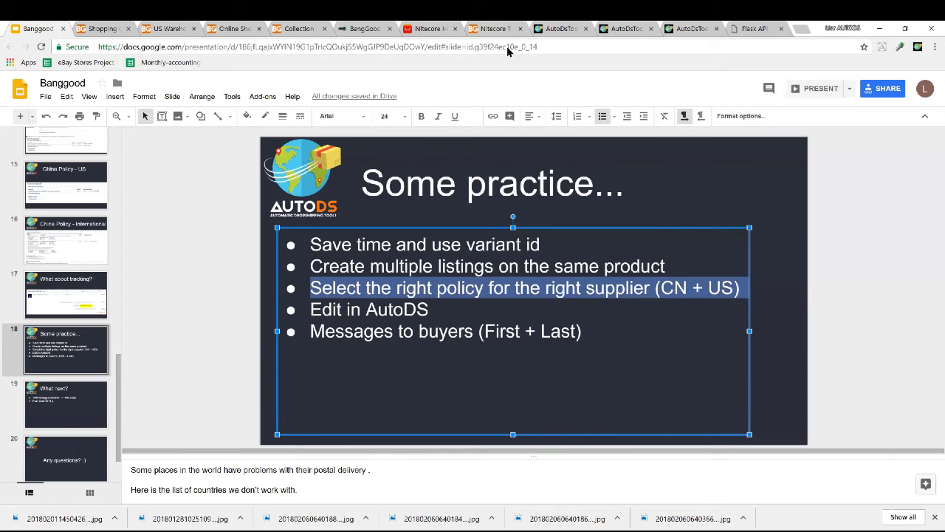
# - Switch to AutoDS, open the active listings and search them for "_CN"
pyautogui.click(558, 29)
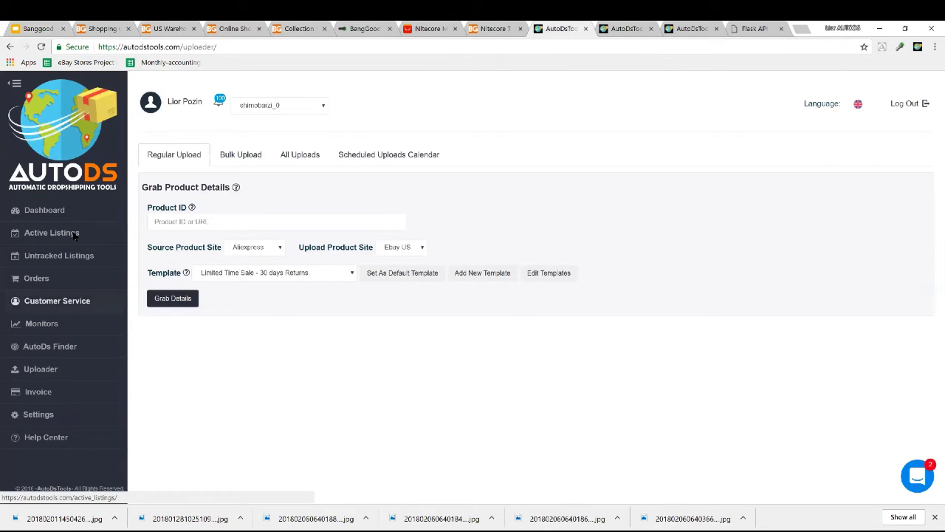
pyautogui.click(51, 232)
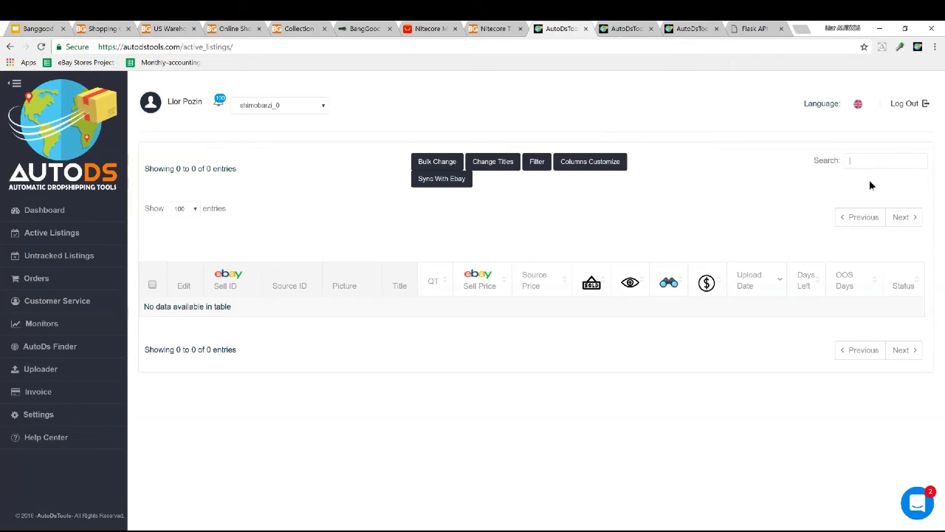
pyautogui.write('s')
pyautogui.press('BackSpace')
pyautogui.press('BackSpace')
pyautogui.write('CN')
# - Start a bulk change of the listings' policy for Ebay US, using Ebay business policies
pyautogui.click(446, 170)
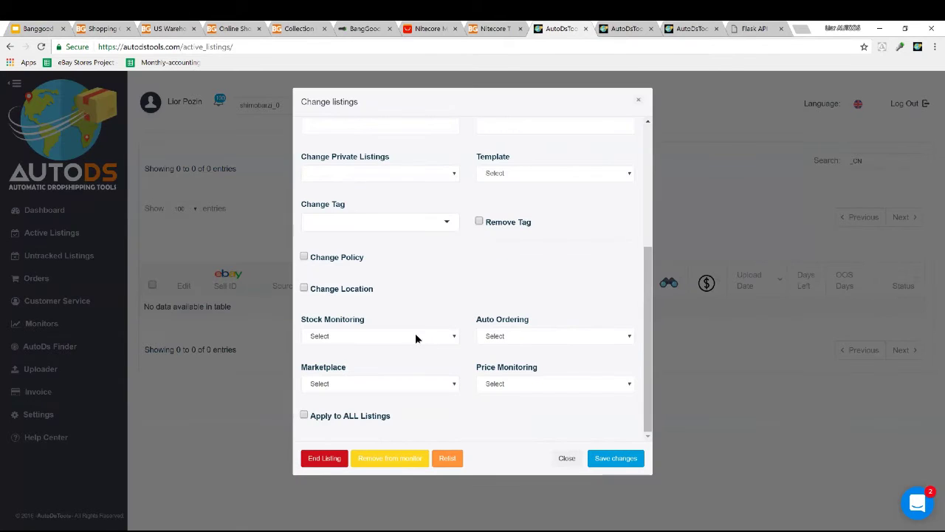
pyautogui.click(304, 256)
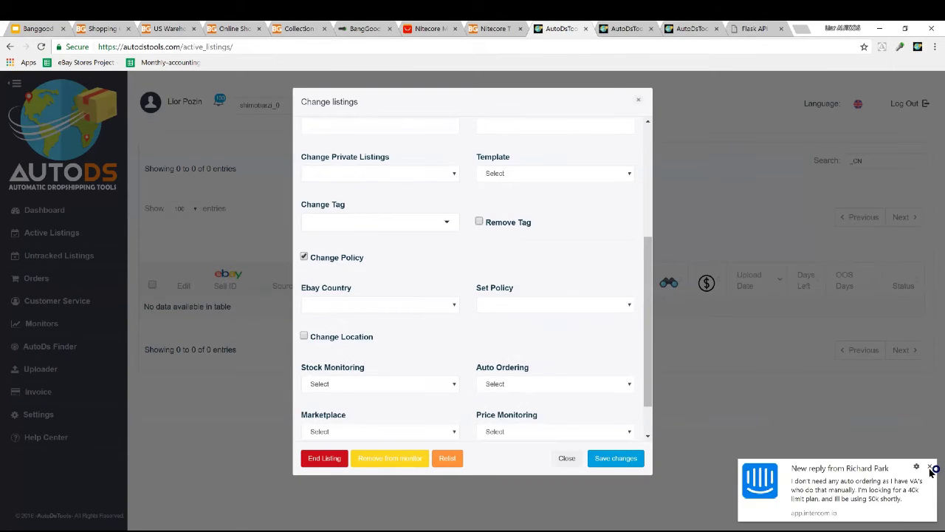
pyautogui.scroll(-1, 379, 255)
pyautogui.scroll(-1, 379, 254)
pyautogui.click(380, 258)
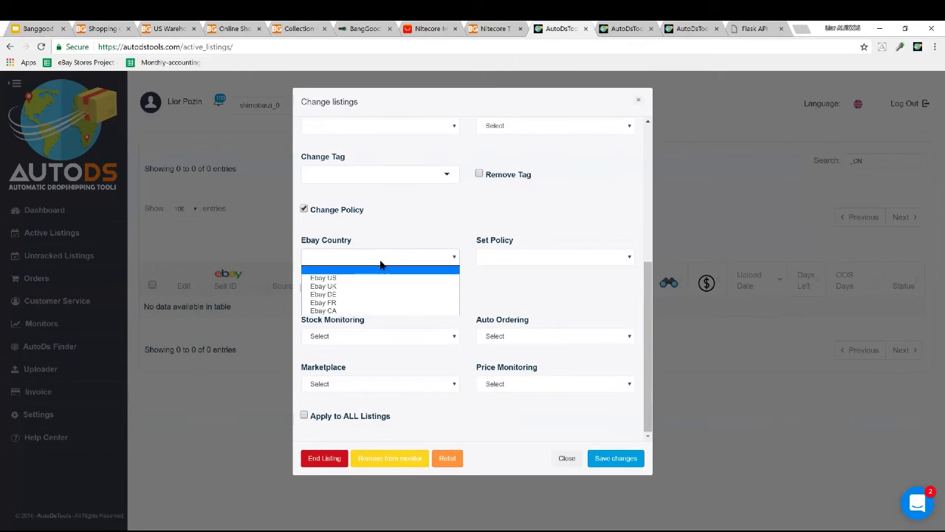
pyautogui.click(380, 275)
pyautogui.click(519, 257)
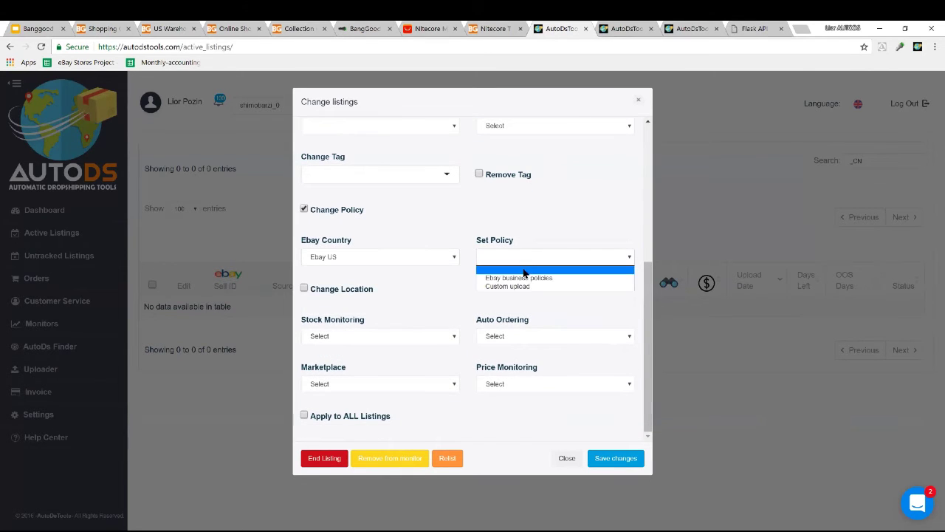
pyautogui.click(519, 274)
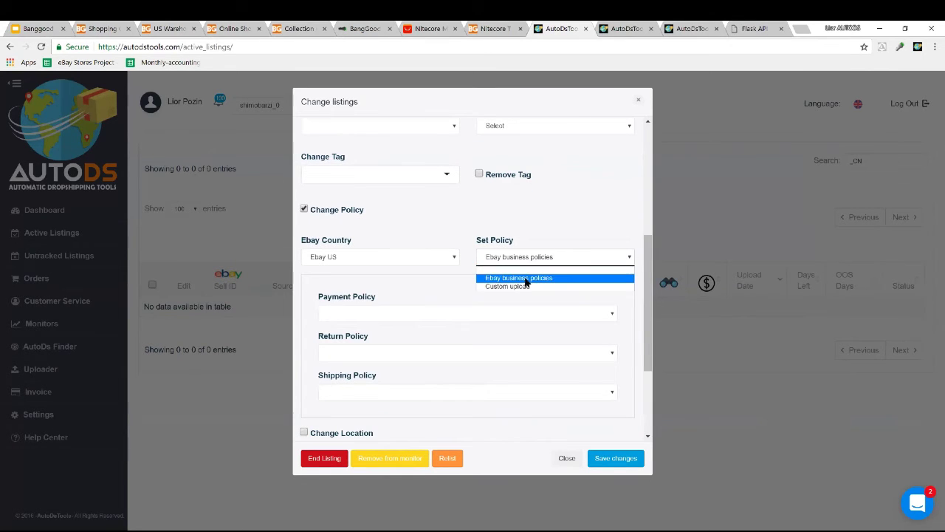
# - Choose AutoDs - Banggood for payment, "Returns Accepted,Buyer,30 Days,Money Back" for returns and Banggood US shipping policy for shipping
pyautogui.click(430, 314)
pyautogui.click(415, 331)
pyautogui.click(407, 353)
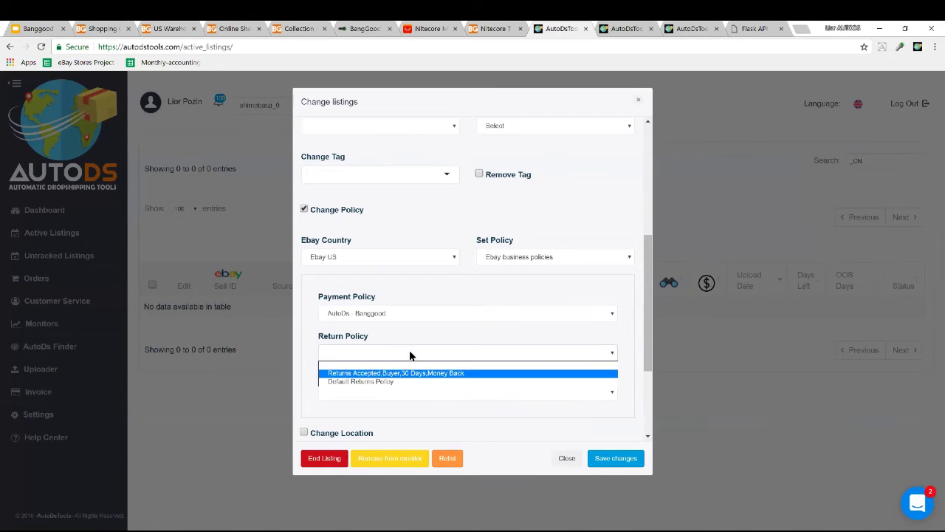
pyautogui.click(409, 373)
pyautogui.click(409, 393)
pyautogui.scroll(-1, 419, 351)
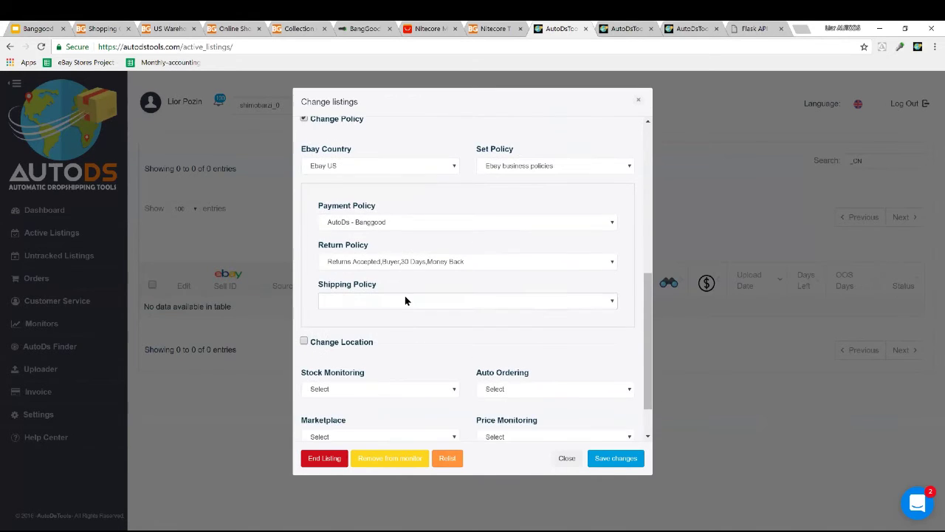
pyautogui.click(405, 298)
pyautogui.click(386, 322)
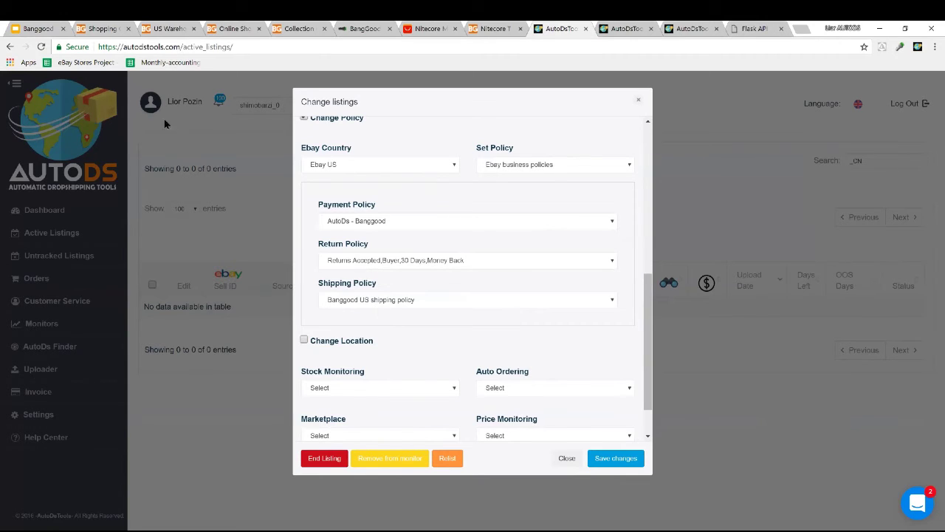
# - Switch to the Google Slides presentation and highlight the bullets "Edit in AutoDS" and "Messages to buyers (First + Last)", then the word "Last"
pyautogui.click(24, 29)
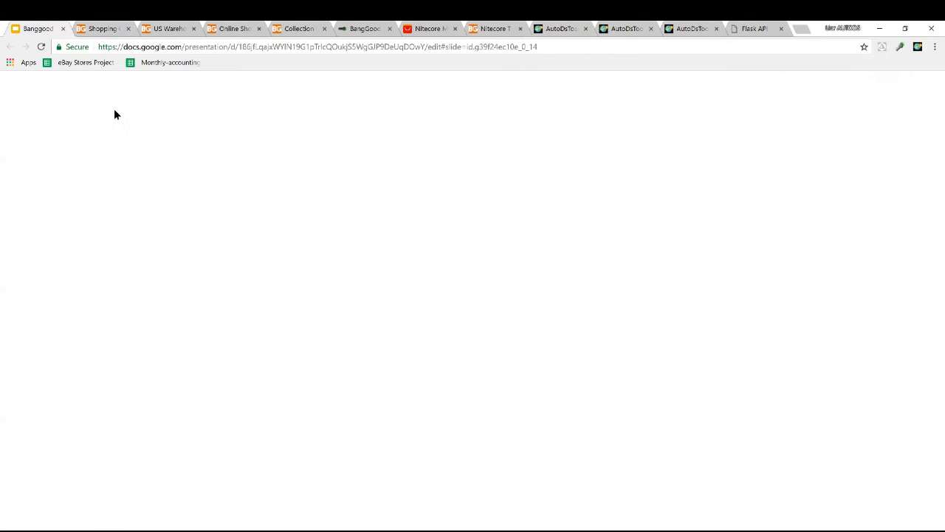
pyautogui.tripleClick(323, 324)
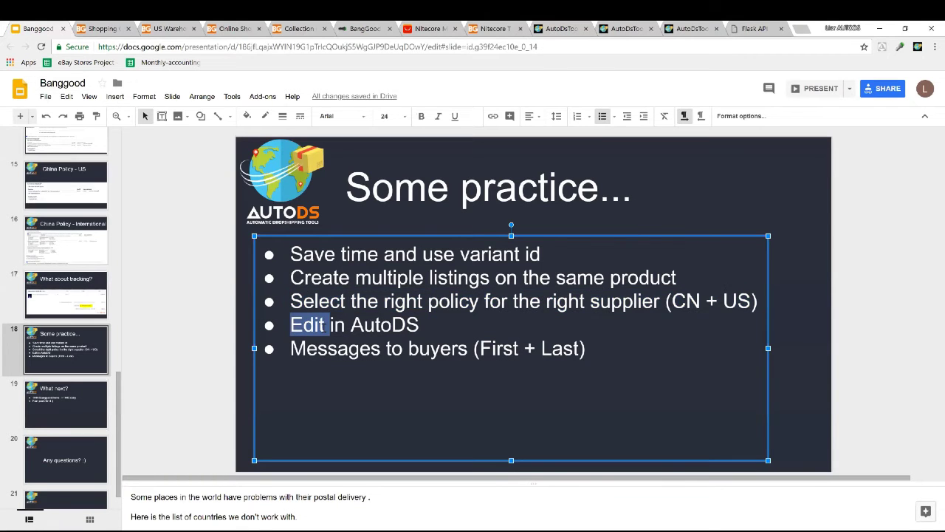
pyautogui.click(382, 325)
pyautogui.click(426, 325)
pyautogui.moveTo(420, 325); pyautogui.dragTo(303, 325)
pyautogui.click(302, 325)
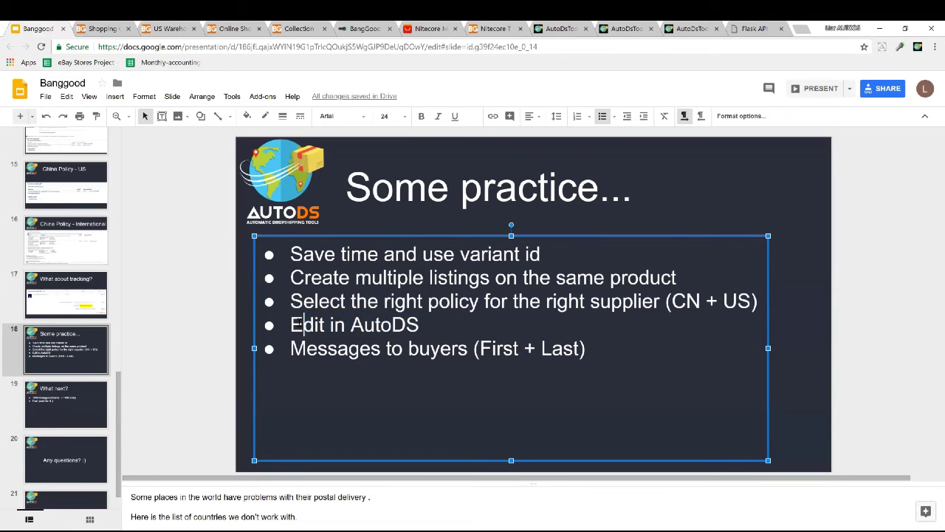
pyautogui.tripleClick(334, 329)
pyautogui.tripleClick(339, 324)
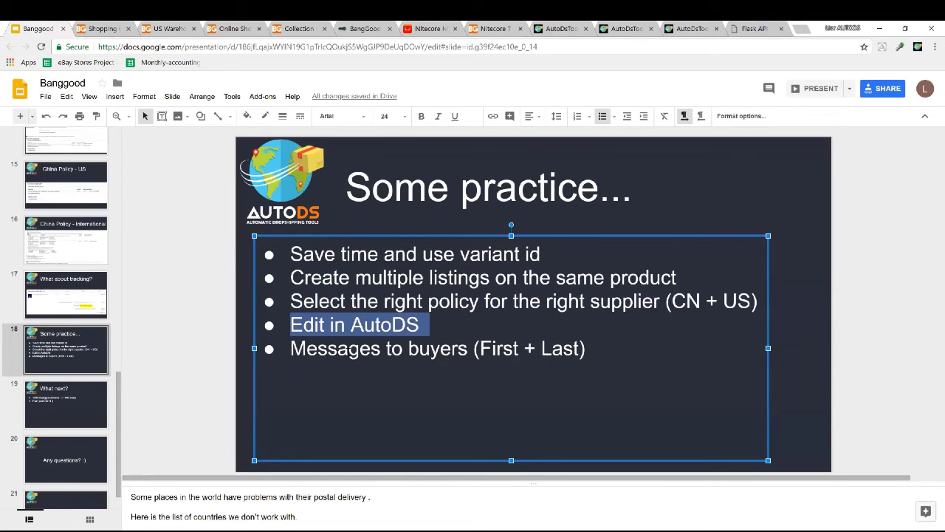
pyautogui.tripleClick(352, 352)
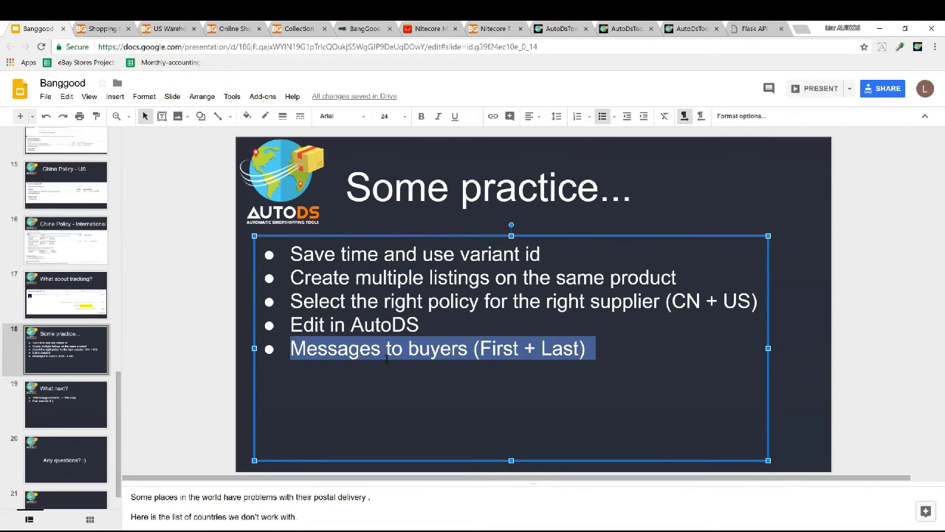
pyautogui.doubleClick(561, 348)
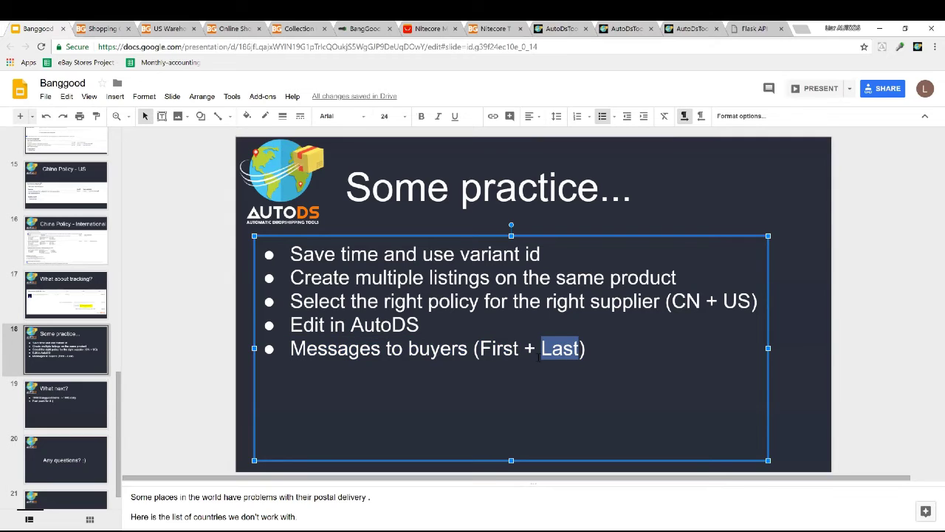
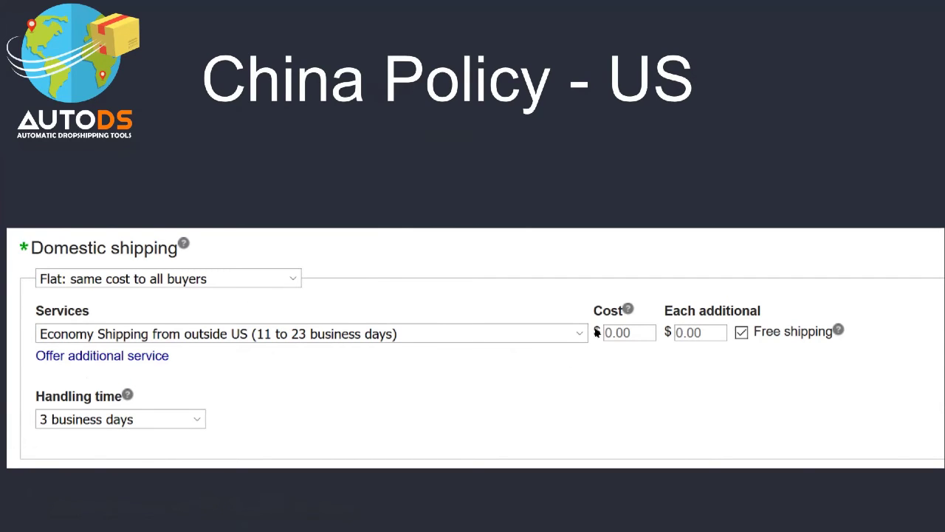
# - Compare the domestic shipping services and costs on the "US Policy" and "China Policy - US" slides
pyautogui.press('Left')
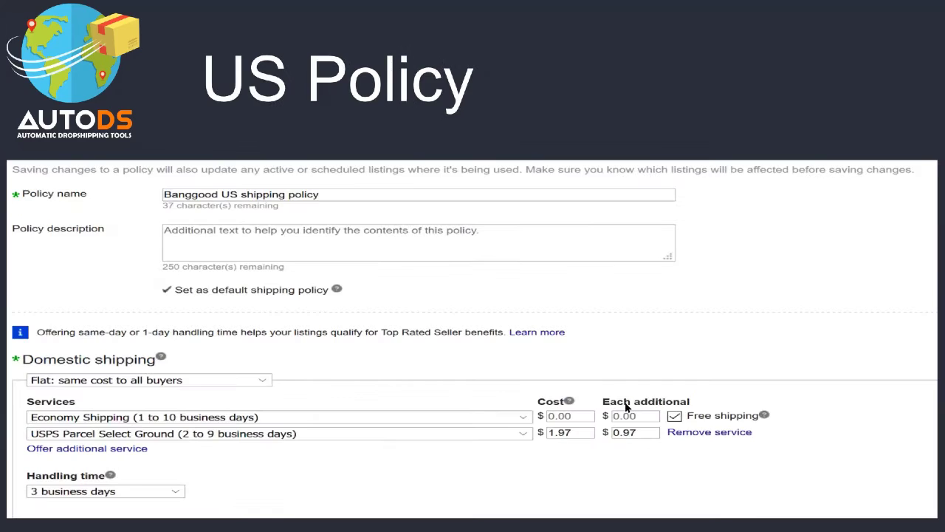
pyautogui.press('Right')
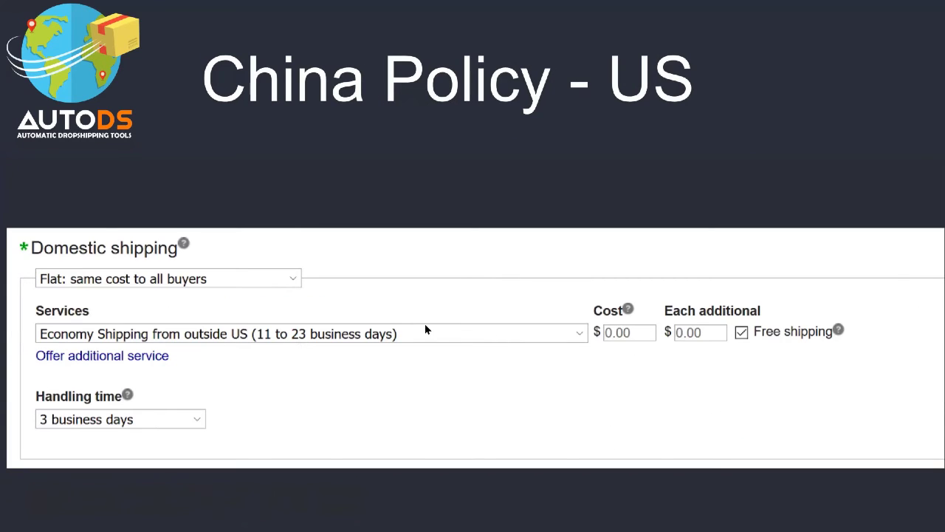
pyautogui.press('Left')
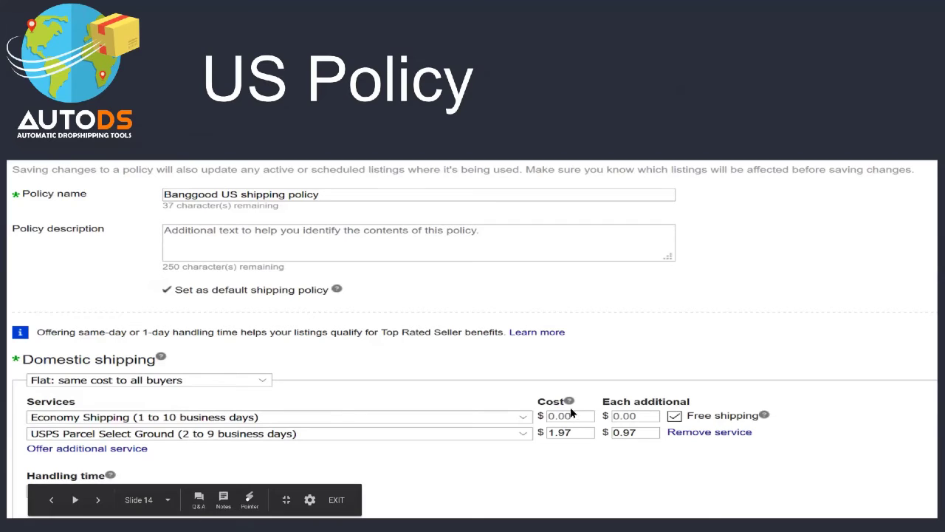
pyautogui.press('Right')
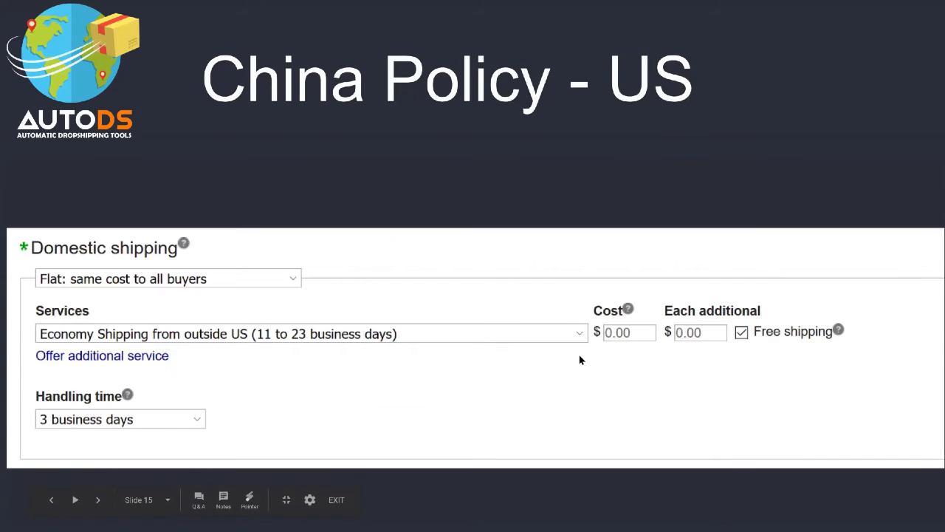
pyautogui.press('Right')
pyautogui.press('Left')
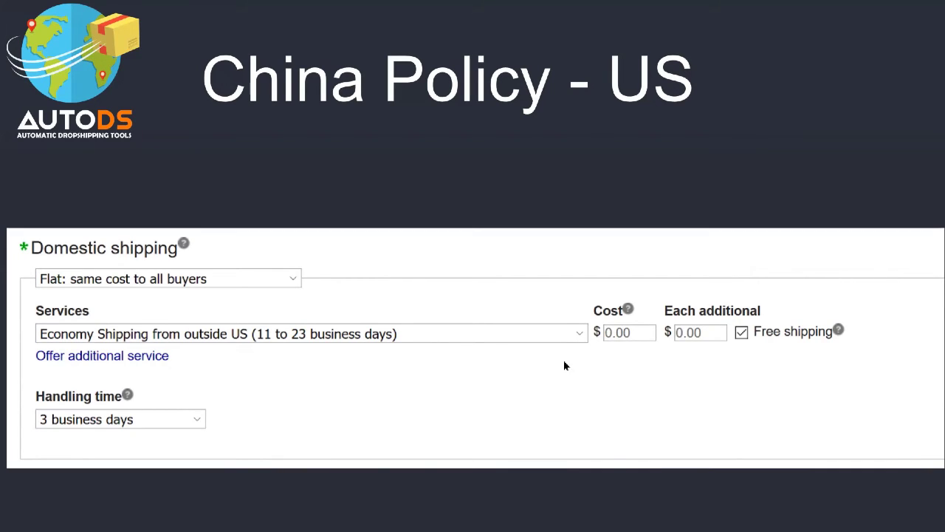
pyautogui.press('Right')
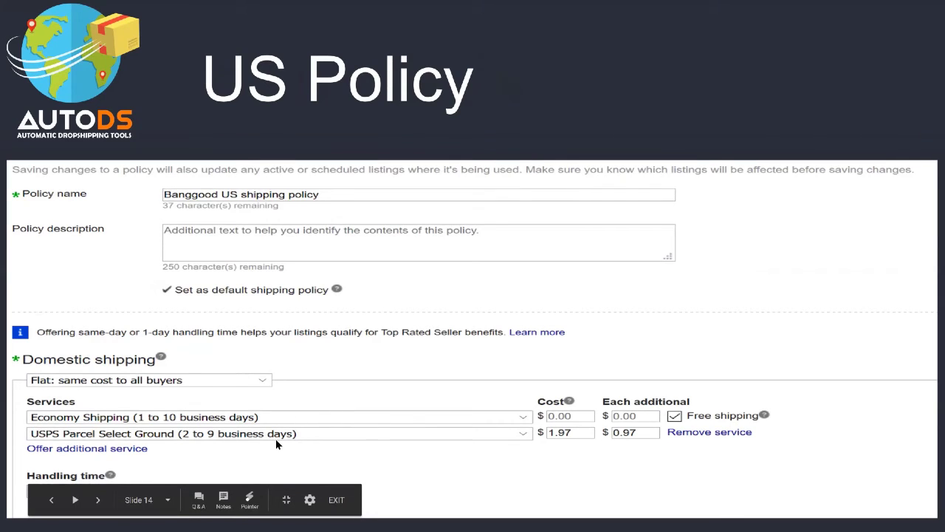
# - Advance the slideshow from "US Policy" through the China policy and "What next?" slides towards the closing questions
pyautogui.click(313, 388)
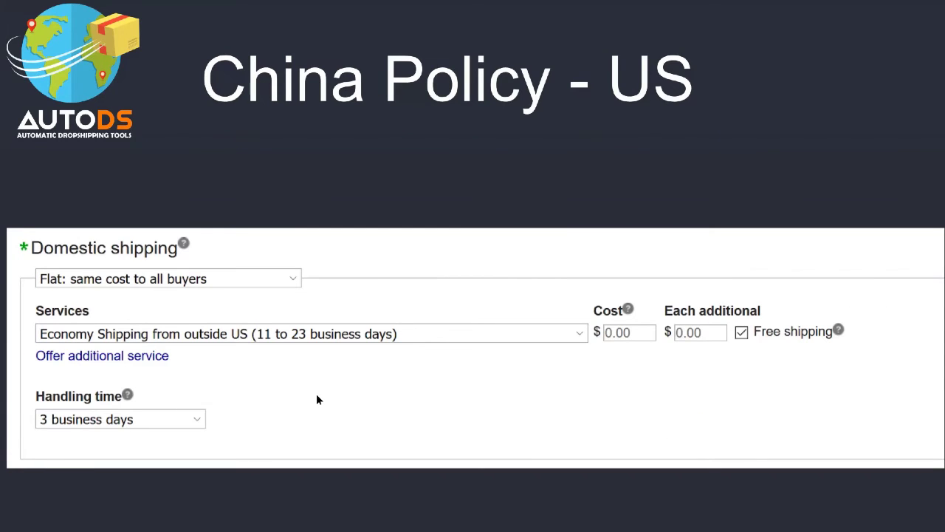
pyautogui.click(313, 395)
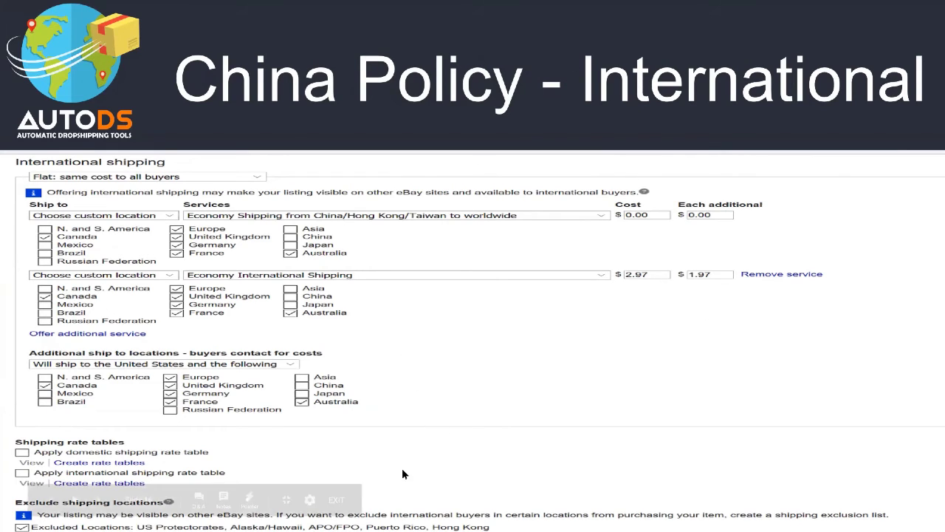
pyautogui.click(400, 356)
pyautogui.click(402, 356)
pyautogui.click(402, 353)
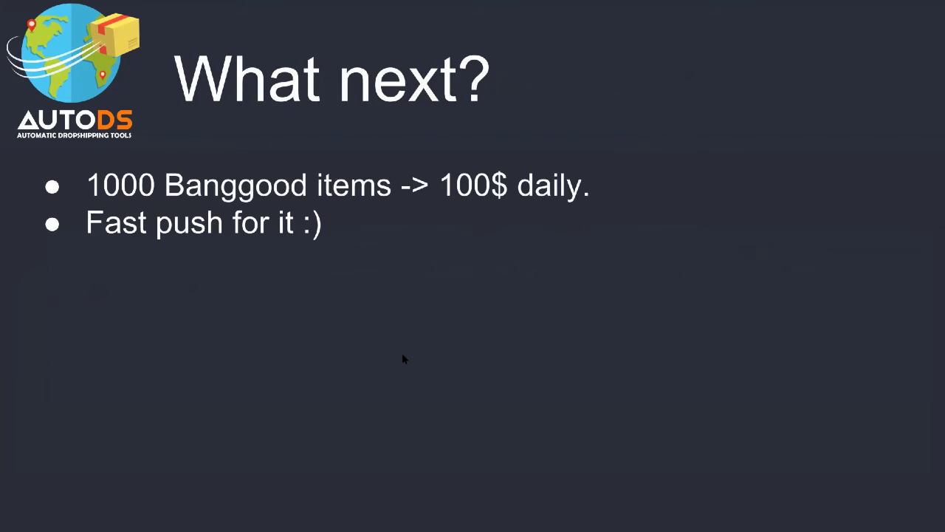
pyautogui.click(402, 352)
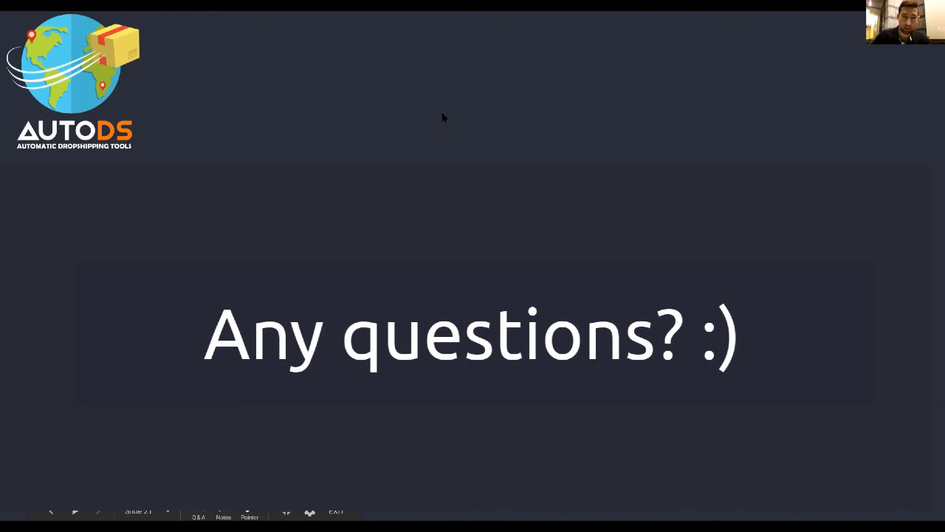
# - Exit the slideshow, return to the active listings in AutoDS and dismiss the bulk change without saving it
pyautogui.press('Escape')
pyautogui.click(549, 23)
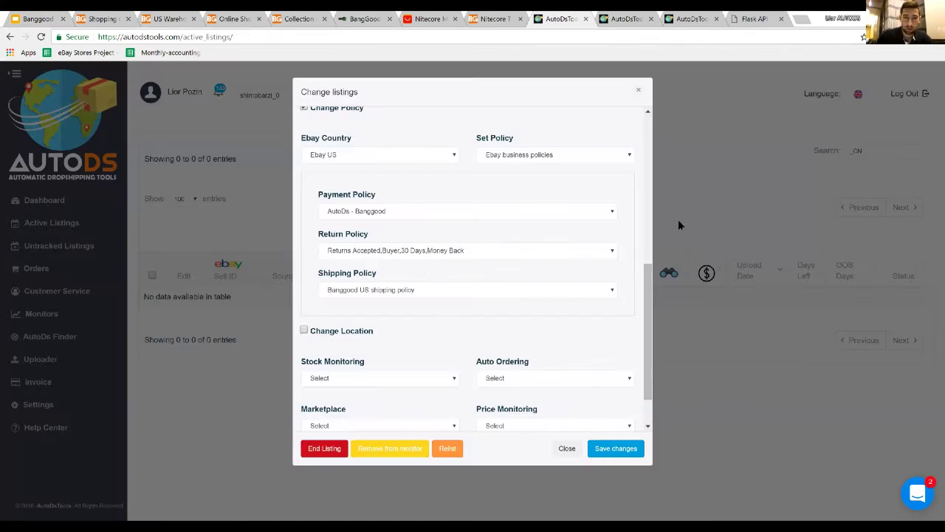
pyautogui.press('Escape')
# - Open the active listings filter and examine its criteria down to the tag and supplier options
pyautogui.click(540, 151)
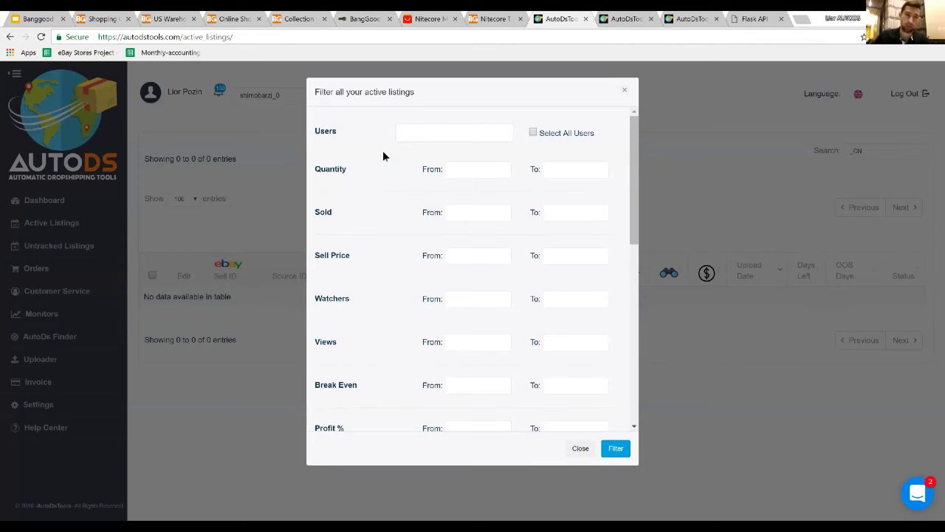
pyautogui.scroll(-3, 382, 160)
pyautogui.scroll(-9, 382, 196)
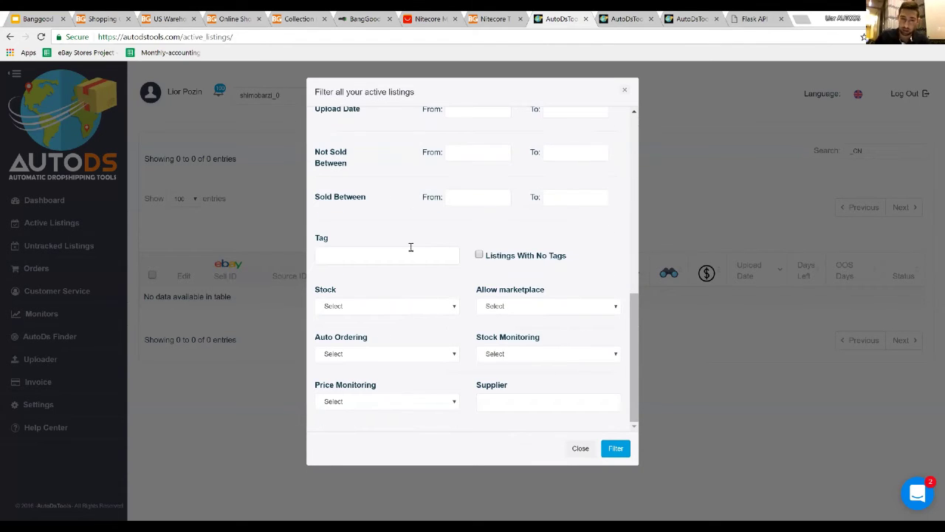
pyautogui.click(415, 255)
pyautogui.click(414, 238)
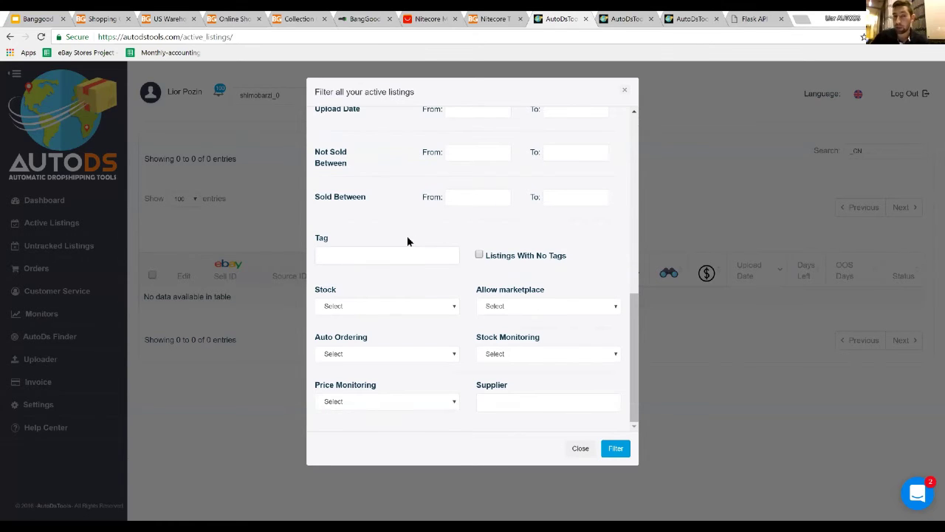
# - Try filtering the active listings by the Banggood tag and remove the tag from the filter again
pyautogui.click(403, 249)
pyautogui.click(402, 231)
pyautogui.click(410, 251)
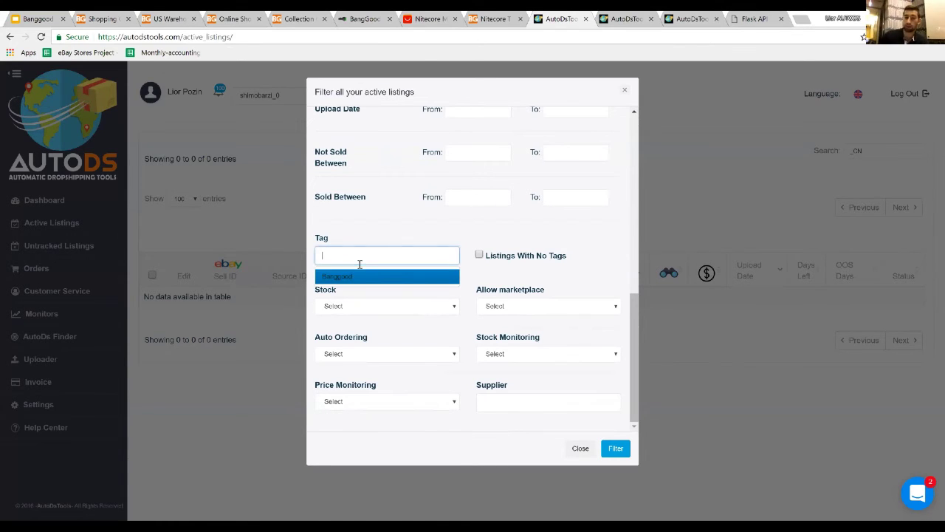
pyautogui.click(359, 279)
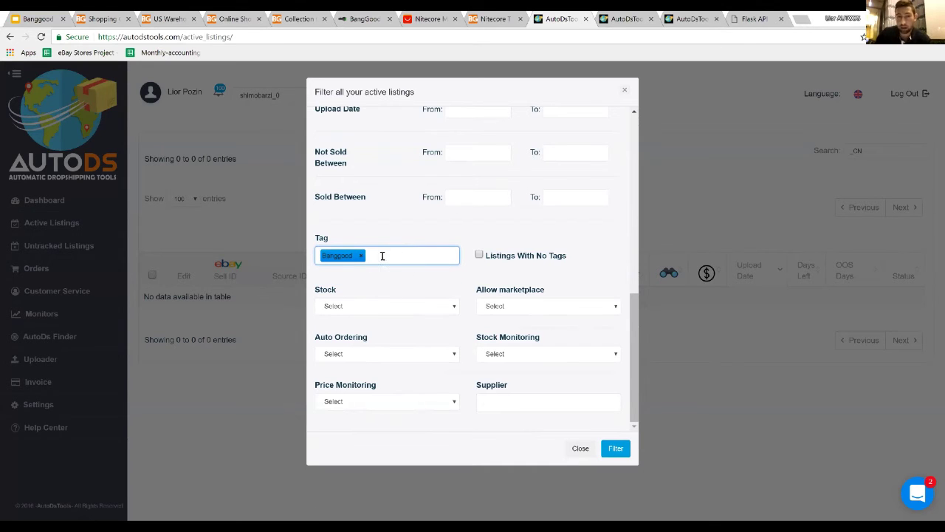
pyautogui.click(361, 255)
# - Choose Banggood as the supplier in the active listings filter and dismiss the filter without applying it
pyautogui.click(507, 408)
pyautogui.scroll(-2, 530, 391)
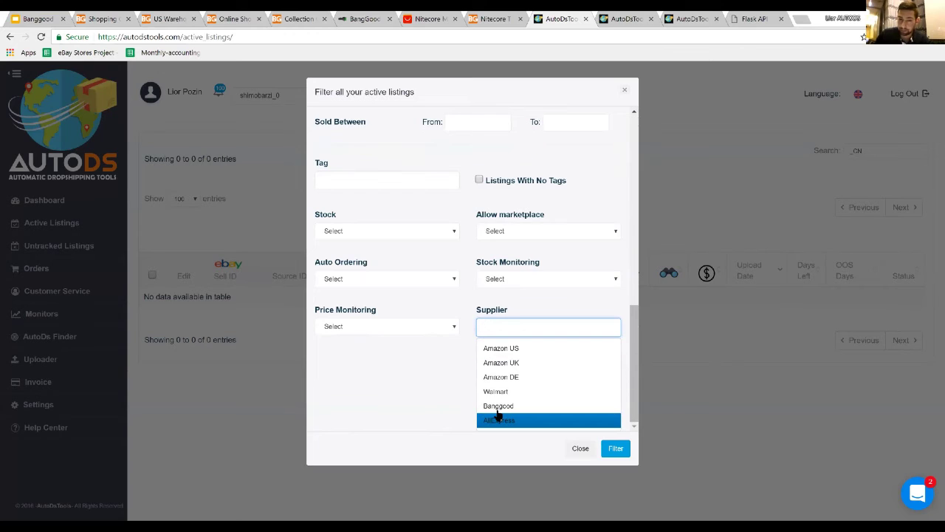
pyautogui.click(496, 411)
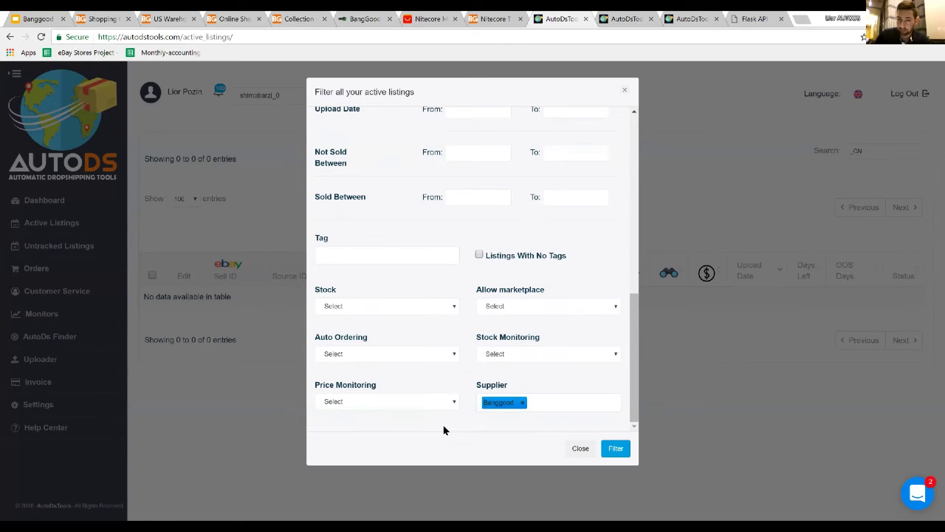
pyautogui.click(544, 481)
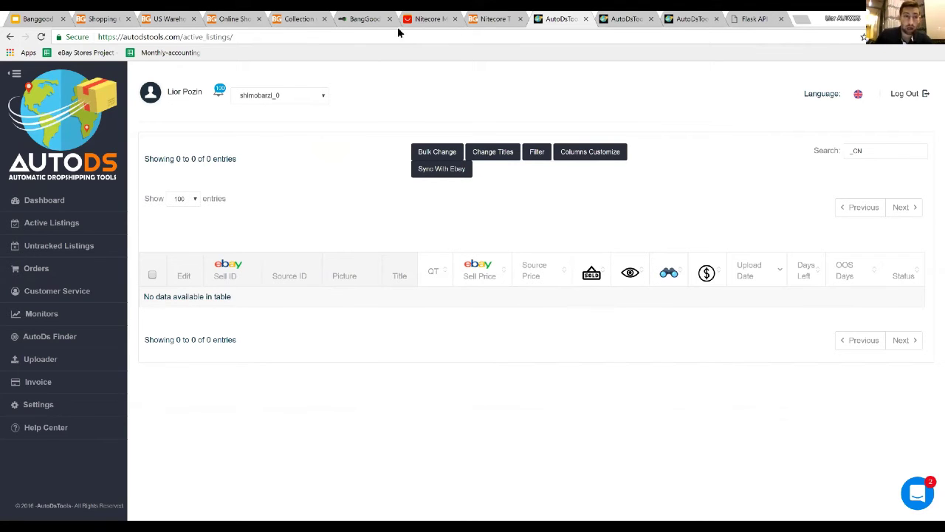
# - Go from the Banggood shopping cart to the store's home page and open its US Warehouse
pyautogui.click(93, 19)
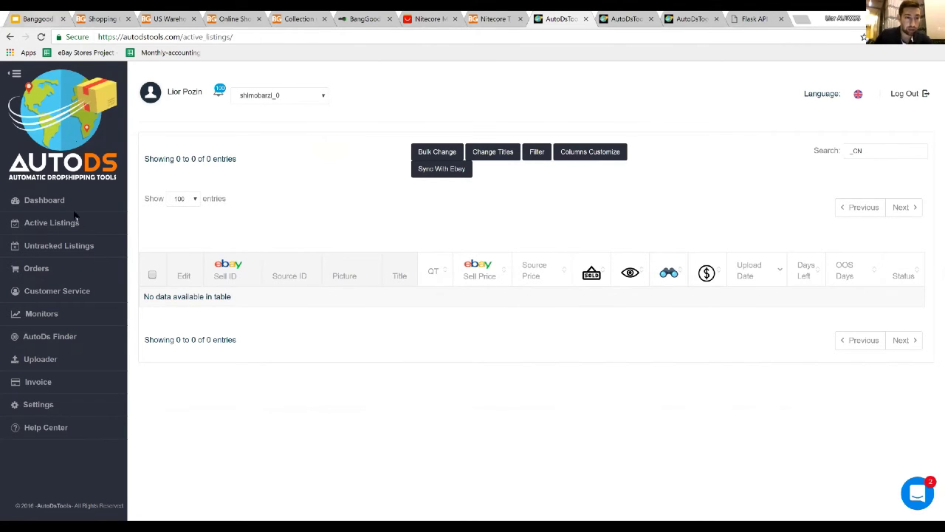
pyautogui.scroll(3, 111, 178)
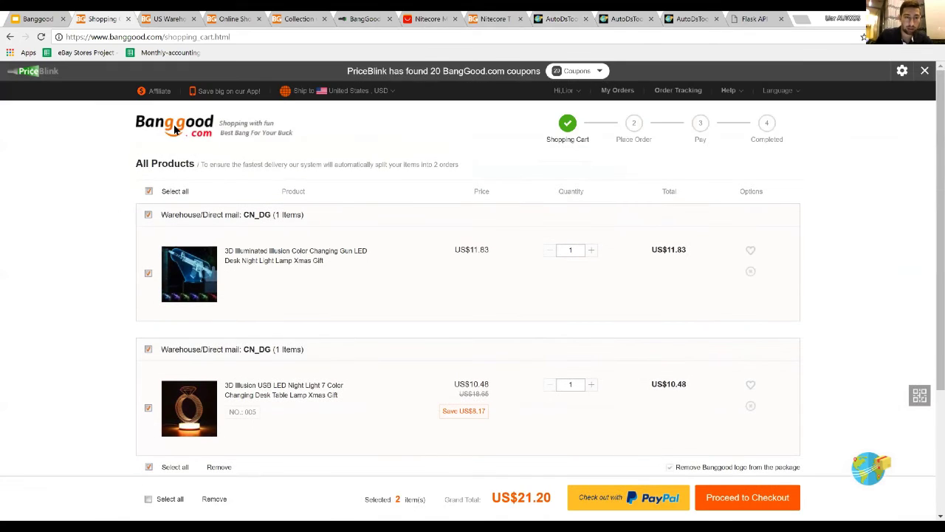
pyautogui.click(175, 129)
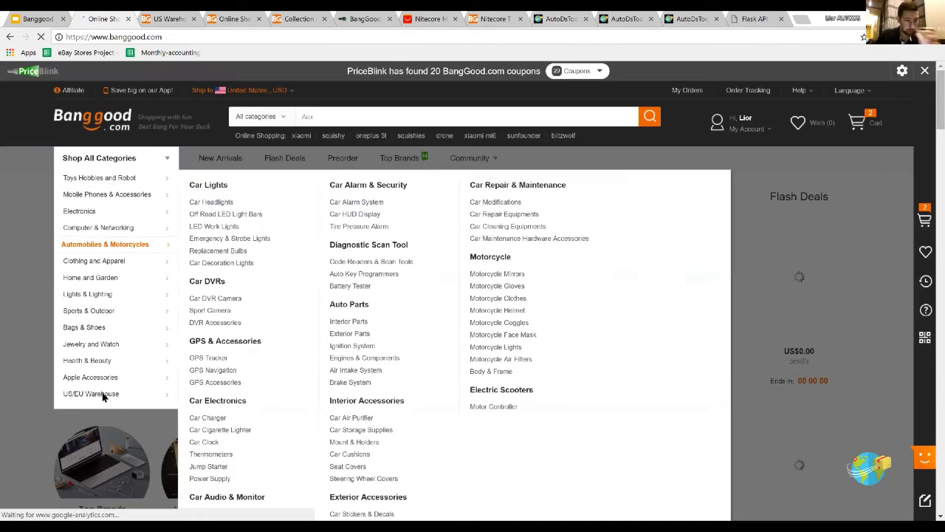
pyautogui.moveTo(103, 394)
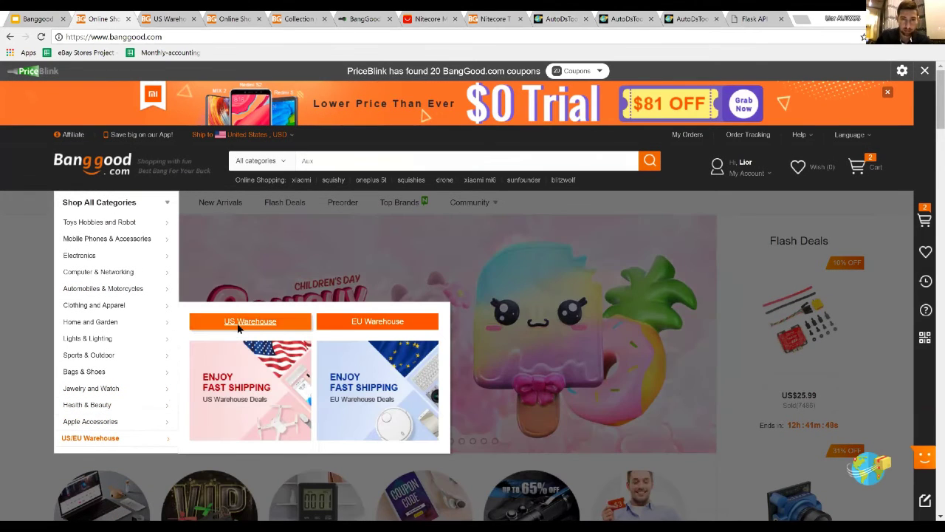
pyautogui.click(237, 330)
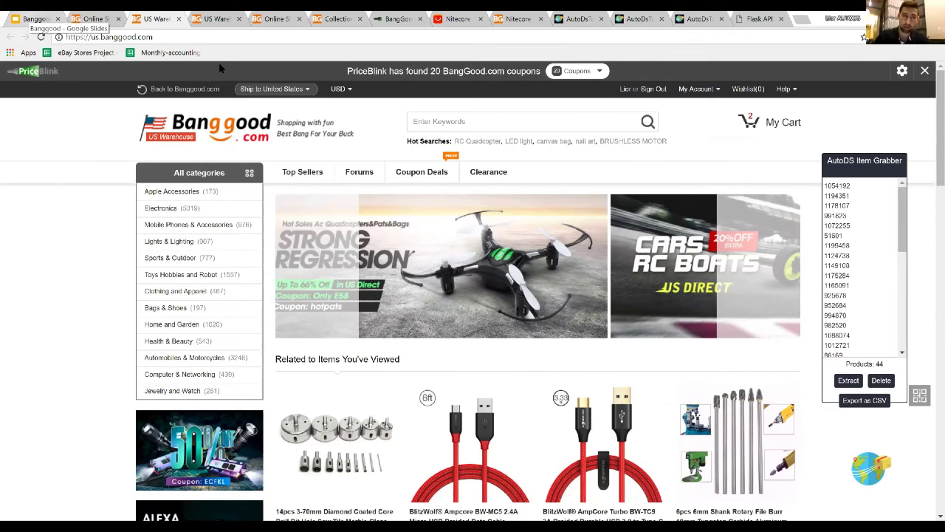
# - Switch to the Nitecore T Series Tube keychain page on Banggood and copy the product ID 952684 from its address
pyautogui.hotkey('ctrl', '1')
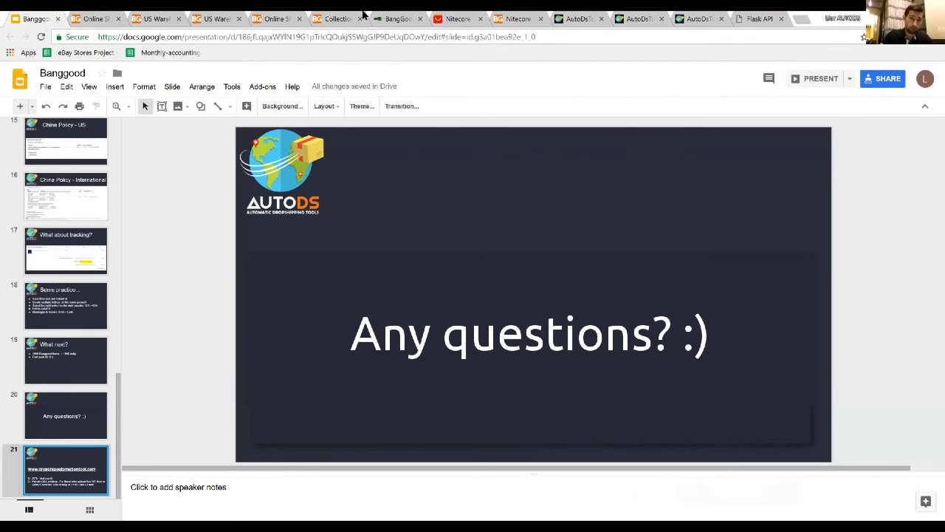
pyautogui.click(520, 19)
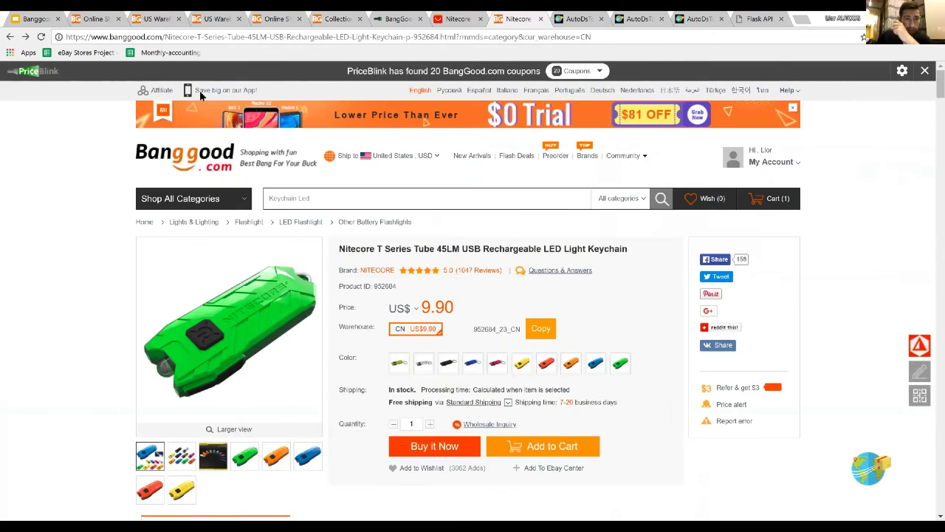
pyautogui.doubleClick(436, 37)
pyautogui.hotkey('ctrl', 'c')
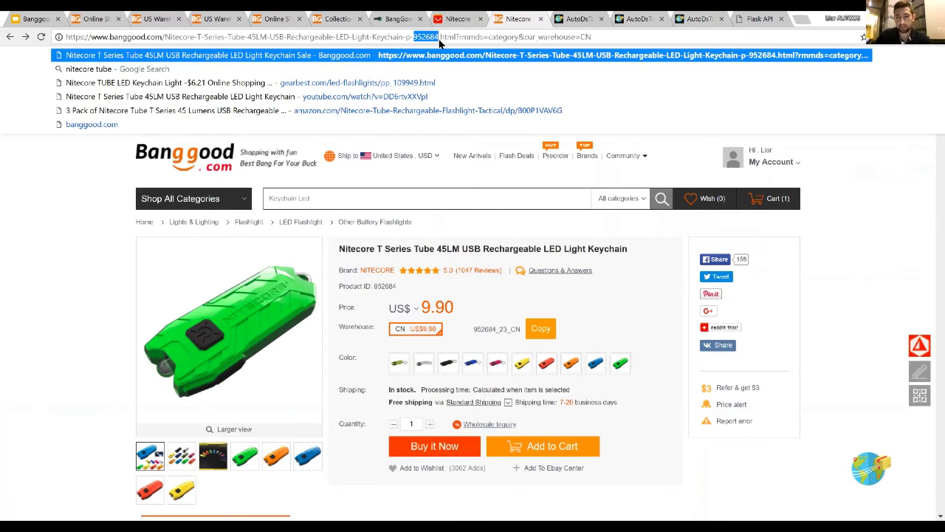
# - In the AutoDS uploader, set the source product site to BangGood and grab the details for product ID 952684
pyautogui.click(569, 19)
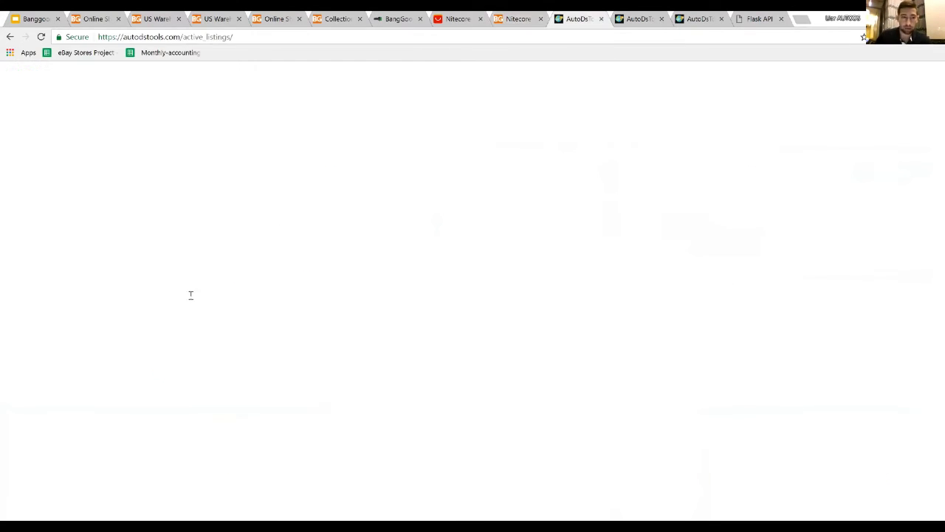
pyautogui.click(63, 360)
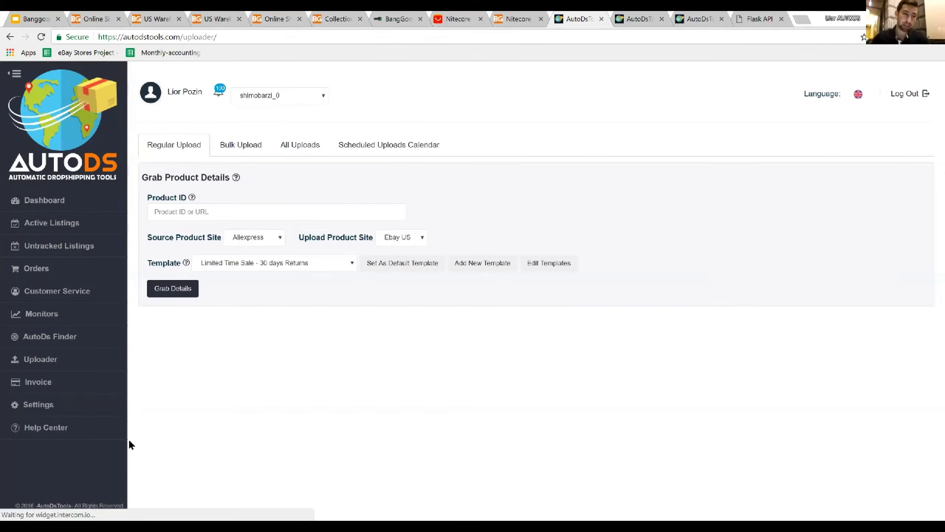
pyautogui.click(266, 239)
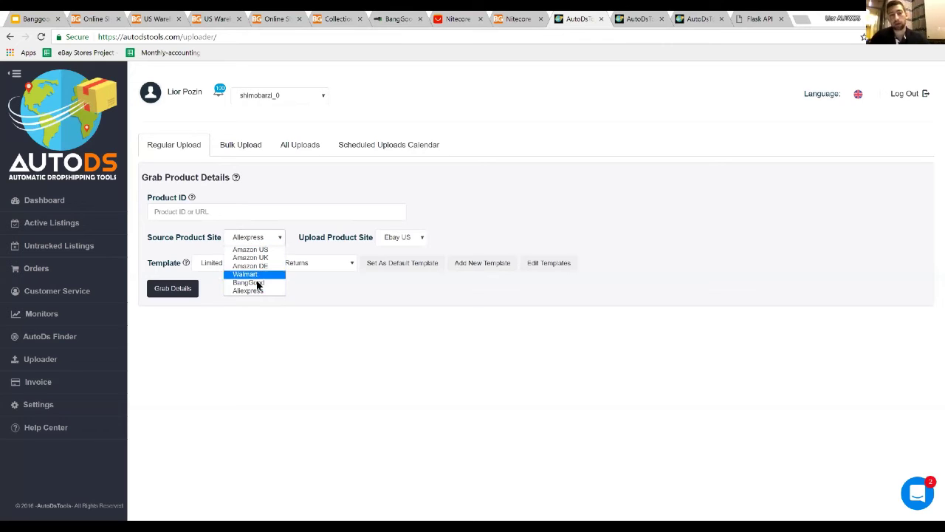
pyautogui.click(258, 283)
pyautogui.click(262, 212)
pyautogui.hotkey('ctrl', 'v')
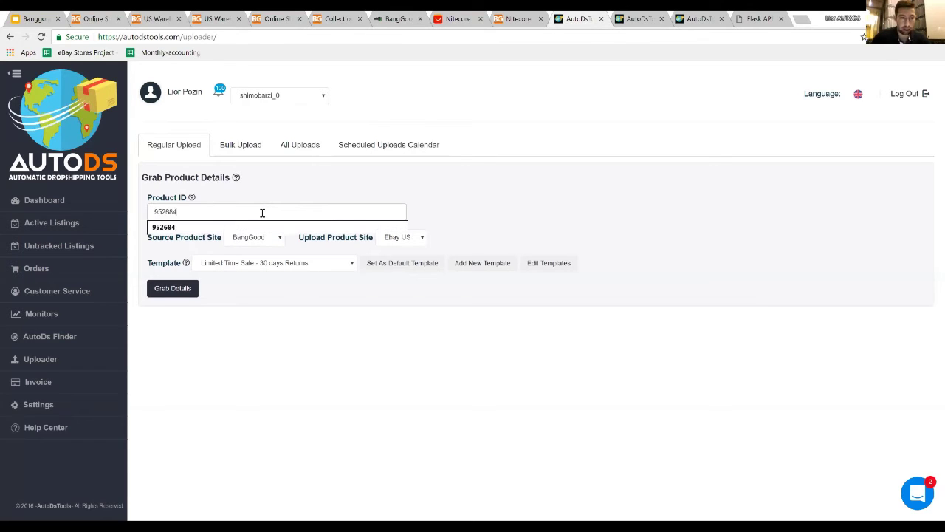
pyautogui.press('Return')
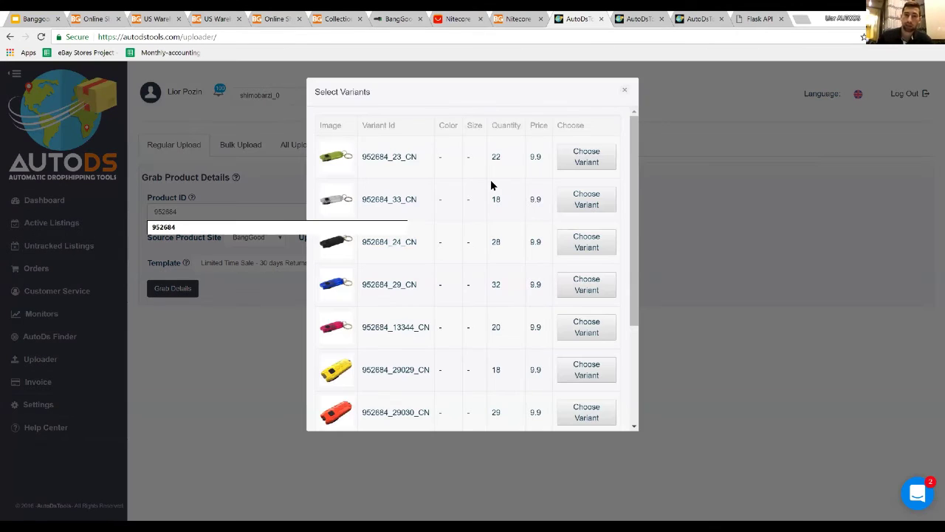
# - Examine the IDs, quantities and prices of the keychain's variants, then close the variant selection without choosing one
pyautogui.scroll(-3, 490, 185)
pyautogui.scroll(2, 589, 118)
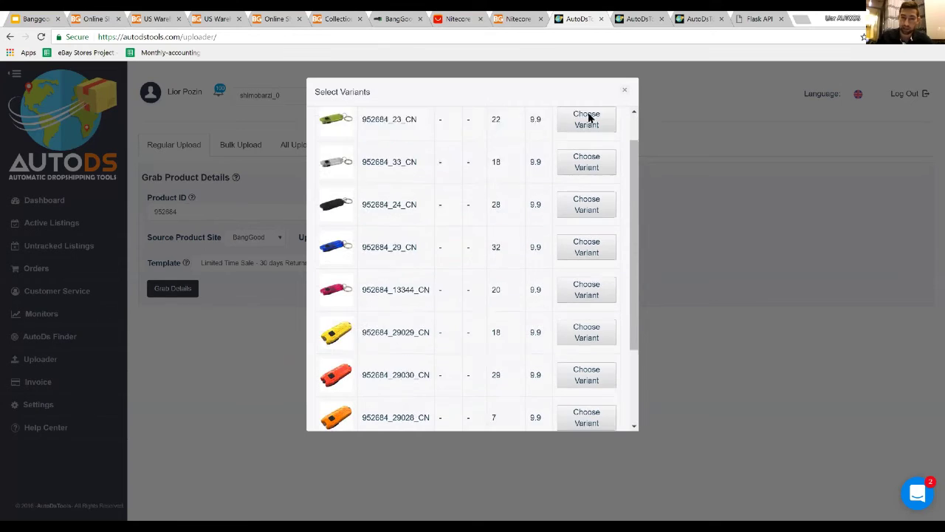
pyautogui.scroll(1, 581, 301)
pyautogui.scroll(-2, 605, 229)
pyautogui.scroll(2, 605, 158)
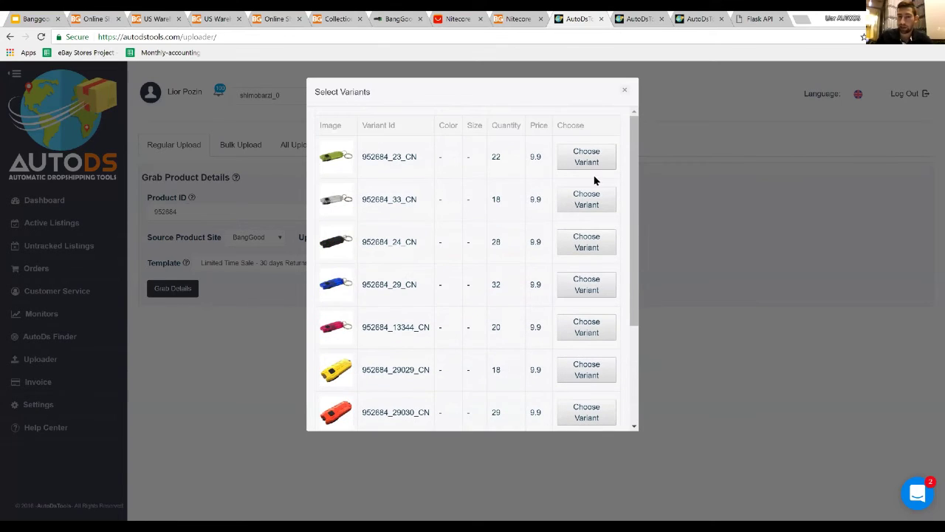
pyautogui.scroll(-3, 582, 359)
pyautogui.scroll(3, 582, 152)
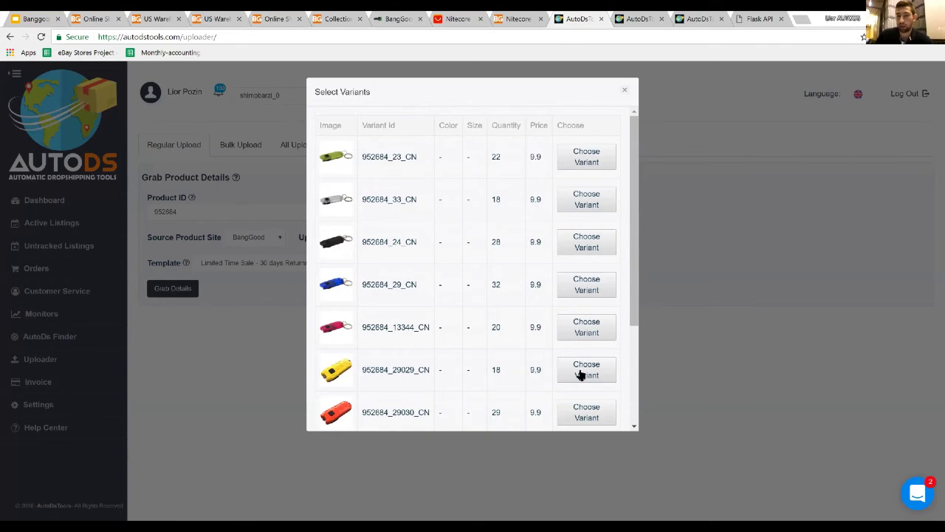
pyautogui.scroll(-3, 582, 267)
pyautogui.scroll(3, 586, 194)
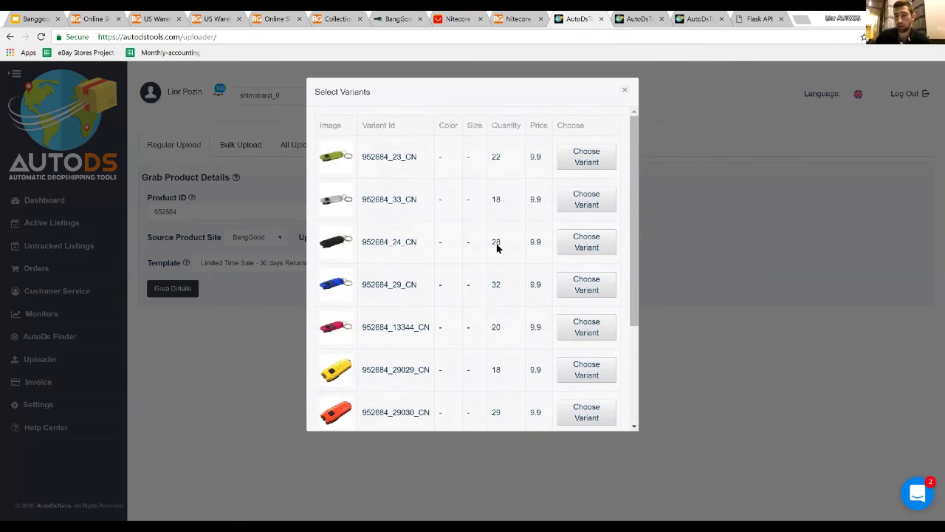
pyautogui.scroll(-3, 599, 291)
pyautogui.click(671, 249)
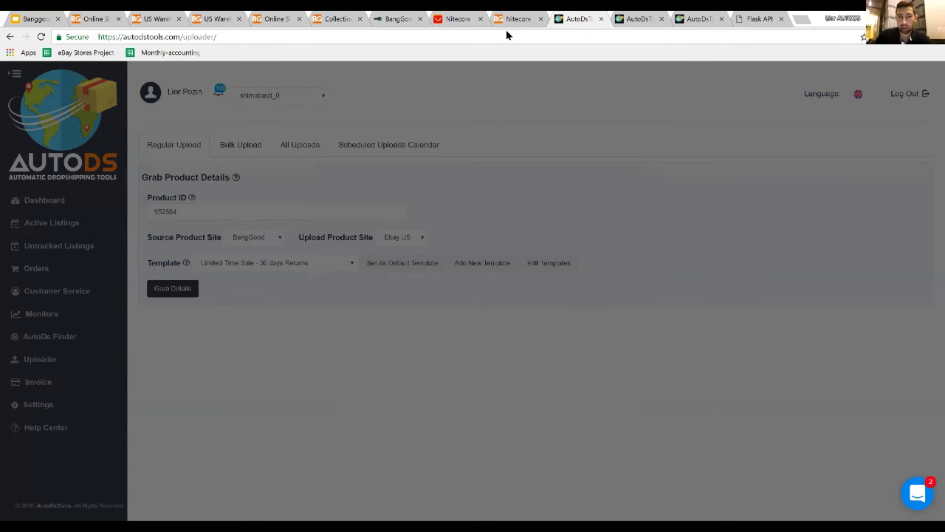
# - Copy variant ID 952684_23_CN from the Banggood keychain page and grab its details in the AutoDS uploader
pyautogui.hotkey('ctrl', 'shift', 'Tab')
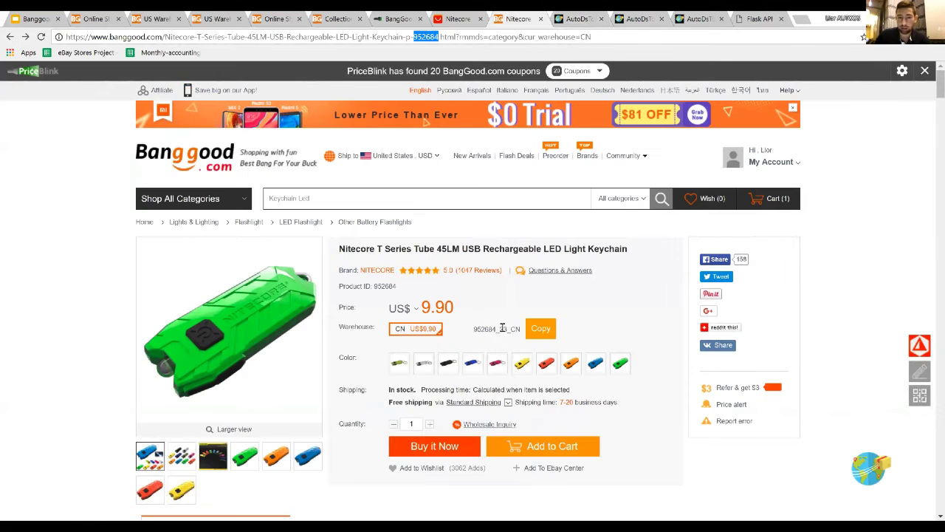
pyautogui.click(542, 331)
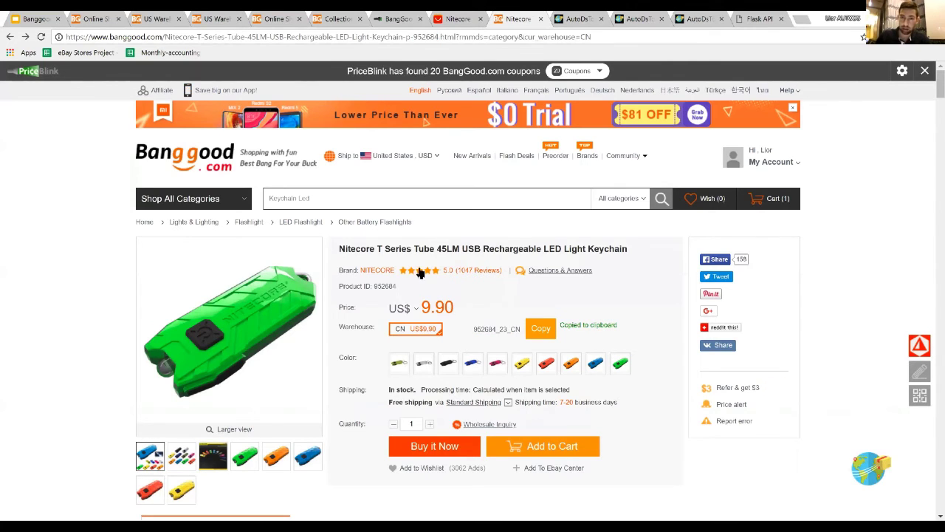
pyautogui.hotkey('ctrl', 'Tab')
pyautogui.hotkey('ctrl', 'v')
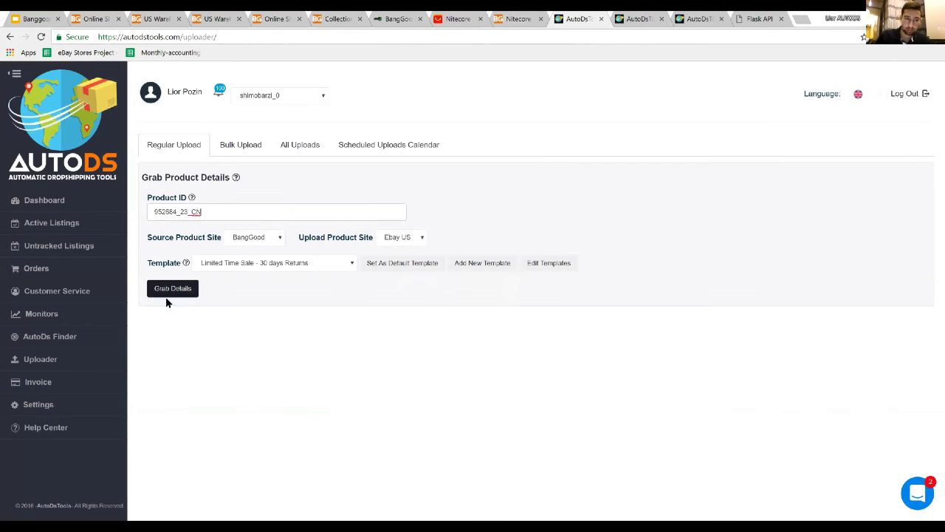
pyautogui.click(175, 294)
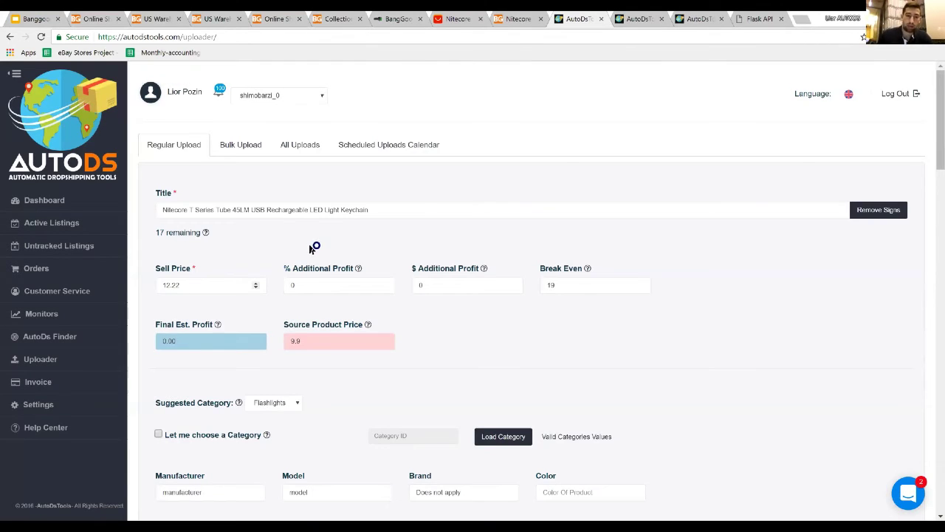
pyautogui.scroll(-3, 314, 237)
pyautogui.scroll(3, 315, 233)
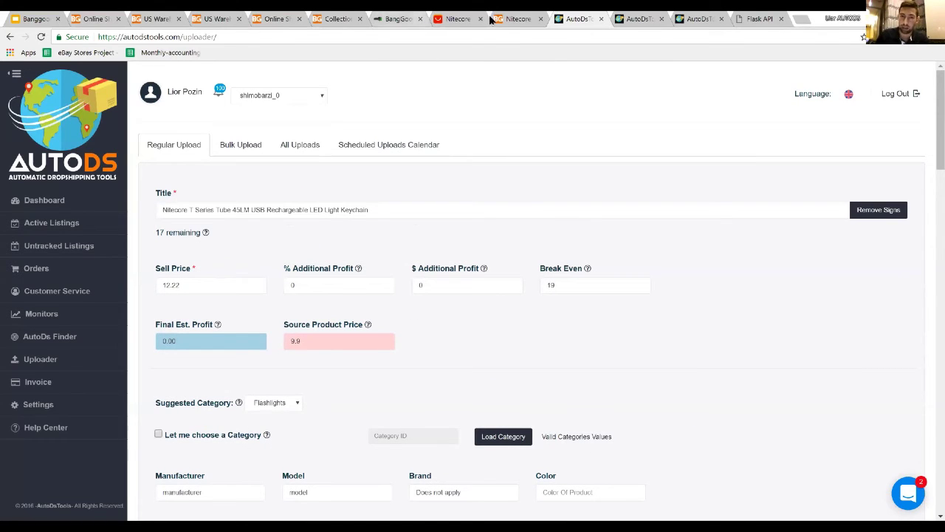
# - Select the black Nitecore keychain on its Banggood product page and put it in the shopping cart
pyautogui.hotkey('ctrl', 'shift', 'Tab')
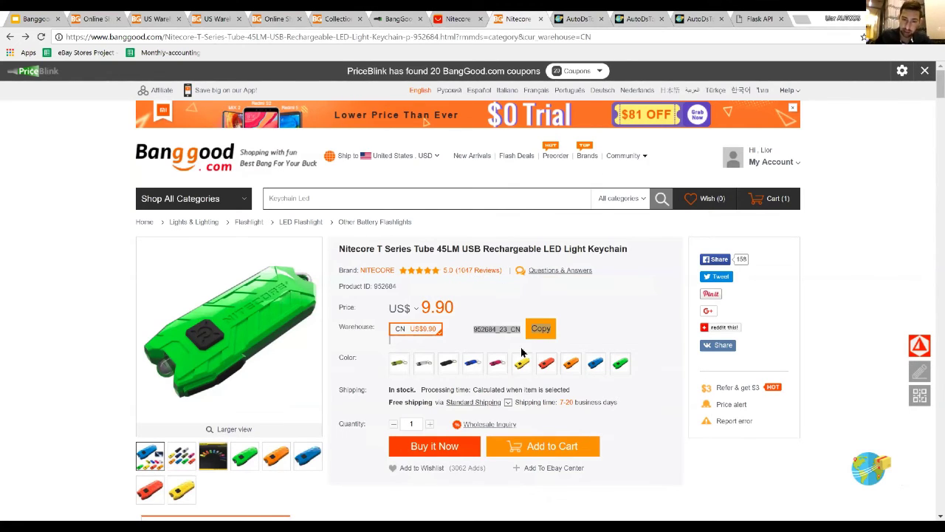
pyautogui.click(448, 365)
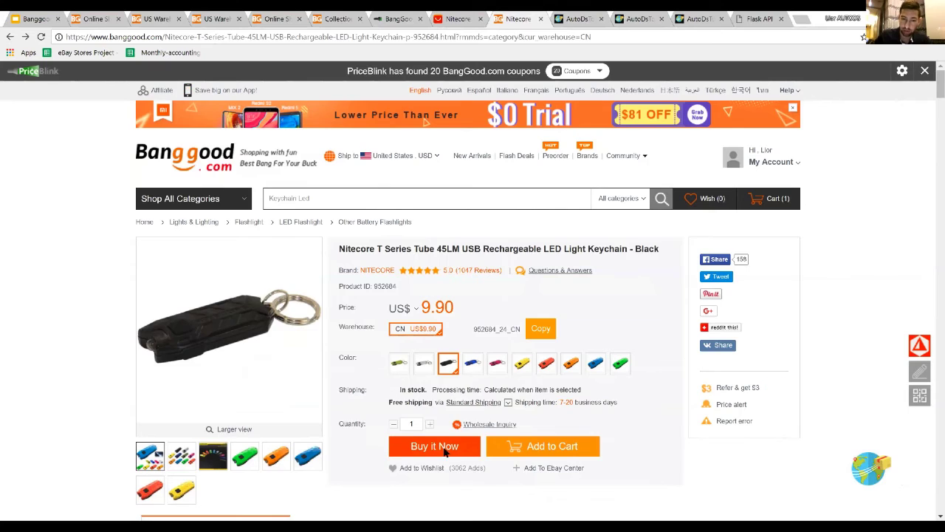
pyautogui.click(451, 367)
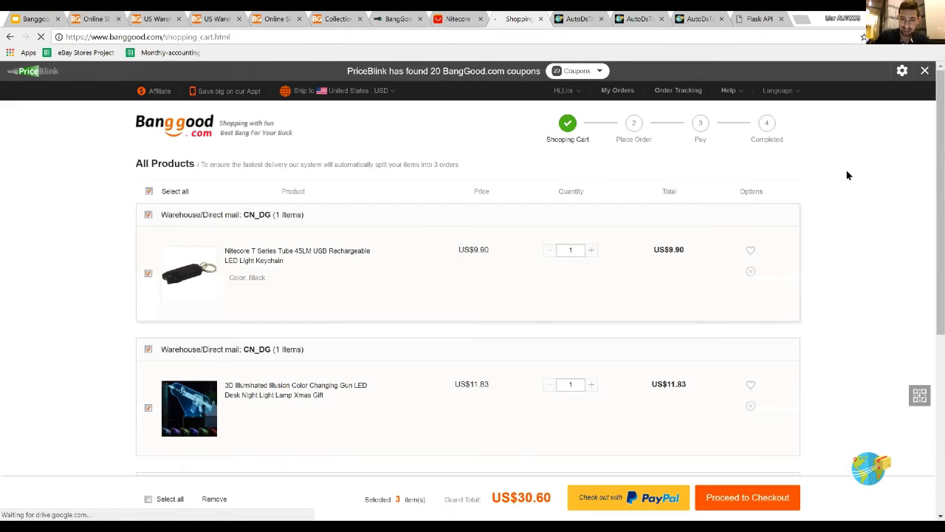
# - Proceed to checkout from the Banggood cart and highlight the option to remove the Banggood logo from the package
pyautogui.scroll(-3, 548, 226)
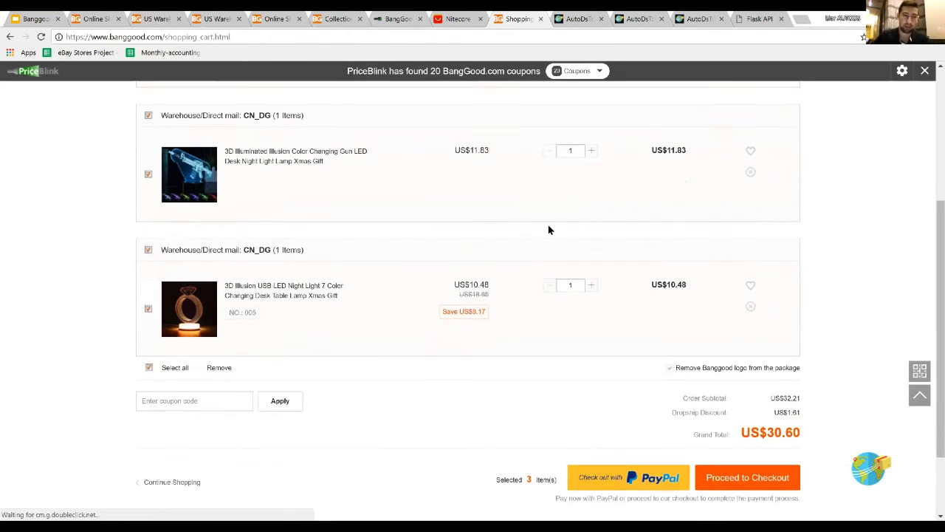
pyautogui.scroll(-1, 709, 241)
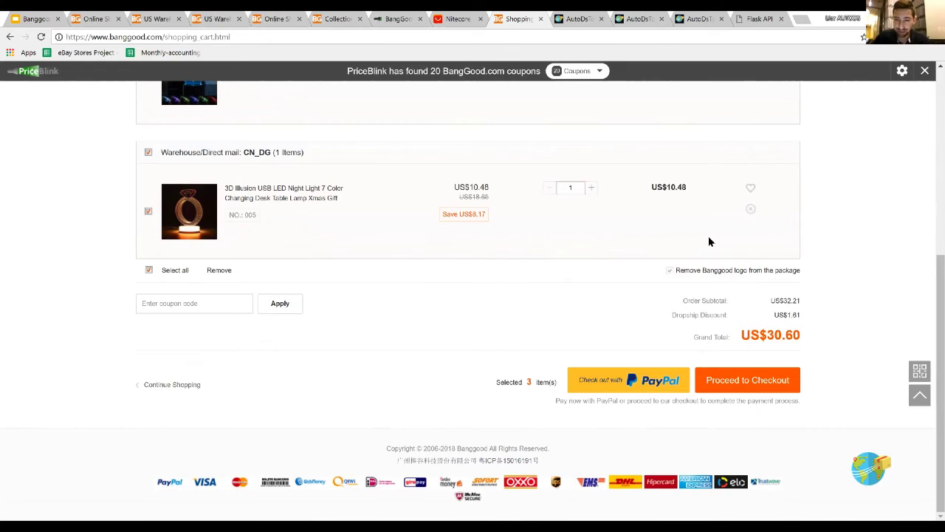
pyautogui.click(783, 389)
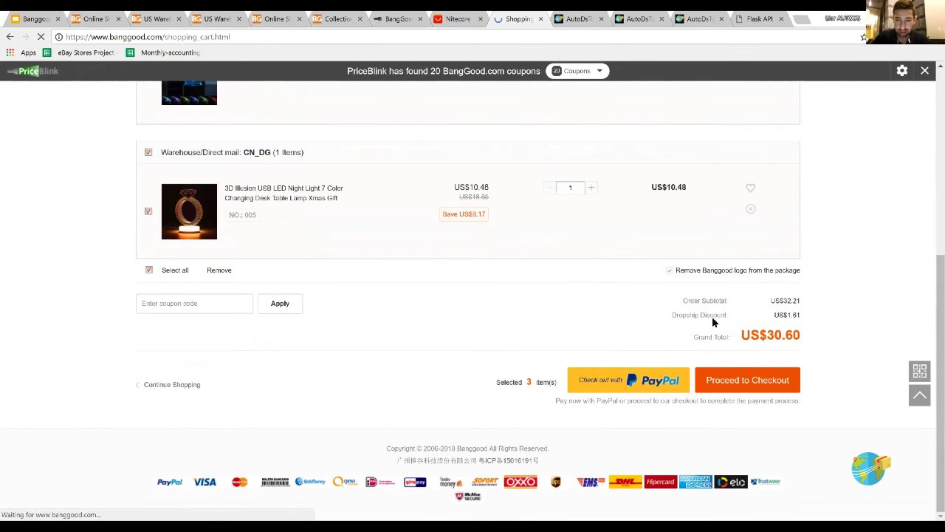
pyautogui.tripleClick(698, 269)
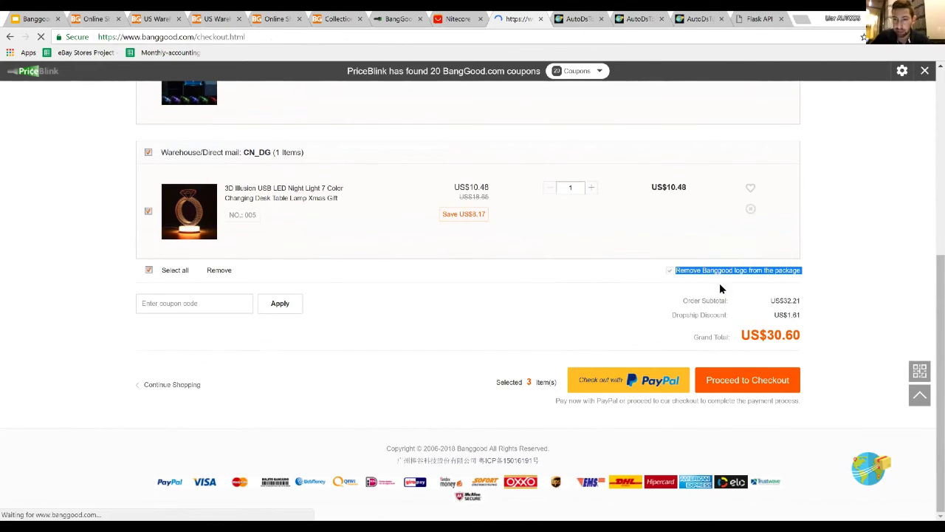
# - Return from checkout to the Banggood cart to highlight the package logo removal option, and switch to the Banggood presentation in Google Slides
pyautogui.click(11, 37)
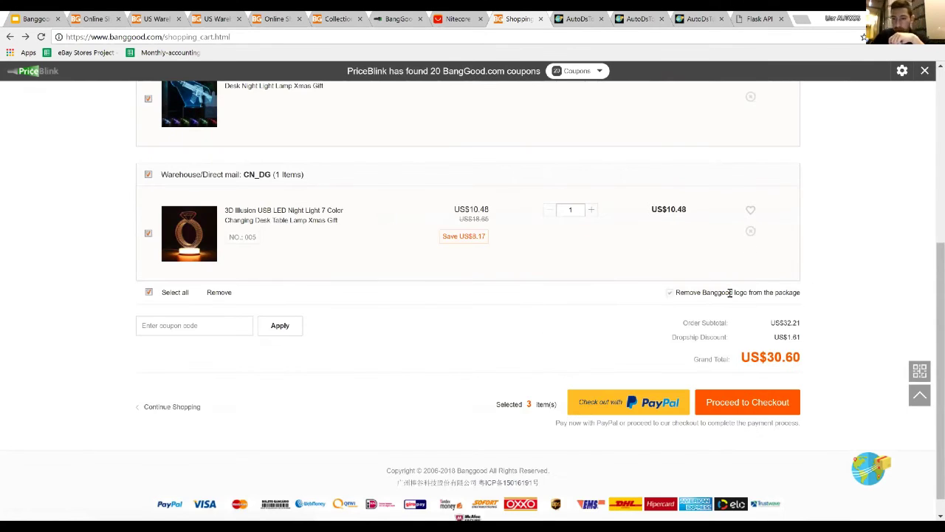
pyautogui.moveTo(702, 291); pyautogui.dragTo(821, 291)
pyautogui.click(837, 293)
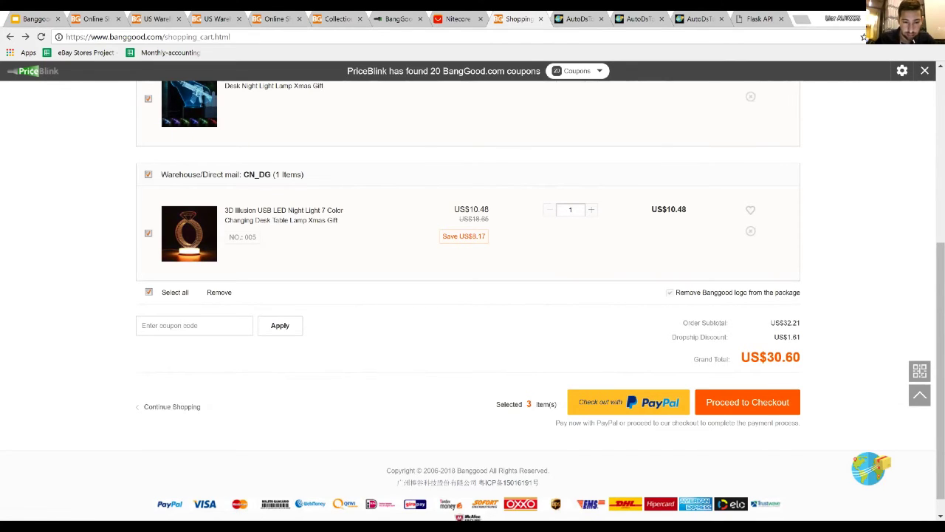
pyautogui.hotkey('ctrl', '1')
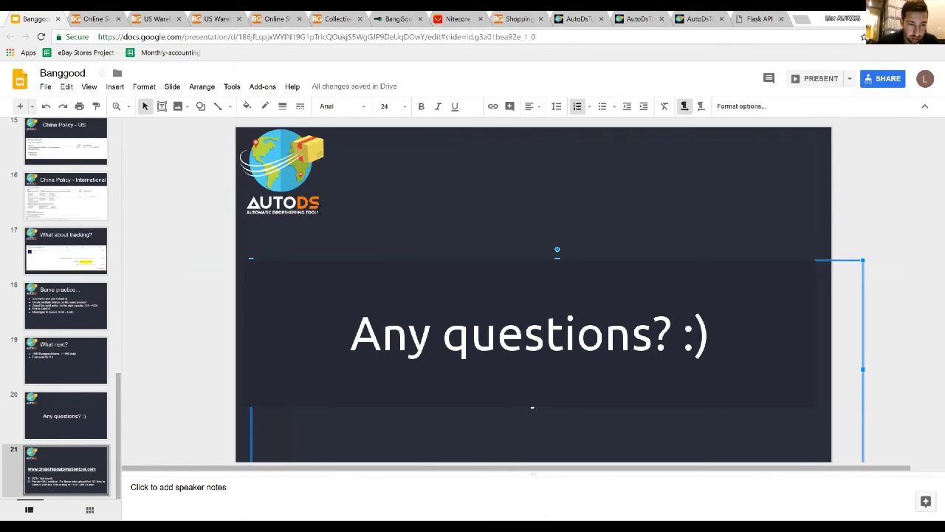
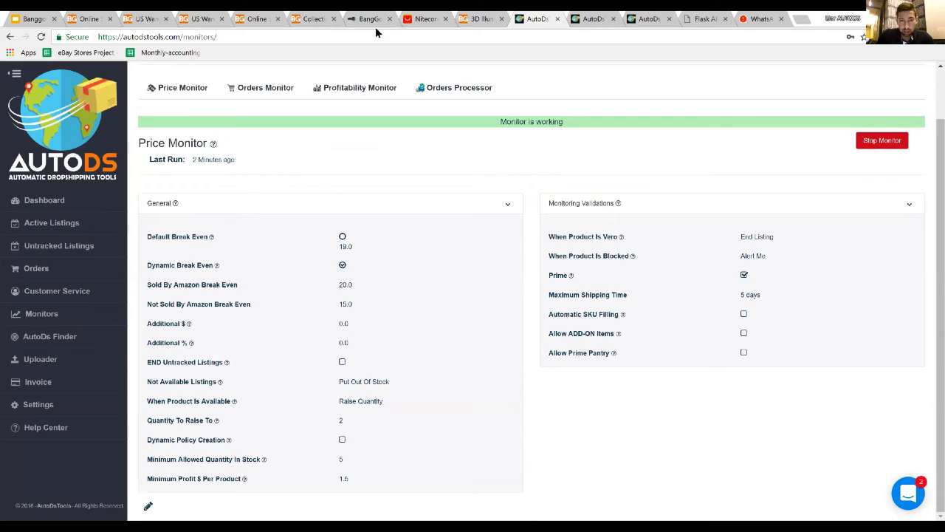
# - View the AutoDS Profitability Monitor's general settings, from the action for unprofitable listings to the minimum views
pyautogui.click(359, 87)
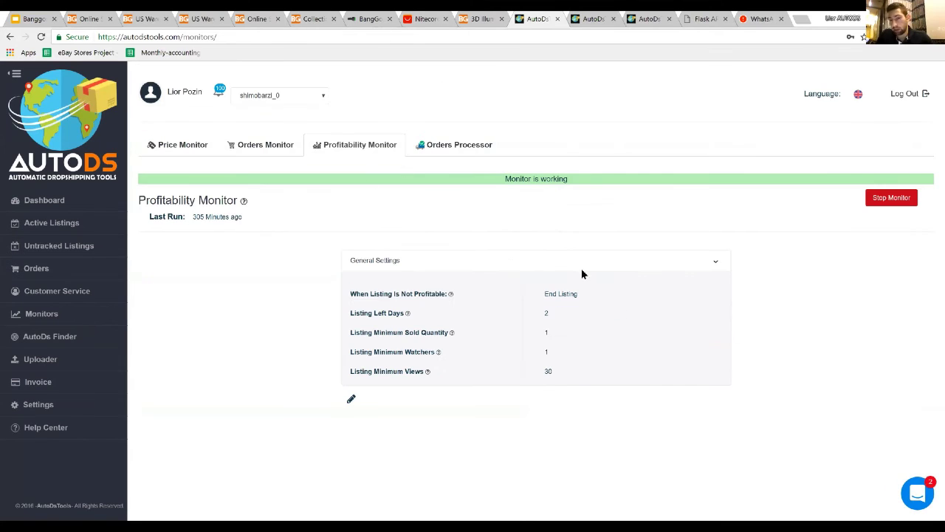
pyautogui.moveTo(577, 383); pyautogui.dragTo(413, 308)
pyautogui.click(604, 374)
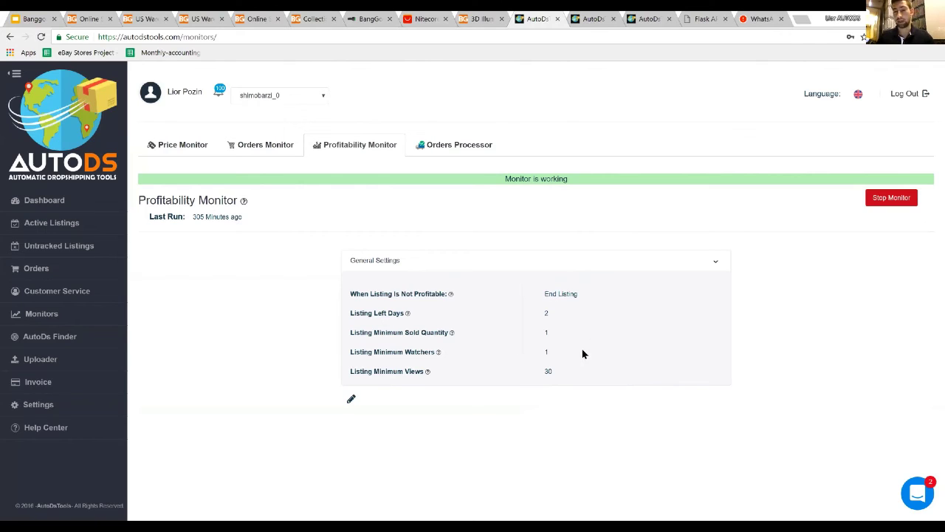
# - Examine the Orders Monitor's settings for changing the price after a sale and dropping the price of unsold products
pyautogui.click(264, 145)
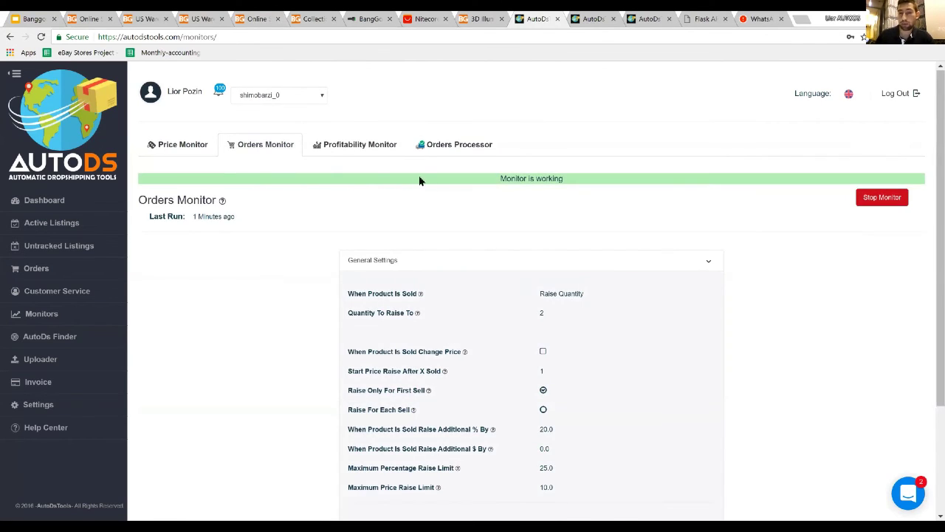
pyautogui.scroll(-2, 420, 181)
pyautogui.moveTo(359, 207); pyautogui.dragTo(443, 226)
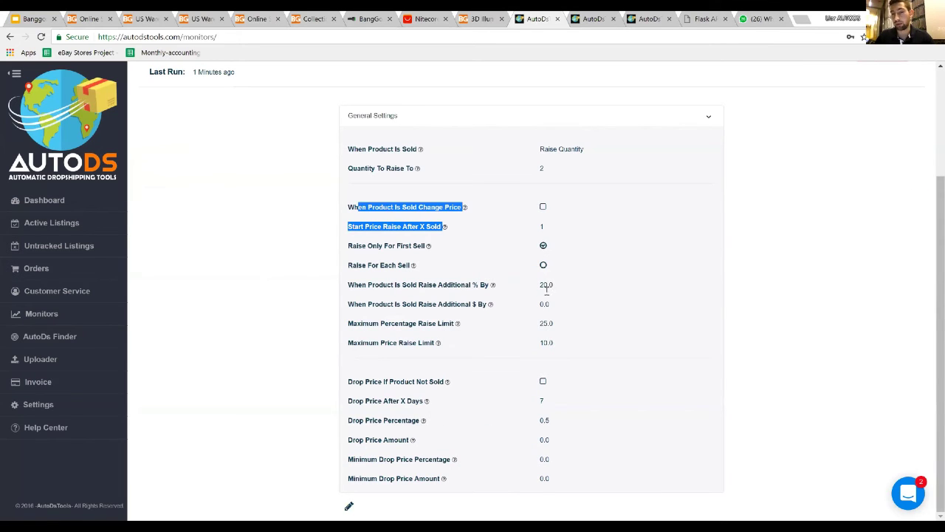
pyautogui.click(536, 261)
pyautogui.moveTo(545, 226); pyautogui.dragTo(534, 231)
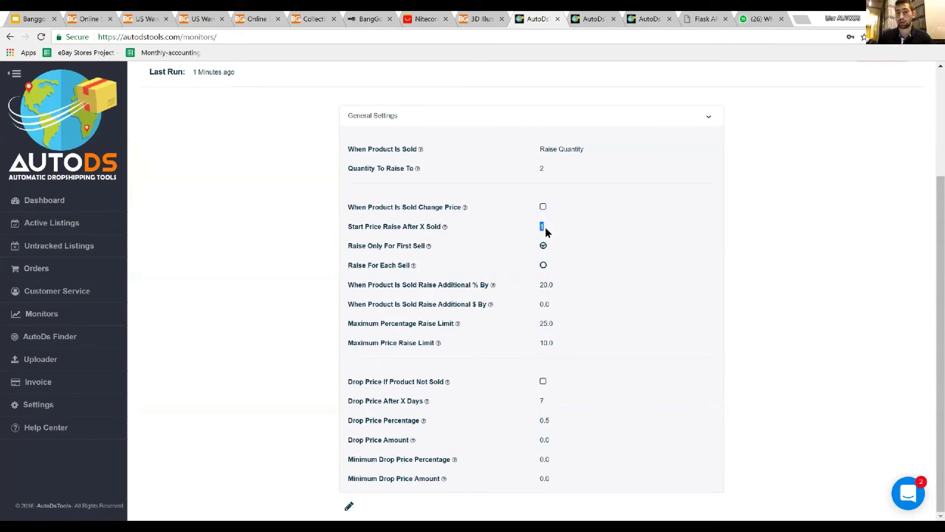
pyautogui.click(545, 231)
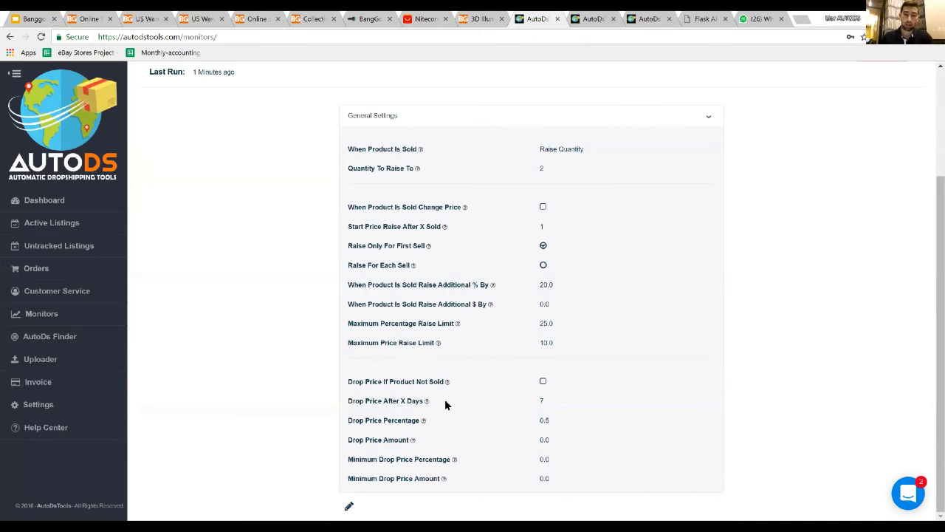
pyautogui.doubleClick(392, 382)
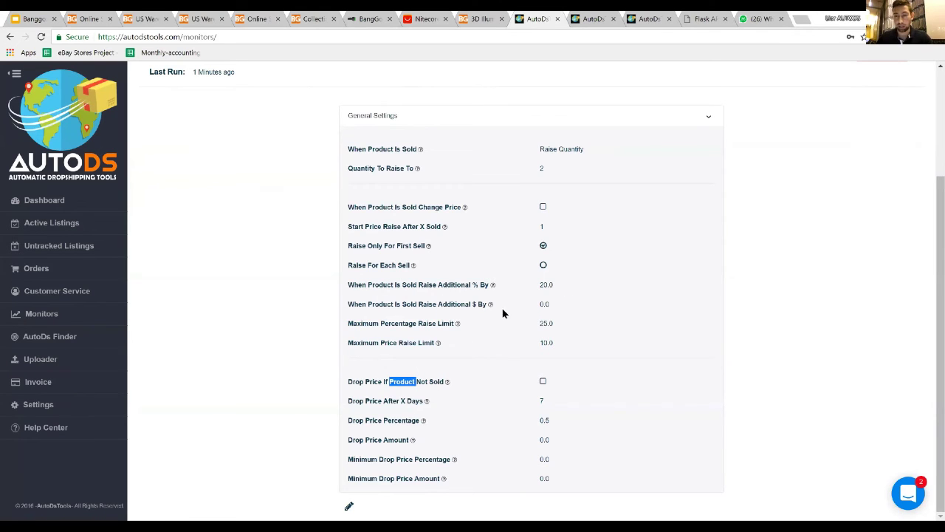
pyautogui.scroll(3, 438, 248)
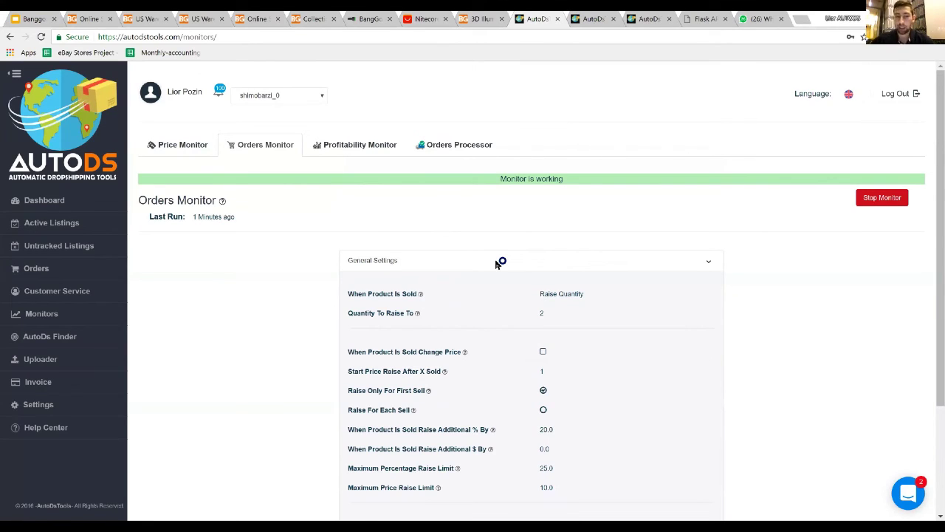
# - Look through the listing templates available in the AutoDS uploader and leave the template selection unchanged
pyautogui.click(44, 361)
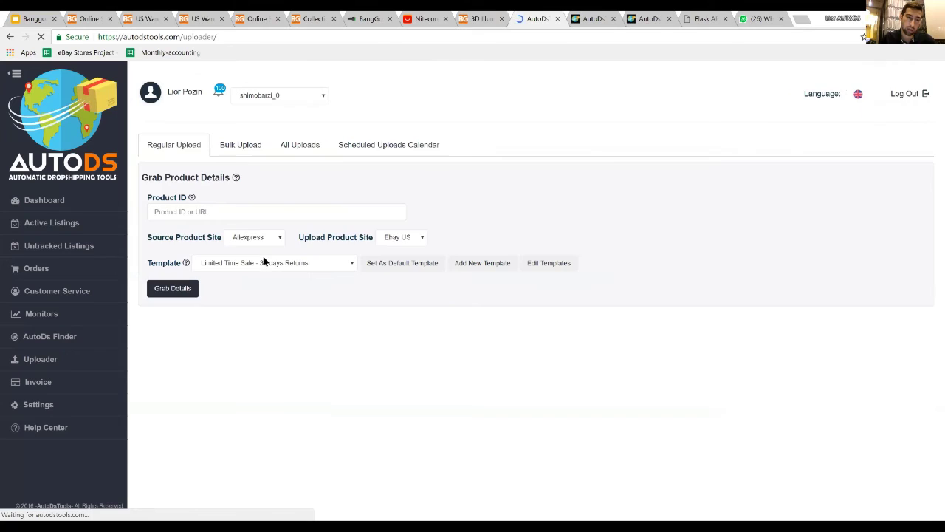
pyautogui.click(277, 264)
pyautogui.scroll(-1, 296, 324)
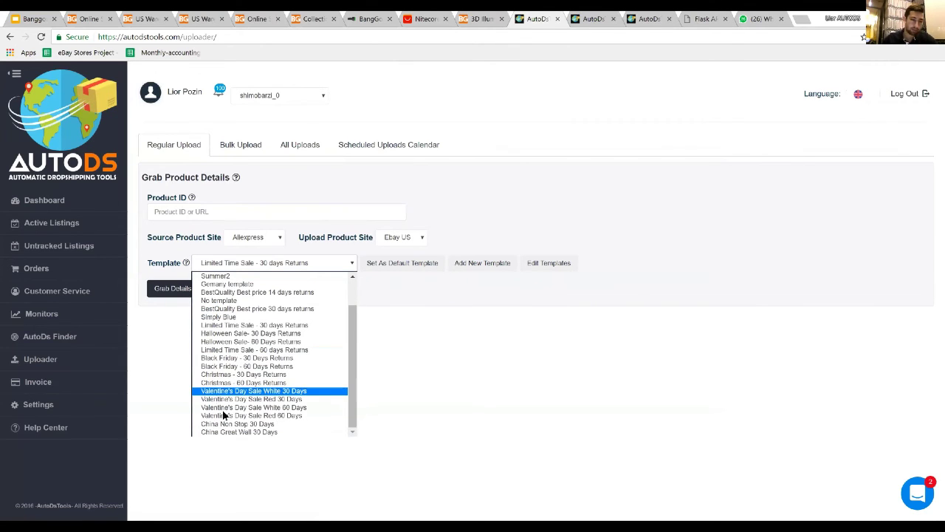
pyautogui.scroll(1, 267, 357)
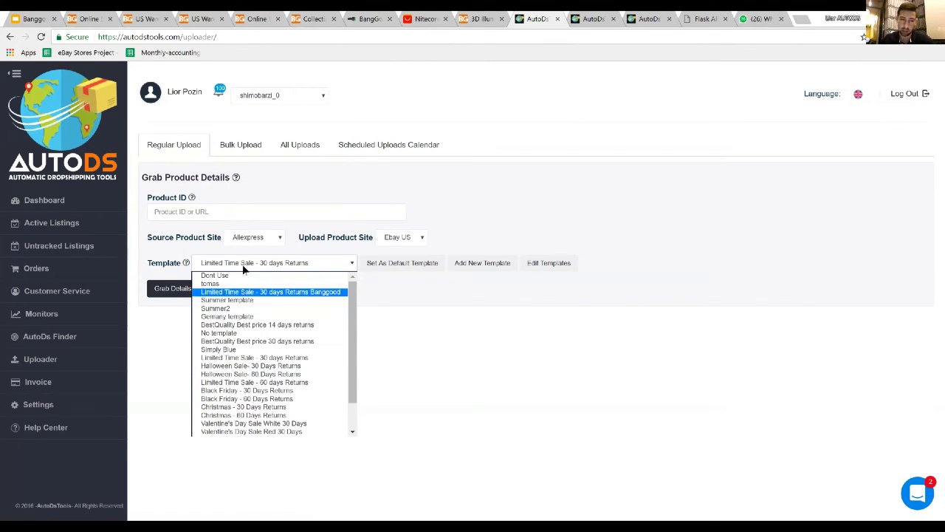
pyautogui.click(361, 356)
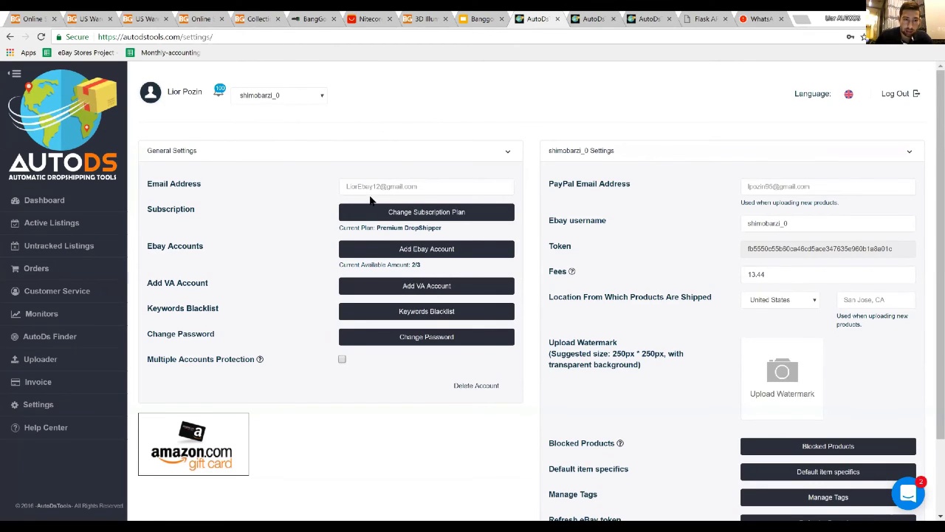
# - Compare the AutoDS subscription prices for 100 and 200 listings without Auto-Order, and show the plan with Auto-Order
pyautogui.click(373, 211)
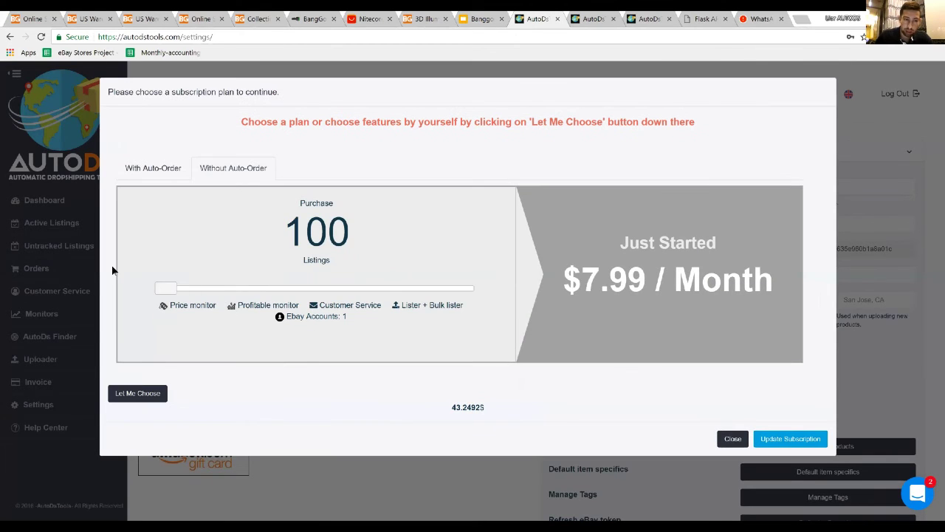
pyautogui.doubleClick(605, 275)
pyautogui.tripleClick(606, 275)
pyautogui.doubleClick(605, 276)
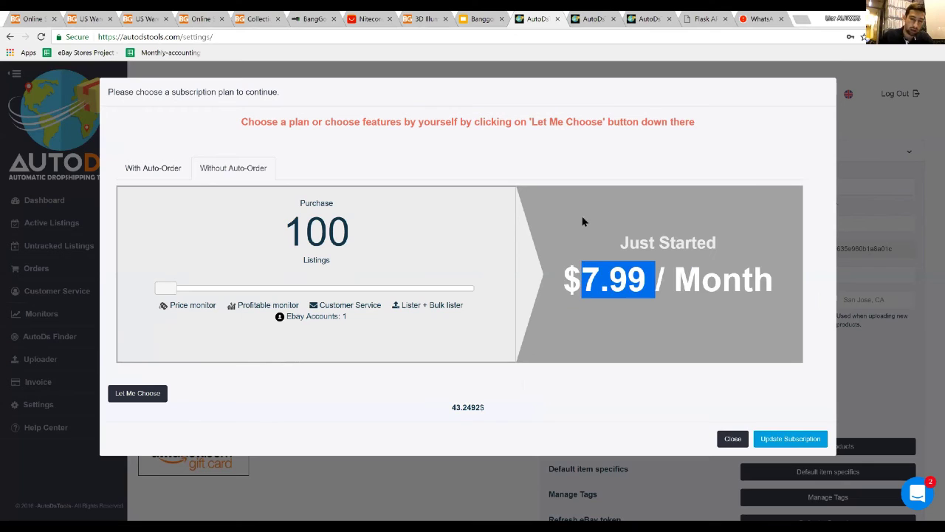
pyautogui.click(132, 268)
pyautogui.moveTo(160, 291); pyautogui.dragTo(255, 286)
pyautogui.tripleClick(589, 277)
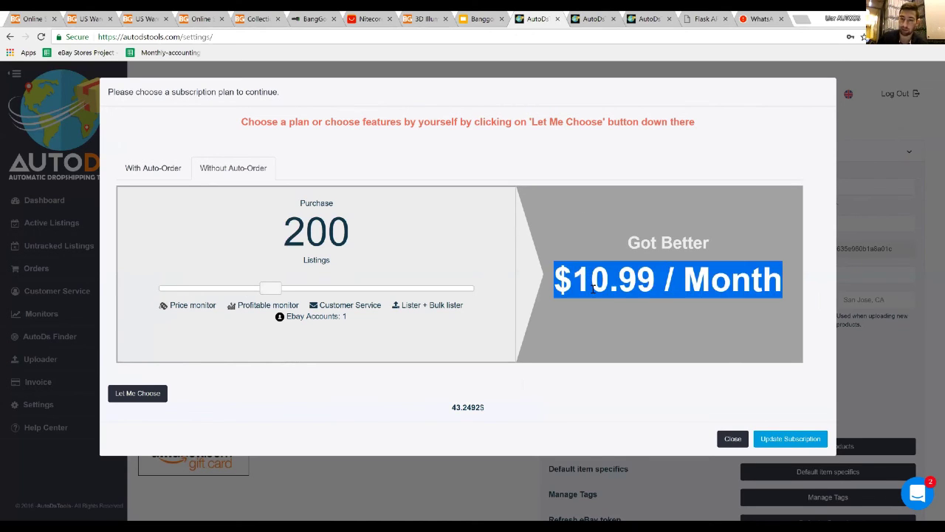
pyautogui.click(597, 308)
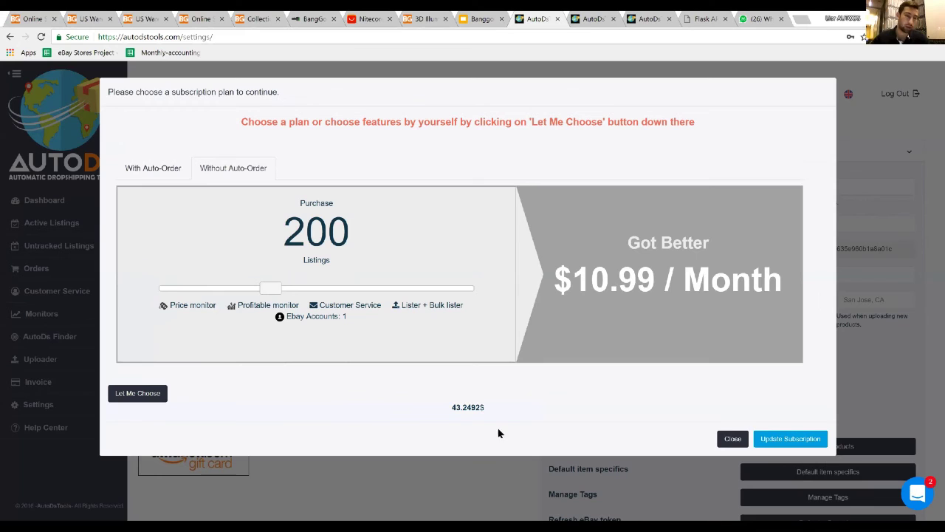
pyautogui.click(155, 168)
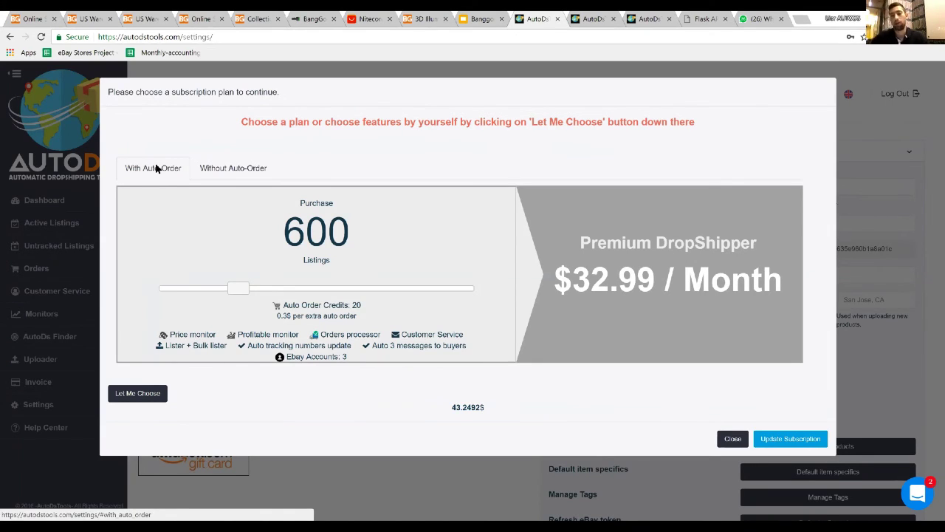
# - Show the support chat's start page beside the plan without Auto-Order, and switch to the Banggood home page
pyautogui.click(917, 495)
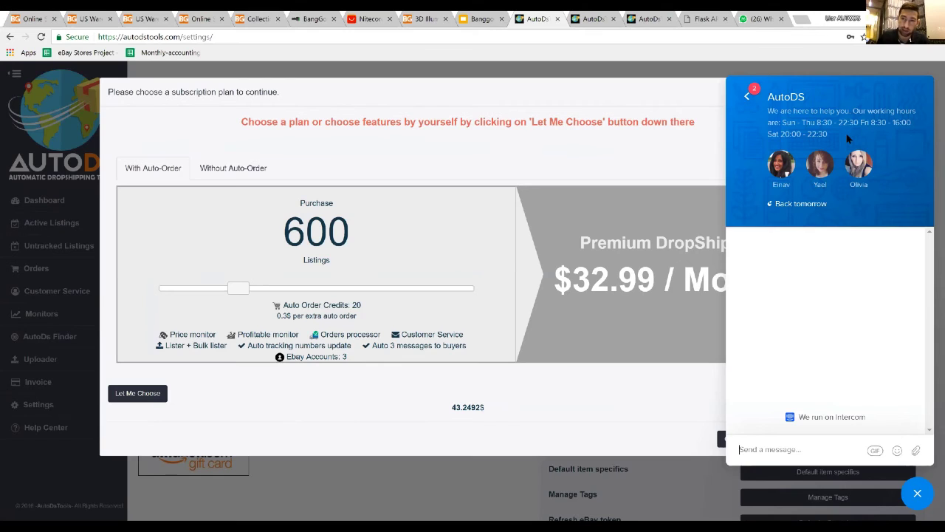
pyautogui.click(747, 96)
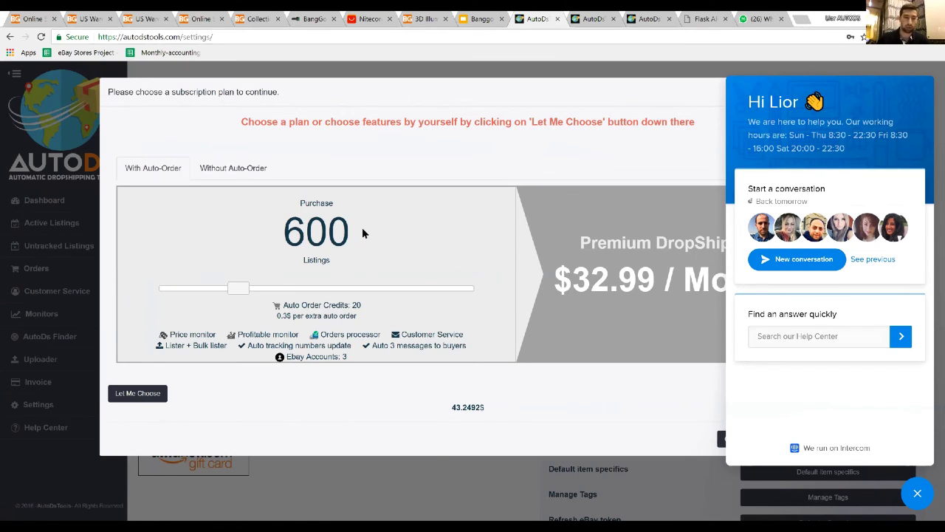
pyautogui.click(217, 173)
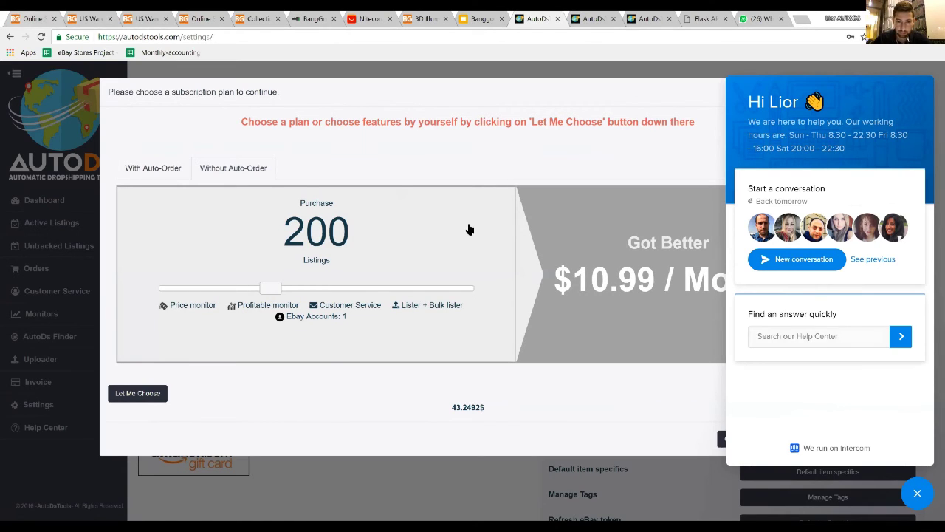
pyautogui.hotkey('ctrl', '1')
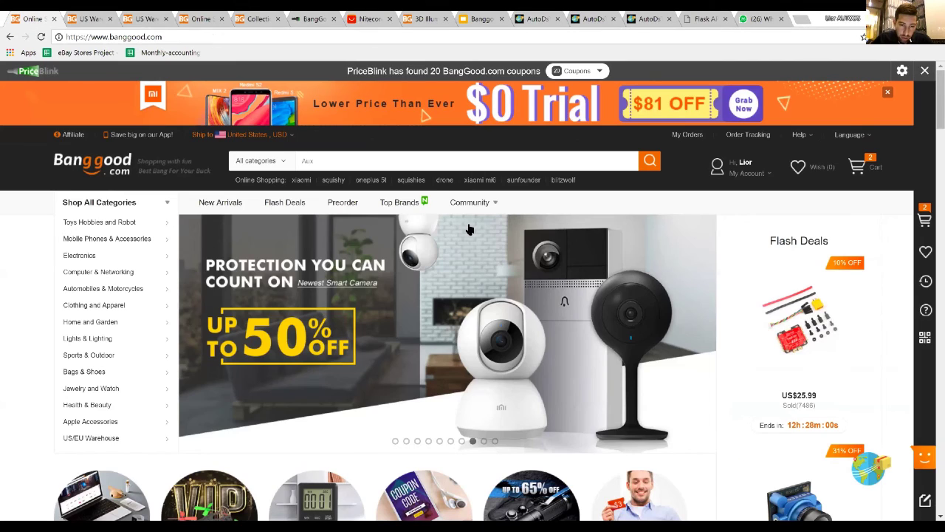
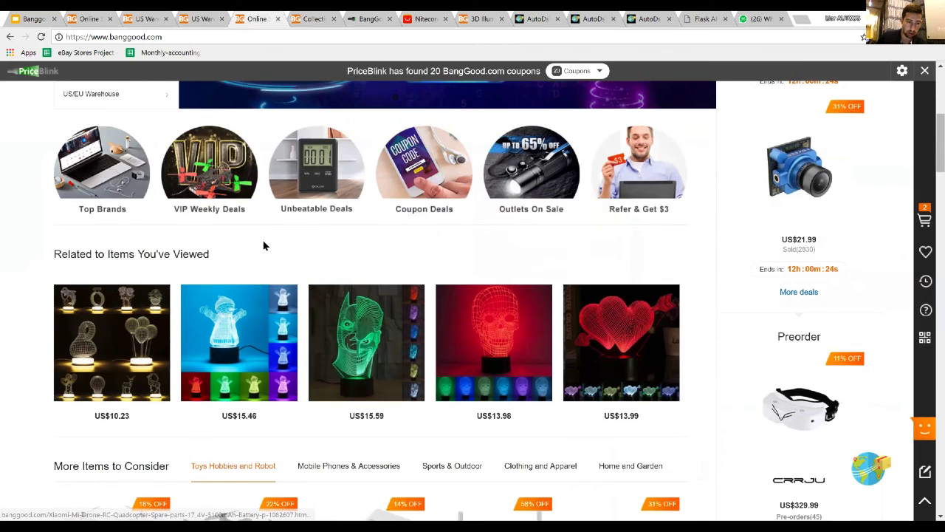
# - Open the 3D Xmas Snowman Night Light from the related items on the Banggood home page and show its shipping information
pyautogui.scroll(2, 251, 192)
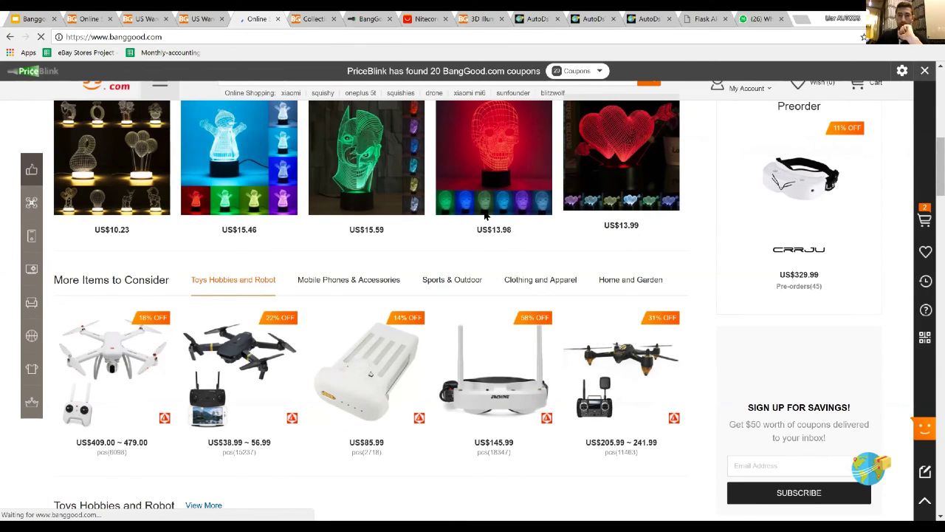
pyautogui.scroll(-1, 484, 210)
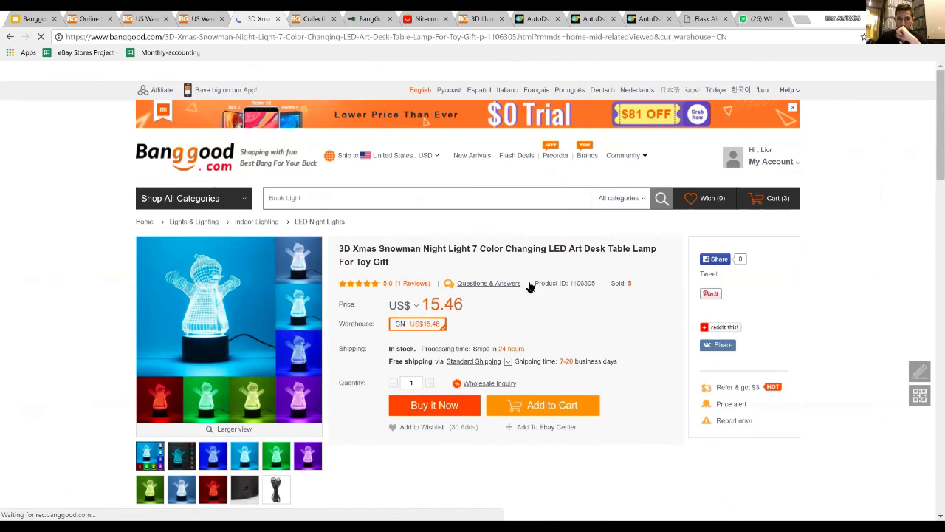
pyautogui.scroll(-2, 492, 238)
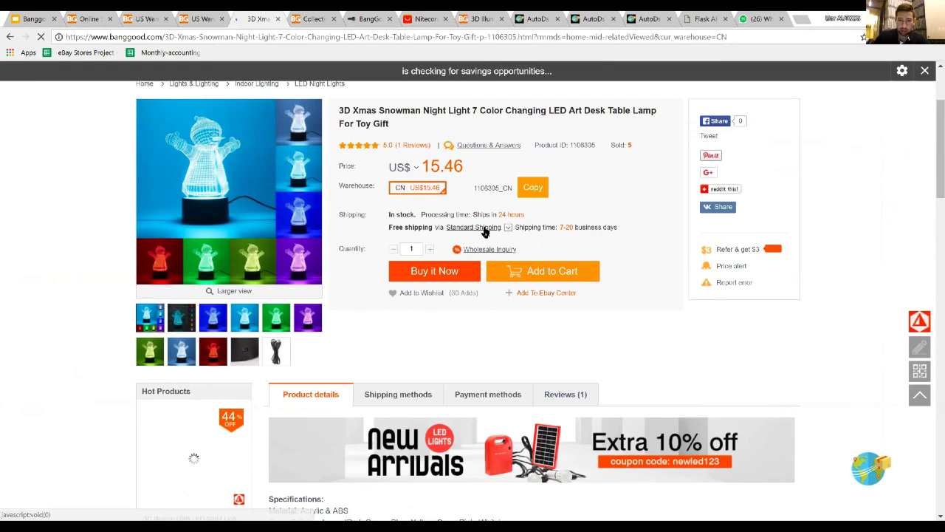
# - Choose Air Parcel Register as the snowman night light's shipping method to the United States and close the shipping options
pyautogui.click(483, 229)
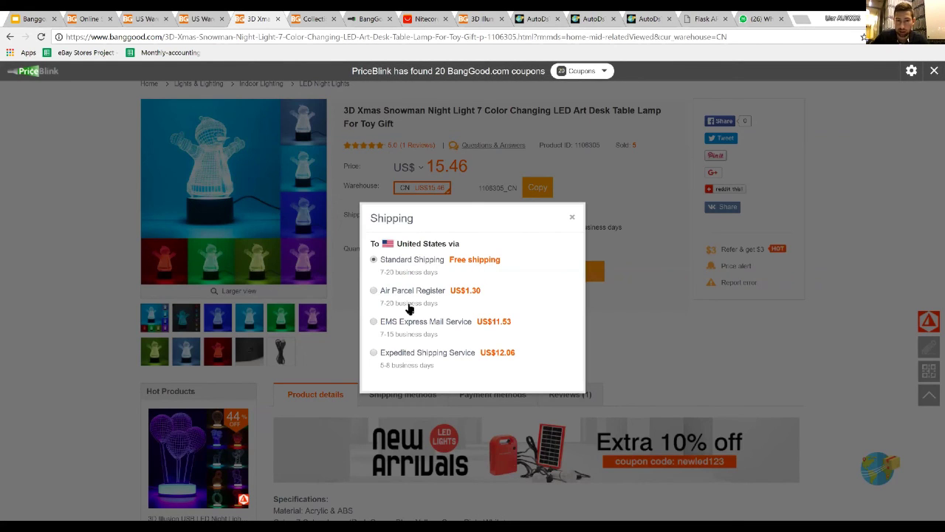
pyautogui.click(408, 281)
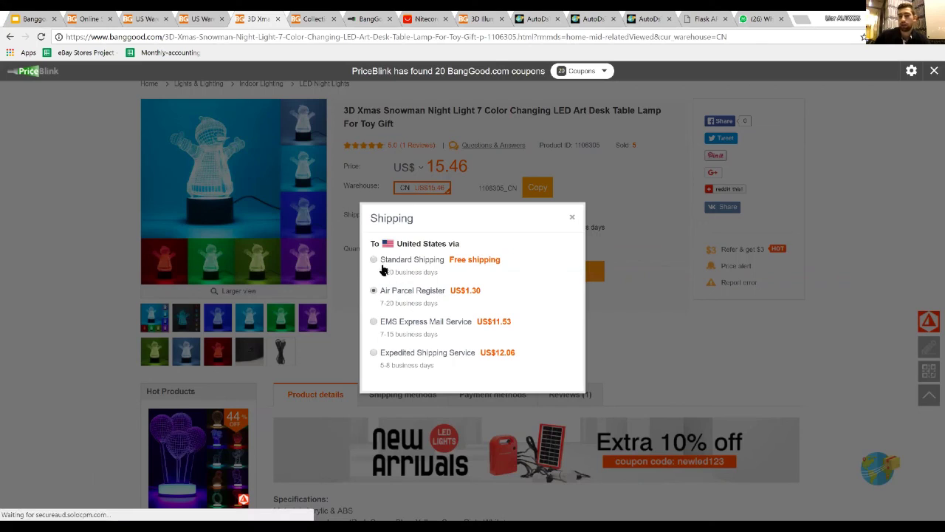
pyautogui.moveTo(406, 304); pyautogui.dragTo(412, 302)
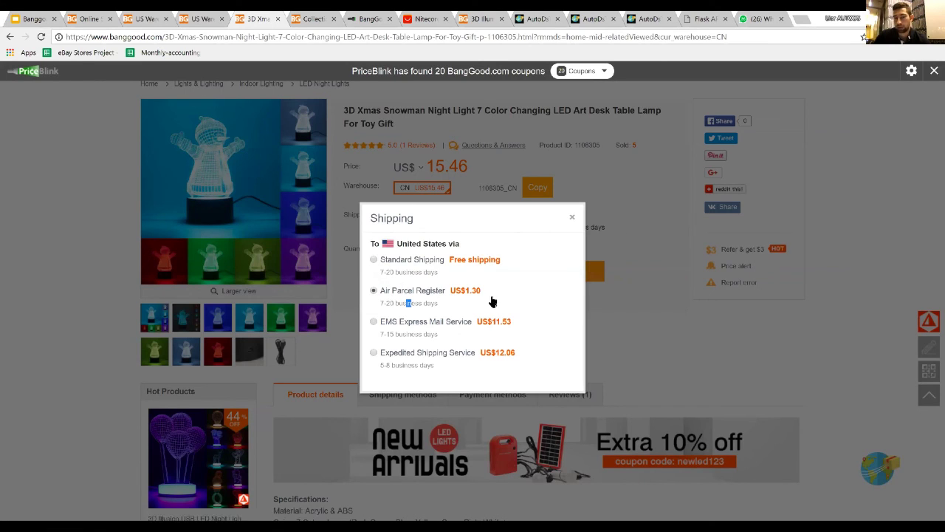
pyautogui.doubleClick(415, 291)
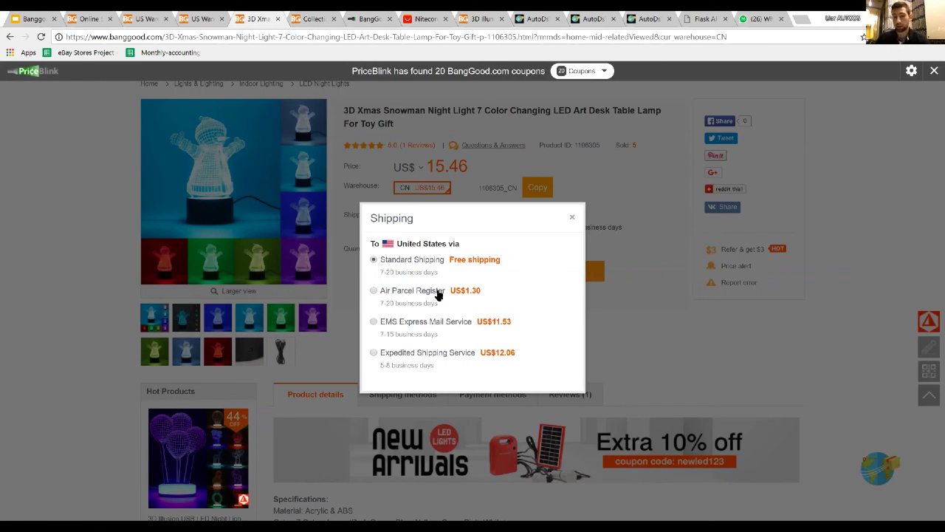
pyautogui.click(438, 293)
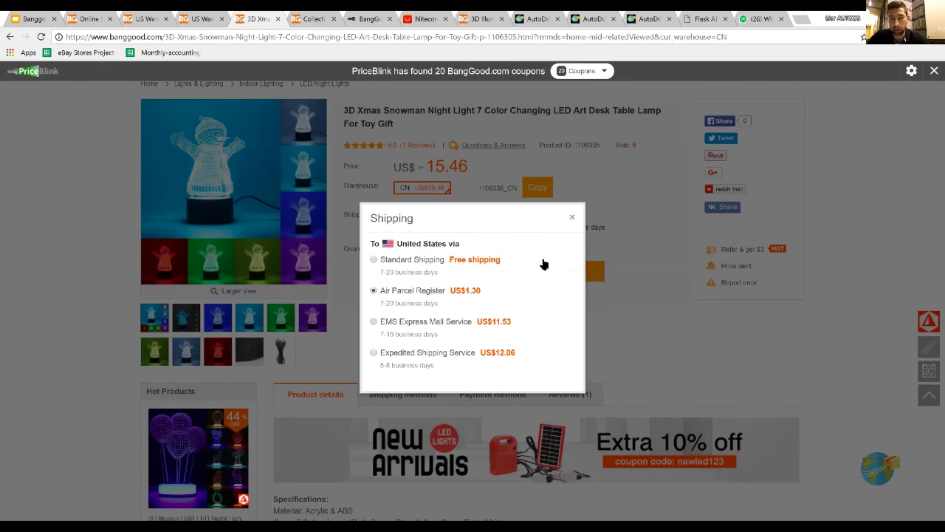
pyautogui.click(572, 217)
pyautogui.scroll(-3, 87, 206)
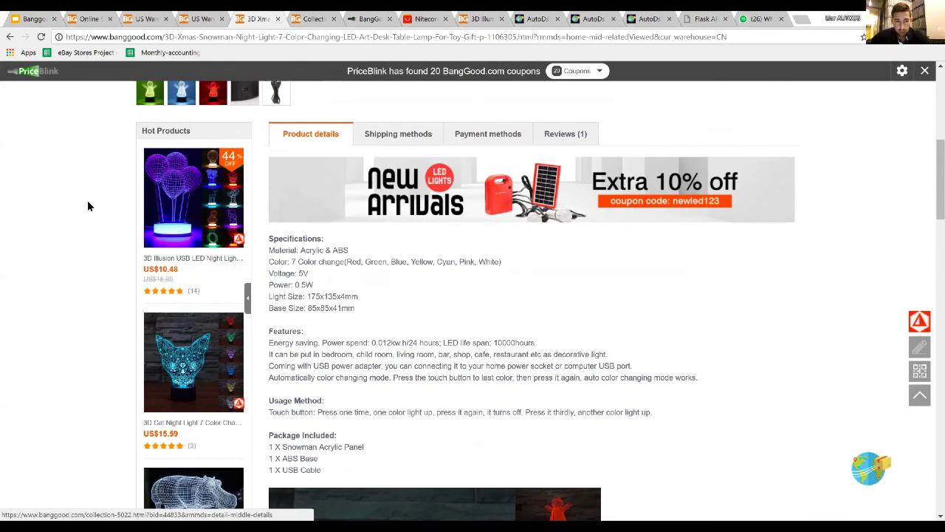
# - Return to the Banggood home page and open its US Warehouse store
pyautogui.scroll(3, 188, 158)
pyautogui.click(190, 157)
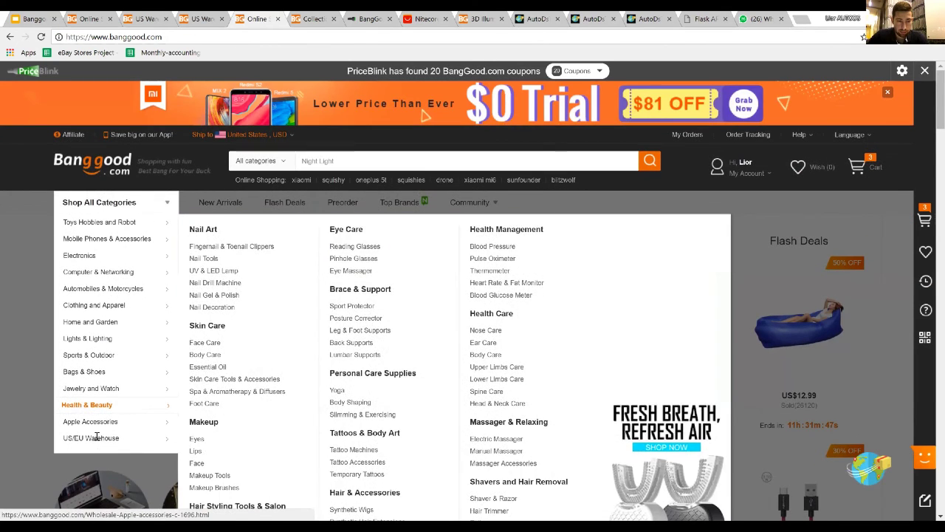
pyautogui.moveTo(198, 425)
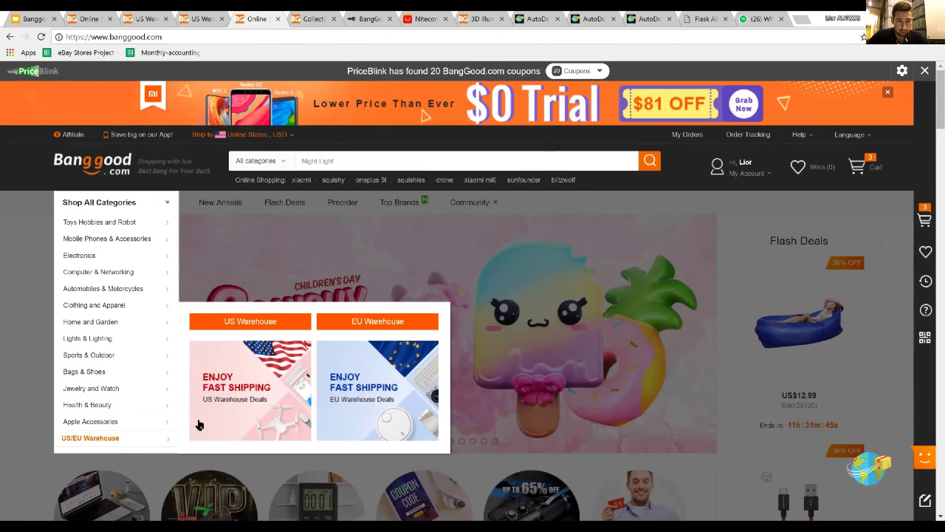
pyautogui.click(260, 322)
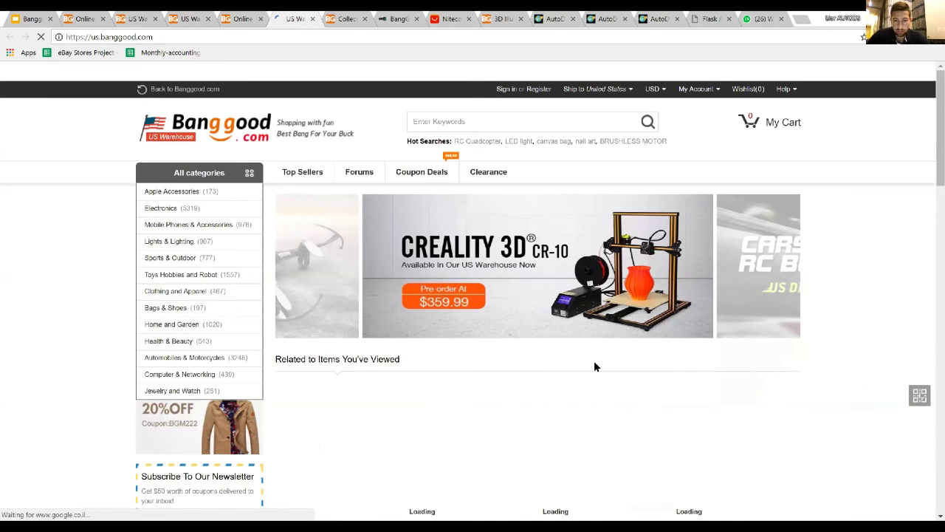
# - Open the Original Xiaomi MiJIA LED motion sensor night light from the related items in the US Warehouse
pyautogui.scroll(-2, 444, 316)
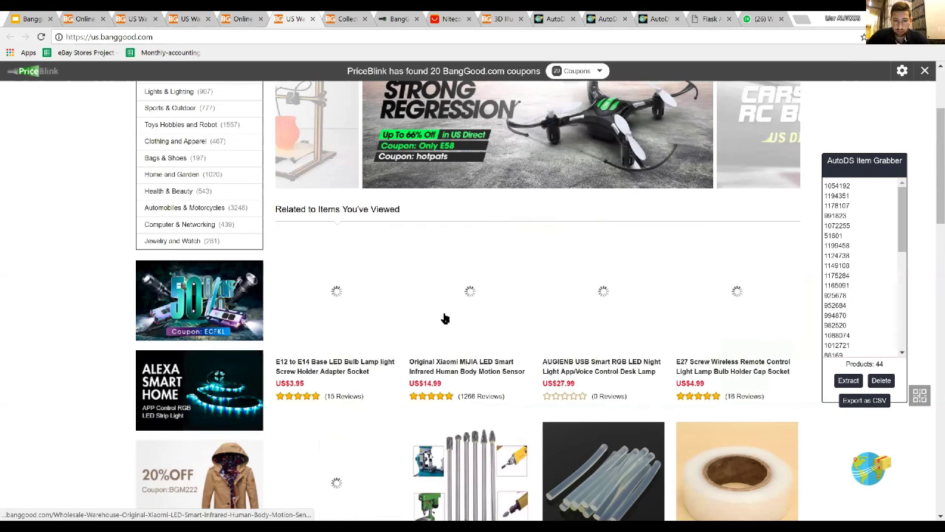
pyautogui.scroll(-1, 448, 298)
pyautogui.scroll(-1, 464, 252)
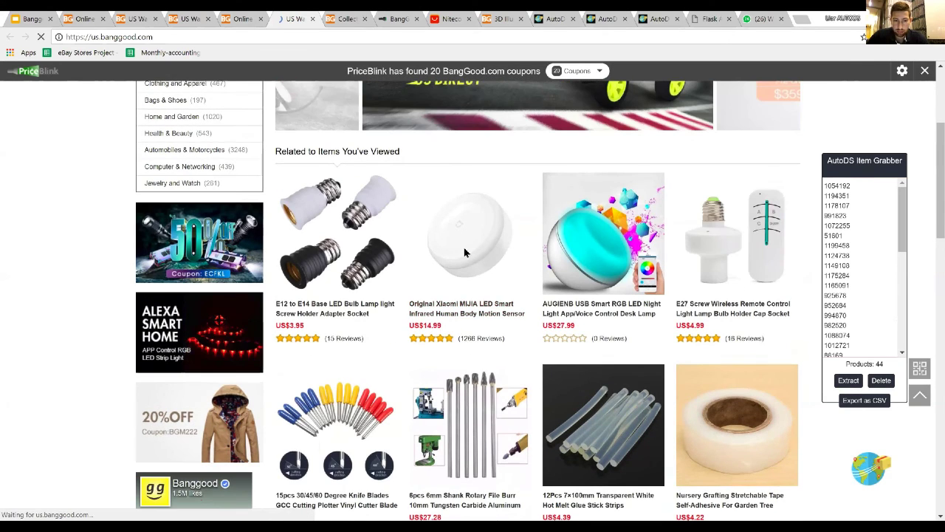
pyautogui.click(528, 279)
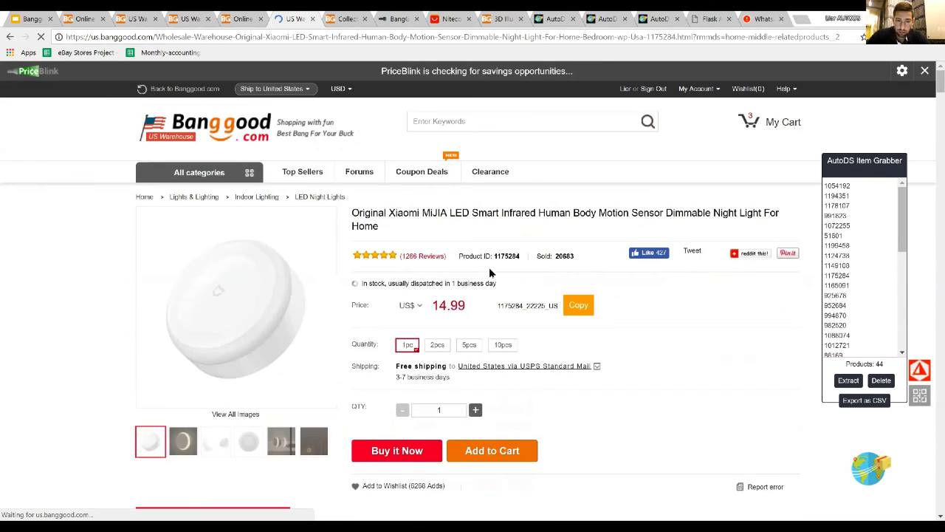
# - Choose USPS First Class as the Xiaomi night light's shipping method to the United States and close the shipping options
pyautogui.scroll(-3, 473, 243)
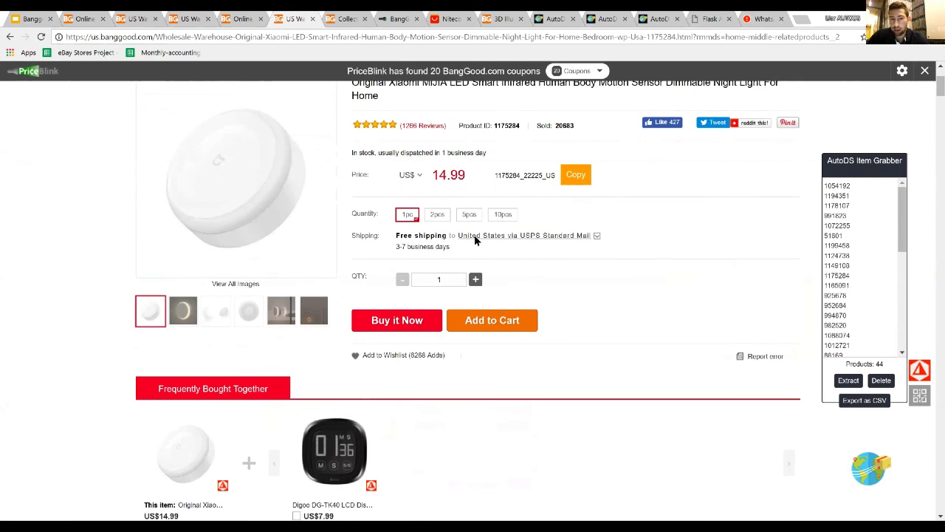
pyautogui.click(476, 236)
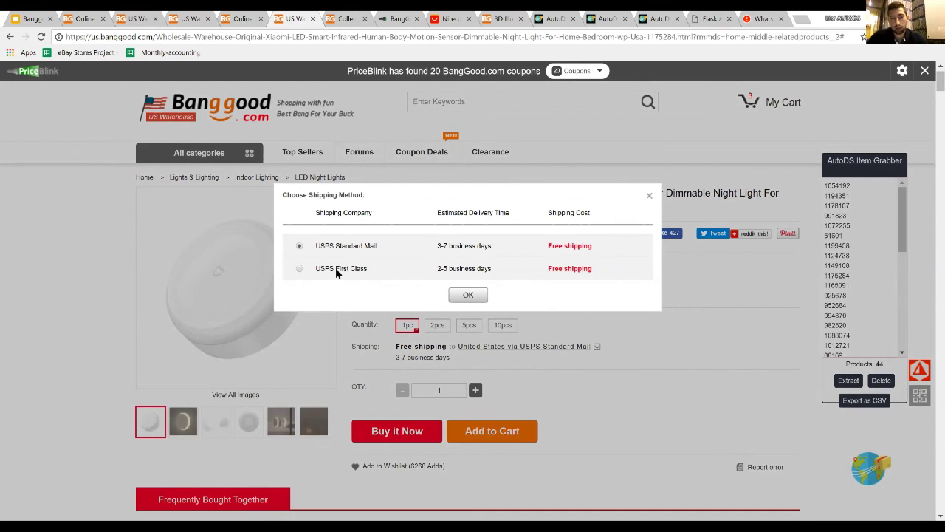
pyautogui.click(335, 268)
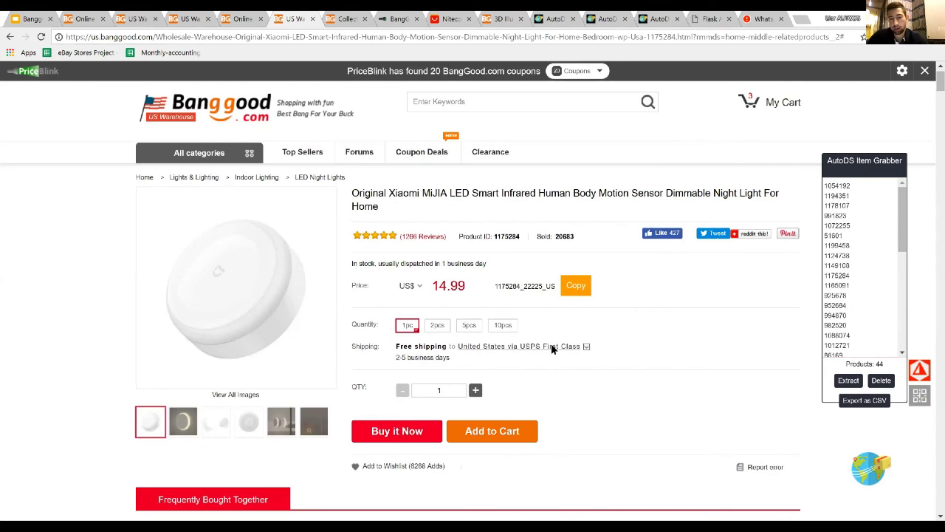
pyautogui.click(552, 346)
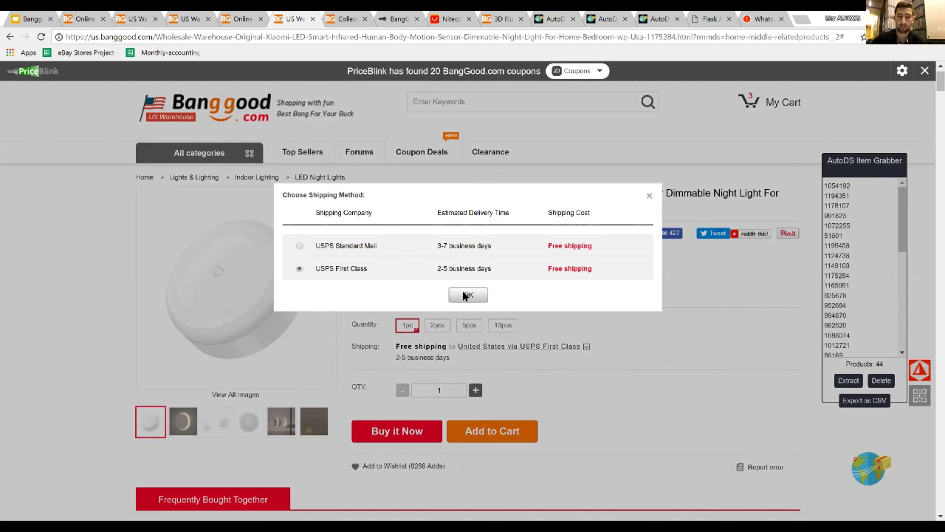
pyautogui.click(453, 395)
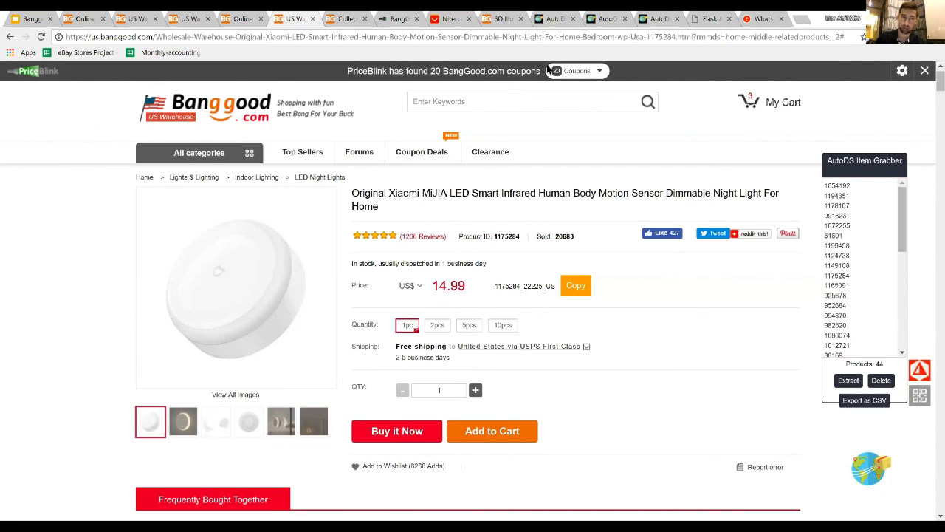
# - Switch to the AutoDS uploader with the Nitecore keychain light and show the properties of variation 952684_29025_CN
pyautogui.click(651, 22)
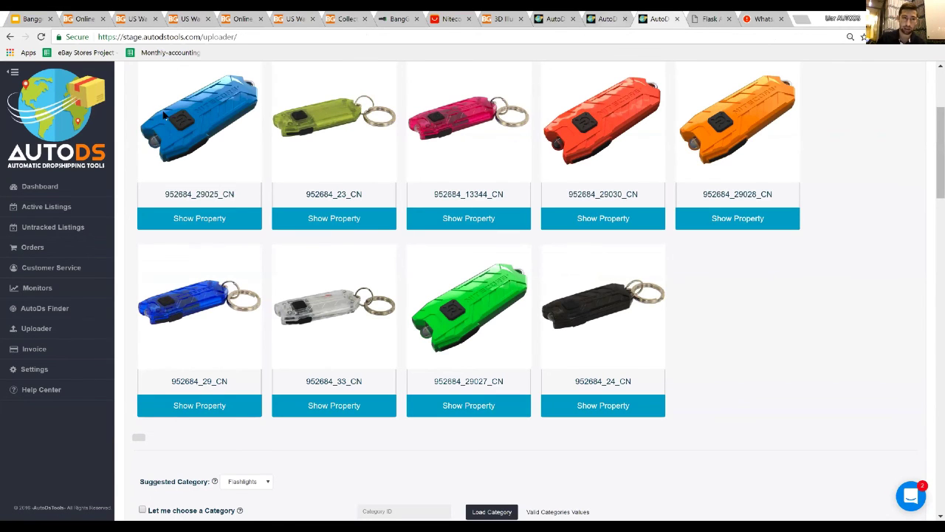
pyautogui.scroll(3, 567, 231)
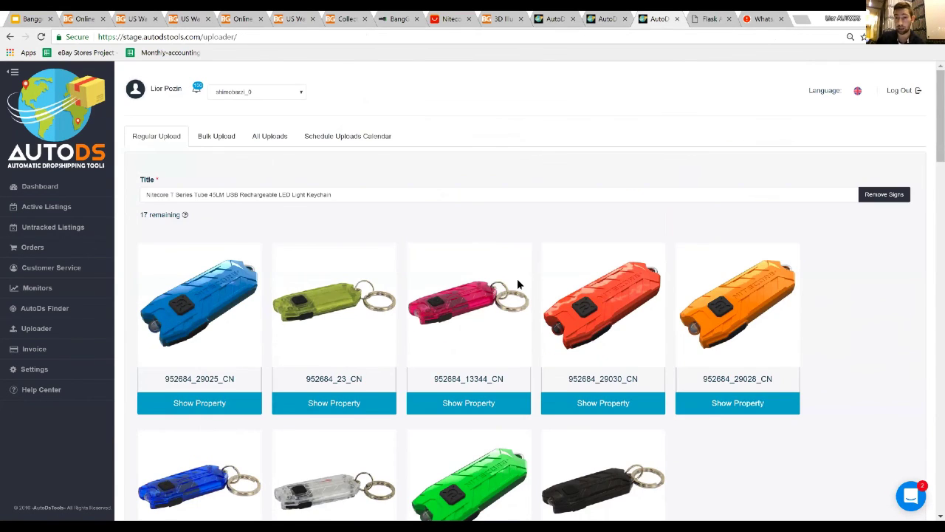
pyautogui.scroll(-2, 569, 289)
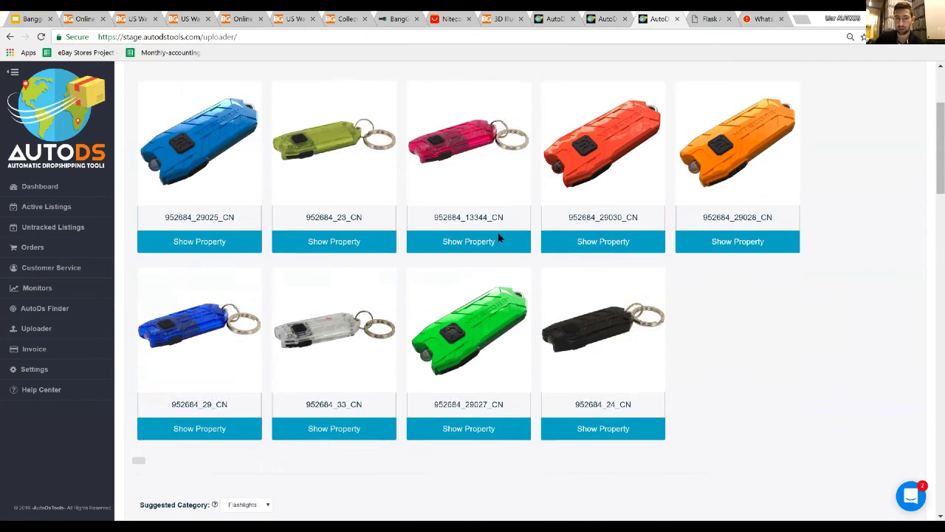
pyautogui.scroll(1, 251, 295)
pyautogui.click(235, 310)
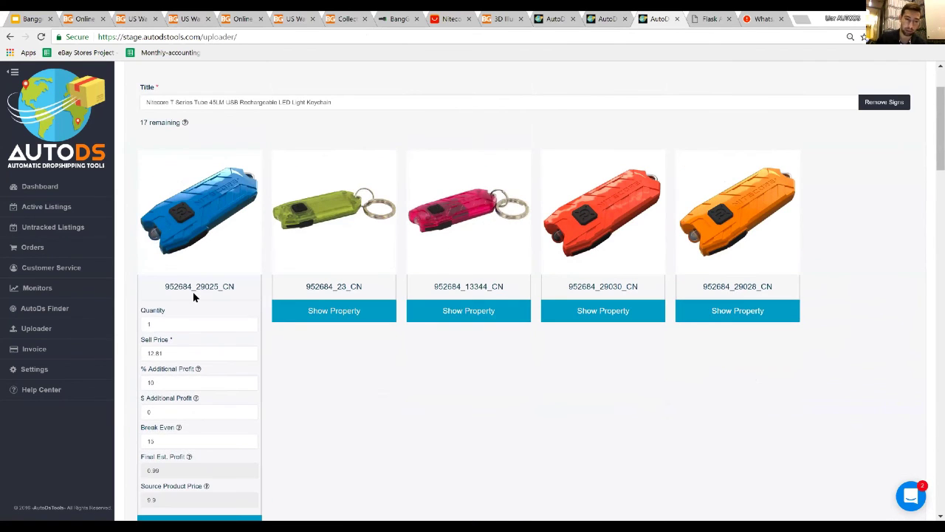
pyautogui.scroll(-3, 344, 178)
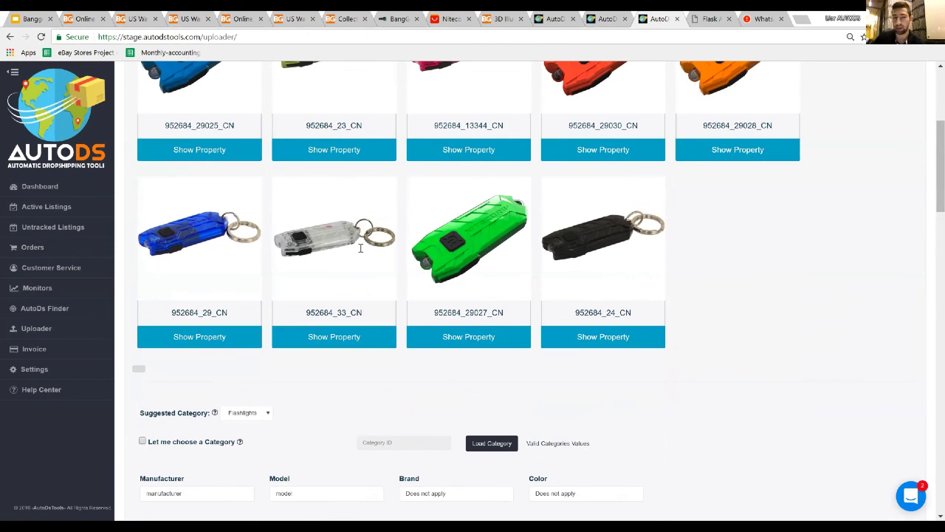
# - Show and hide the properties of variations 952684_23_CN and 952684_13344_CN
pyautogui.scroll(2, 376, 275)
pyautogui.click(350, 242)
pyautogui.click(352, 454)
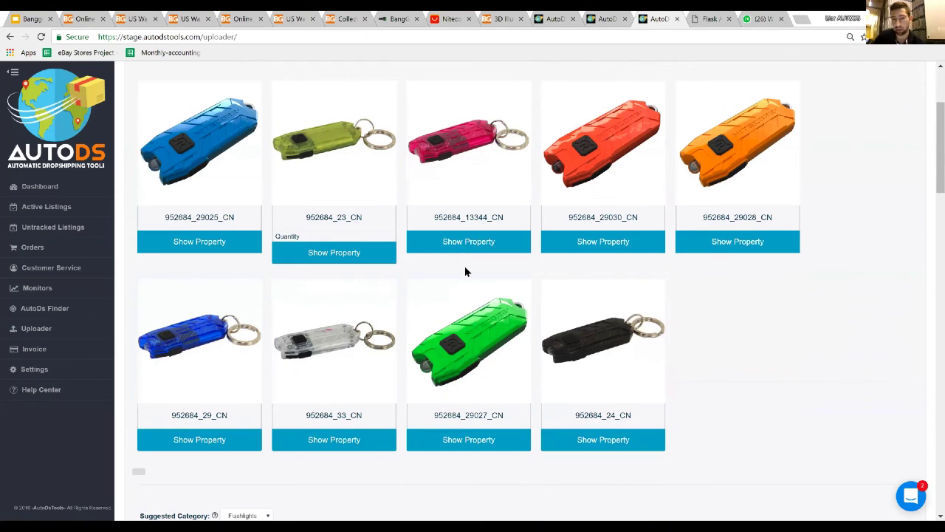
pyautogui.click(466, 243)
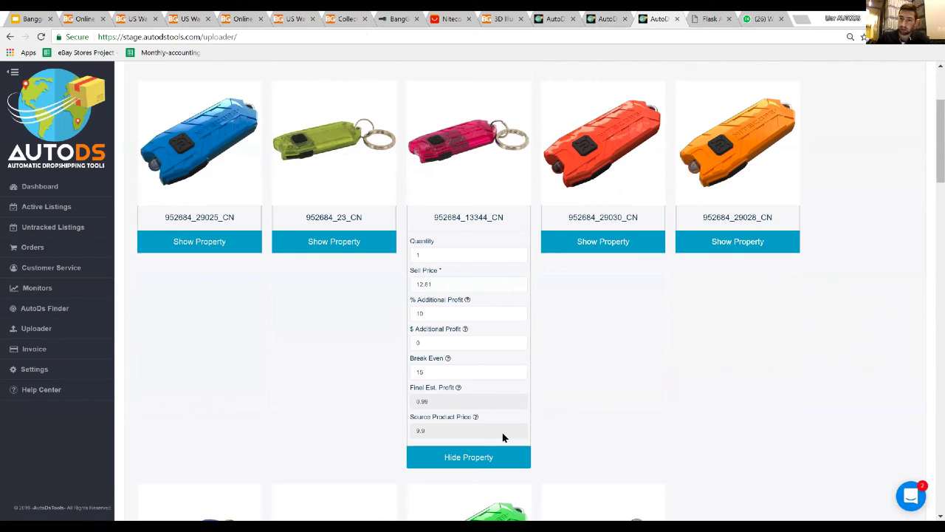
pyautogui.click(502, 450)
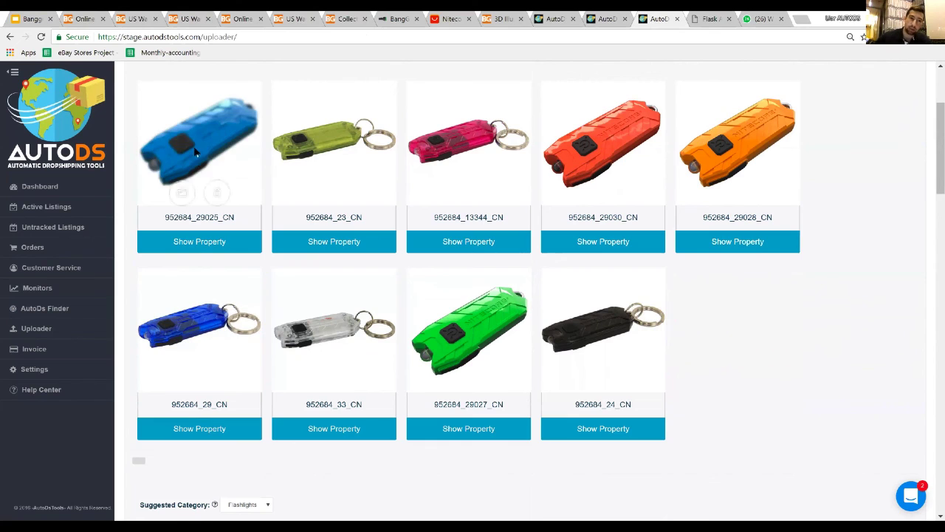
# - Show the image replacement dialog of the blue 952684_29025_CN variation, and view the properties of variation 952684_23_CN again
pyautogui.moveTo(196, 151)
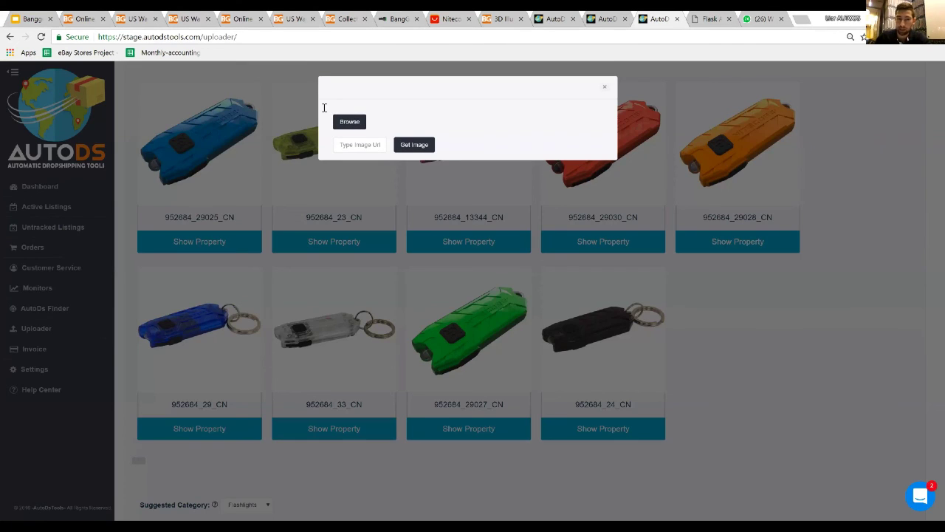
pyautogui.click(357, 238)
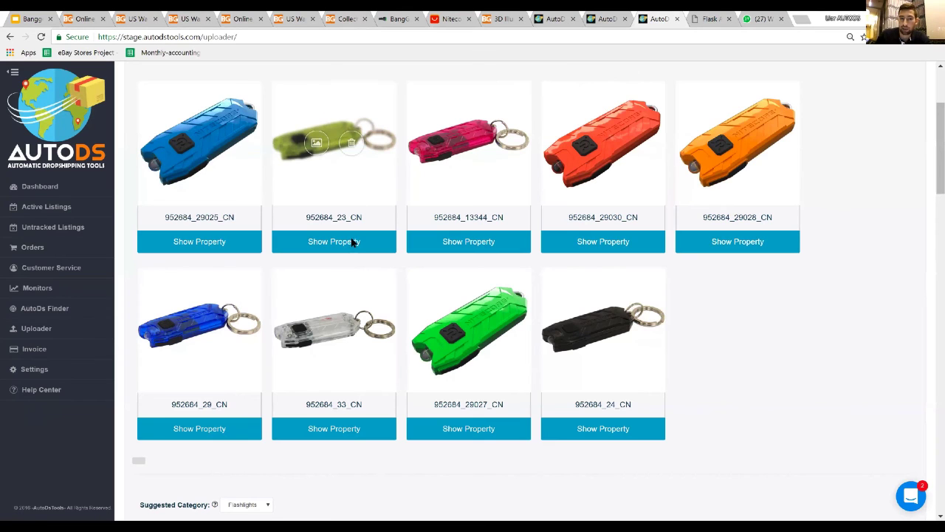
pyautogui.click(352, 243)
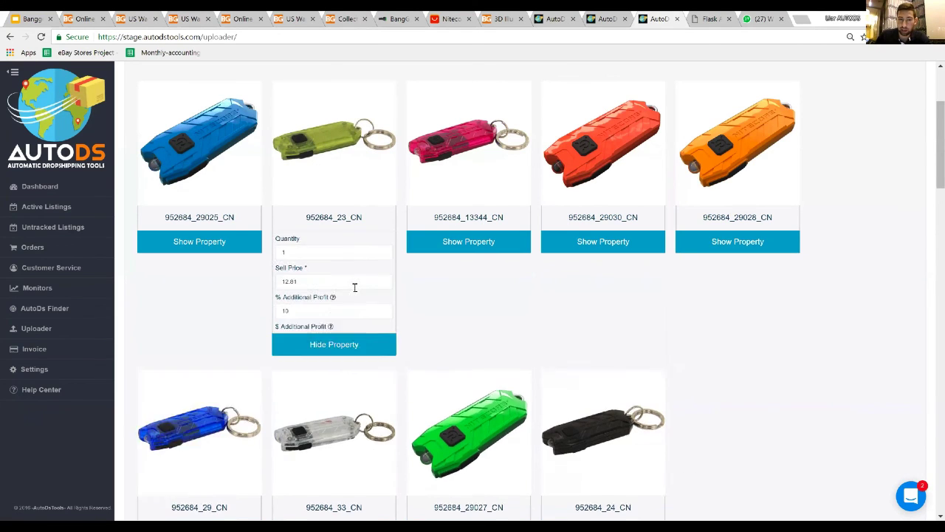
pyautogui.scroll(-2, 341, 217)
pyautogui.scroll(1, 342, 218)
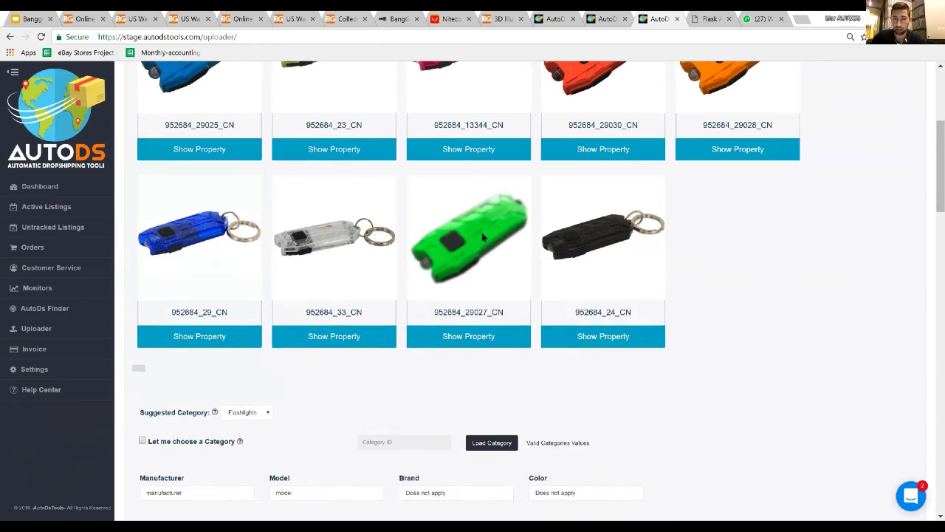
pyautogui.scroll(1, 487, 243)
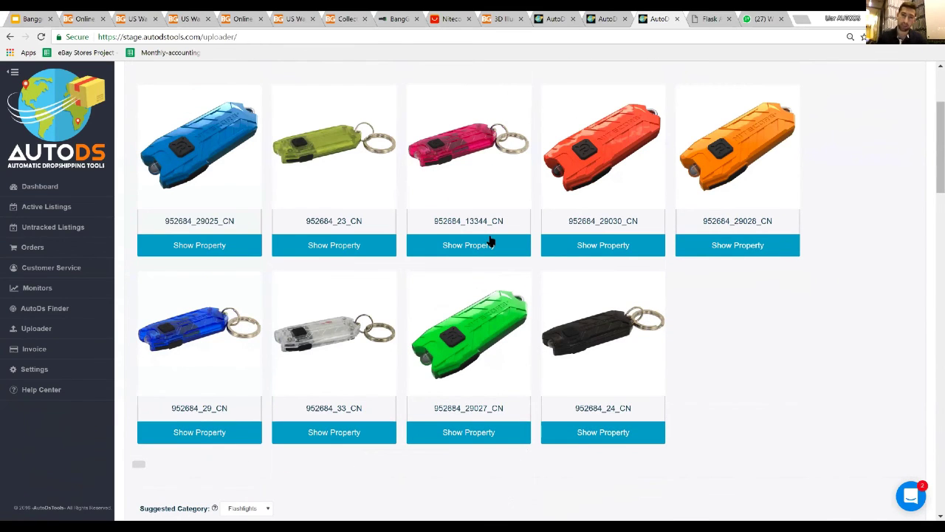
pyautogui.moveTo(454, 113)
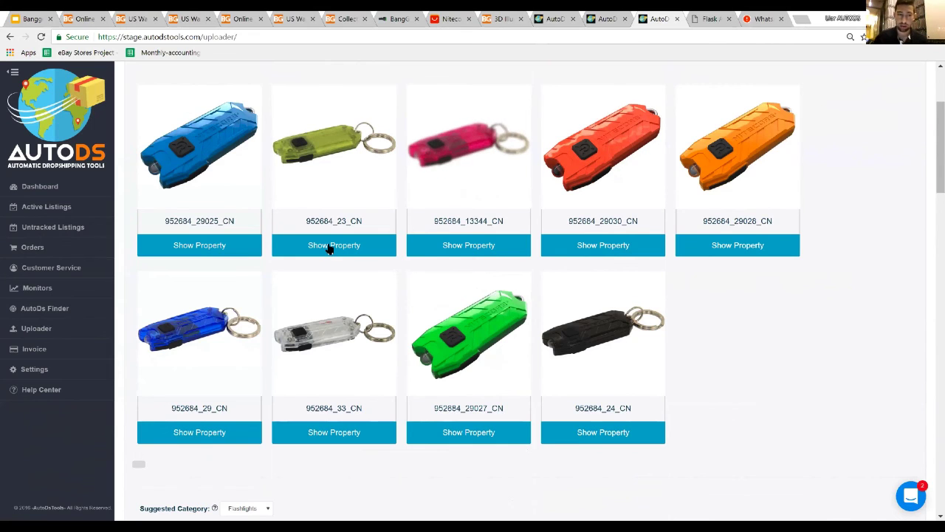
pyautogui.scroll(-1, 517, 295)
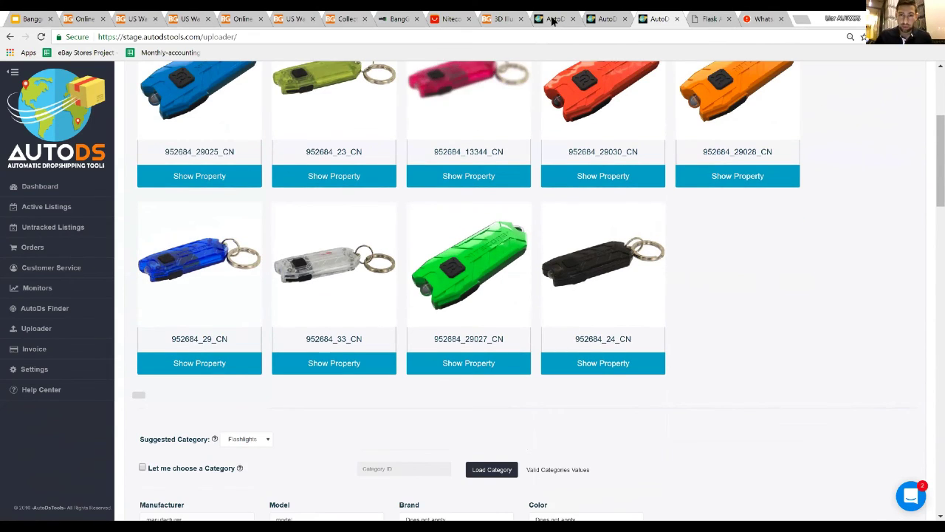
# - Open the uploader on the live AutoDS site and grab the details of product 952684 with BangGood as source site
pyautogui.scroll(3, 510, 86)
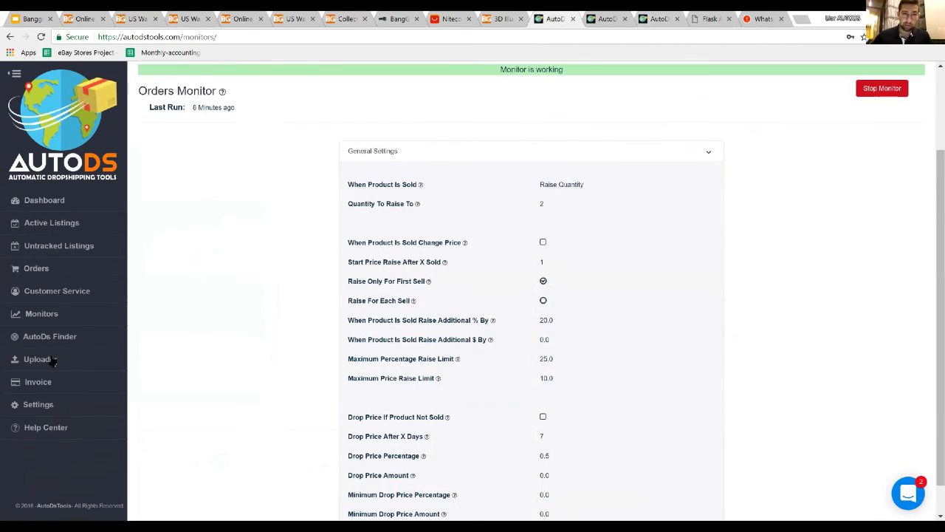
pyautogui.click(51, 360)
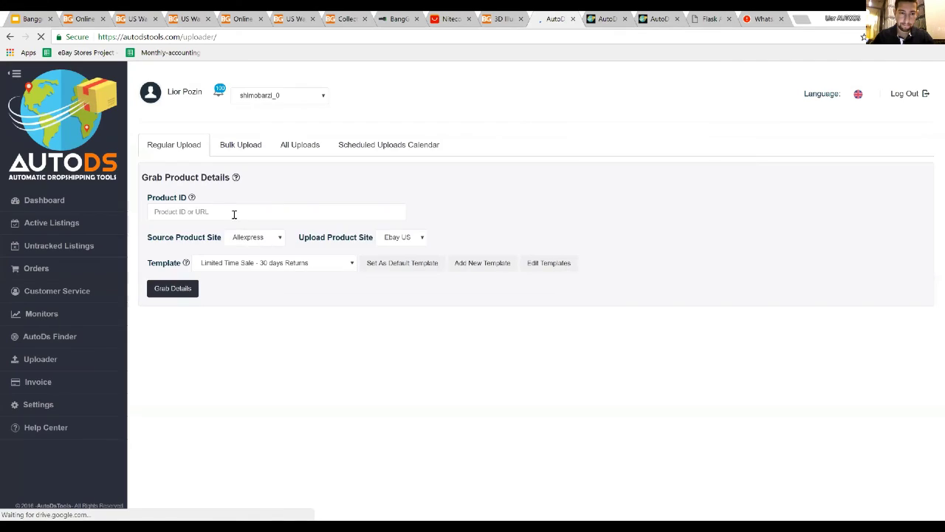
pyautogui.click(225, 215)
pyautogui.click(214, 226)
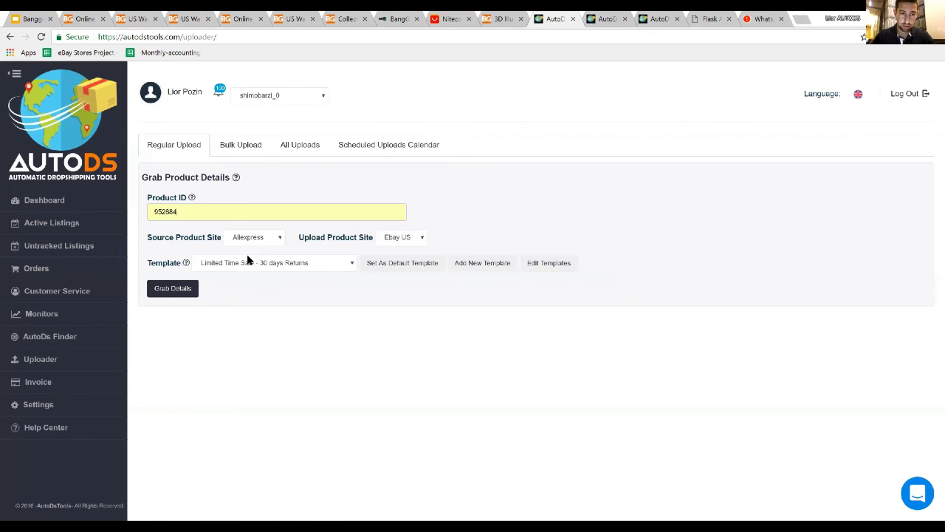
pyautogui.click(256, 237)
pyautogui.click(247, 284)
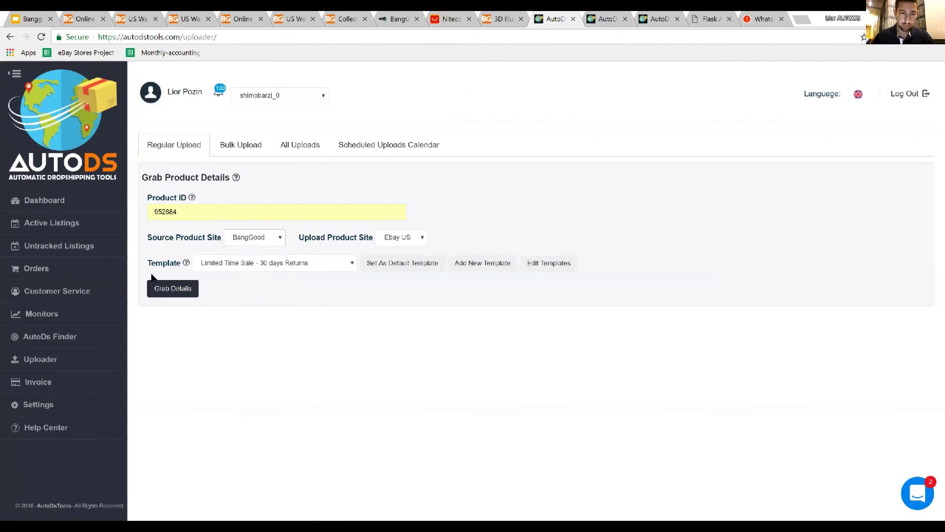
pyautogui.click(176, 288)
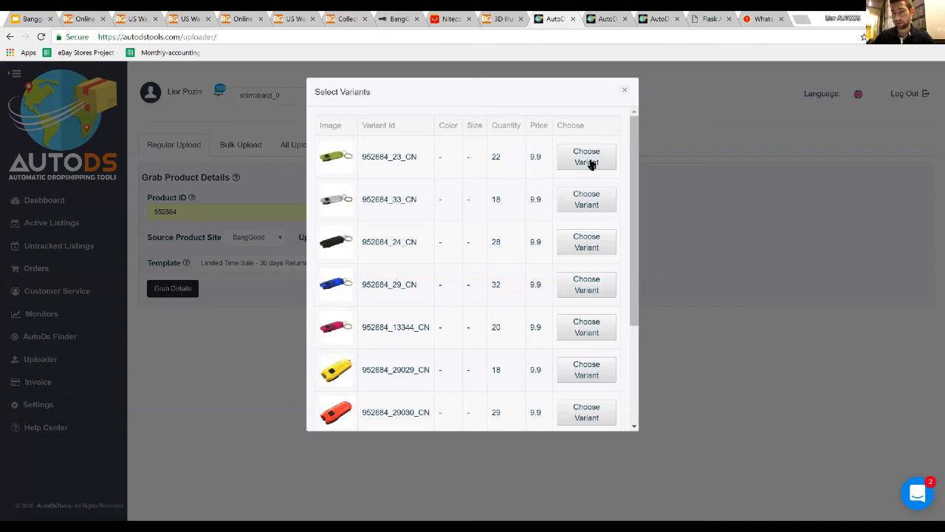
# - Look through the selectable variants of product 952684, close the list and switch to the Banggood presentation in Google Slides
pyautogui.scroll(-3, 496, 190)
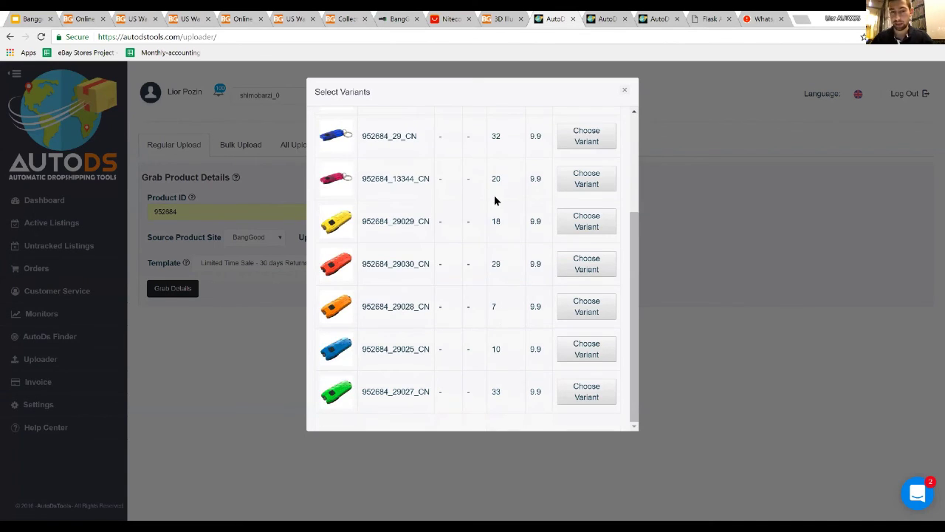
pyautogui.scroll(3, 470, 218)
pyautogui.scroll(-1, 443, 235)
pyautogui.scroll(-1, 391, 243)
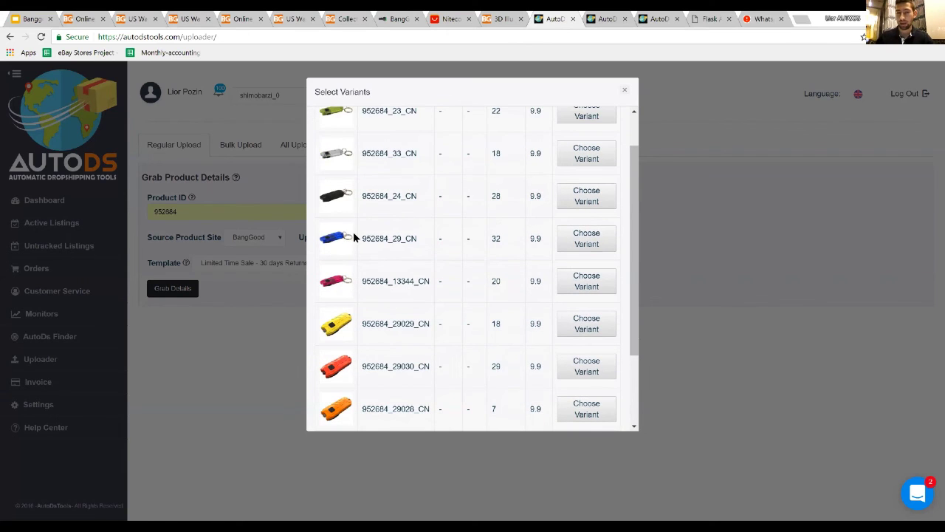
pyautogui.scroll(2, 398, 273)
pyautogui.scroll(-5, 436, 322)
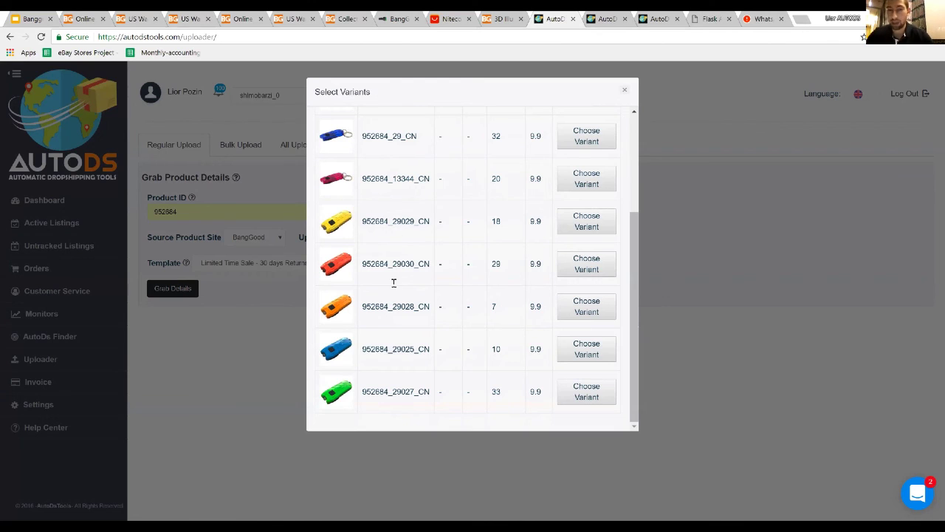
pyautogui.scroll(3, 447, 246)
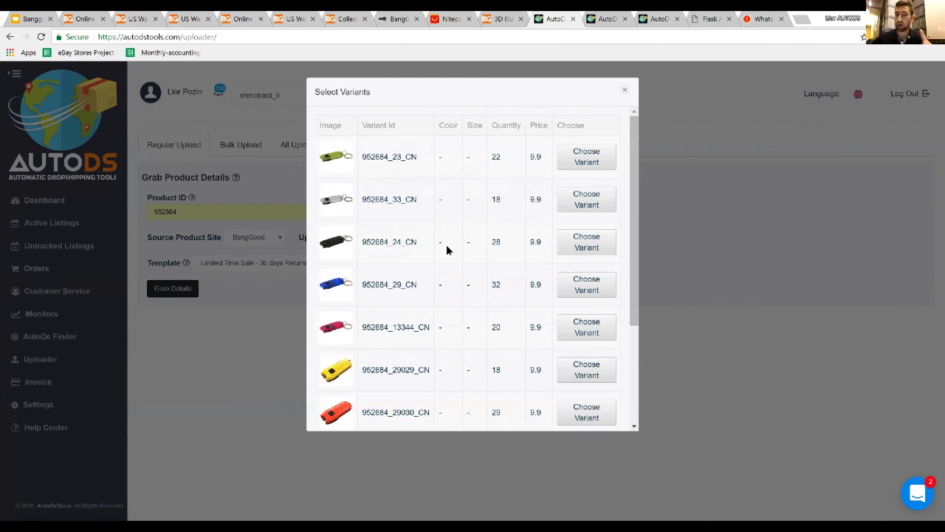
pyautogui.scroll(-3, 446, 249)
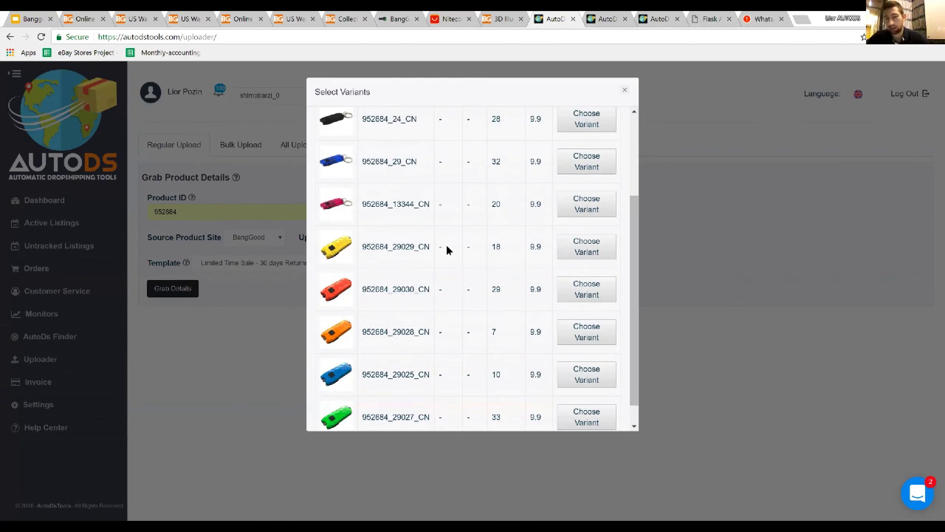
pyautogui.scroll(3, 446, 250)
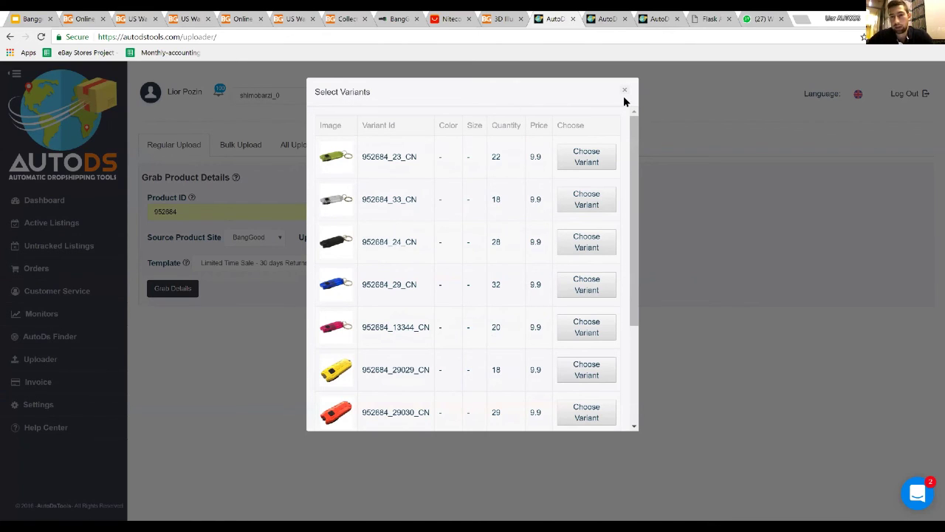
pyautogui.click(654, 231)
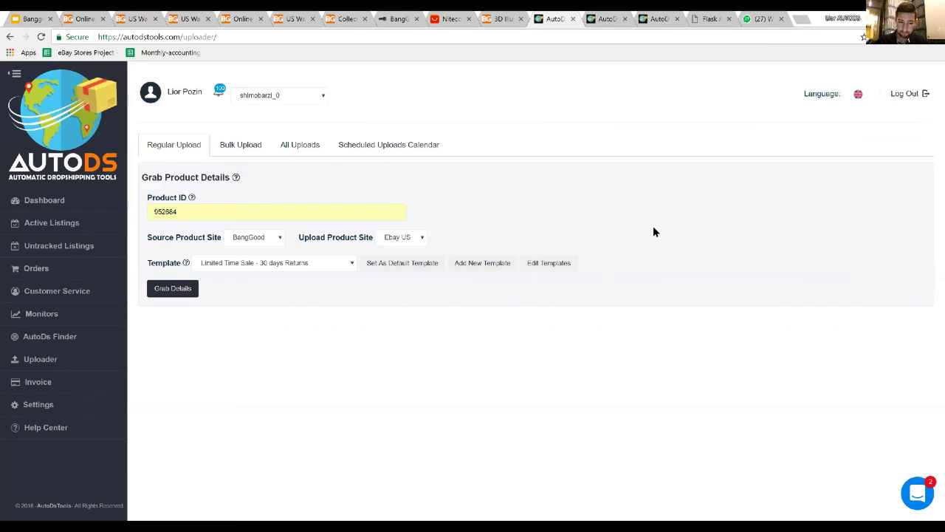
pyautogui.hotkey('ctrl', '1')
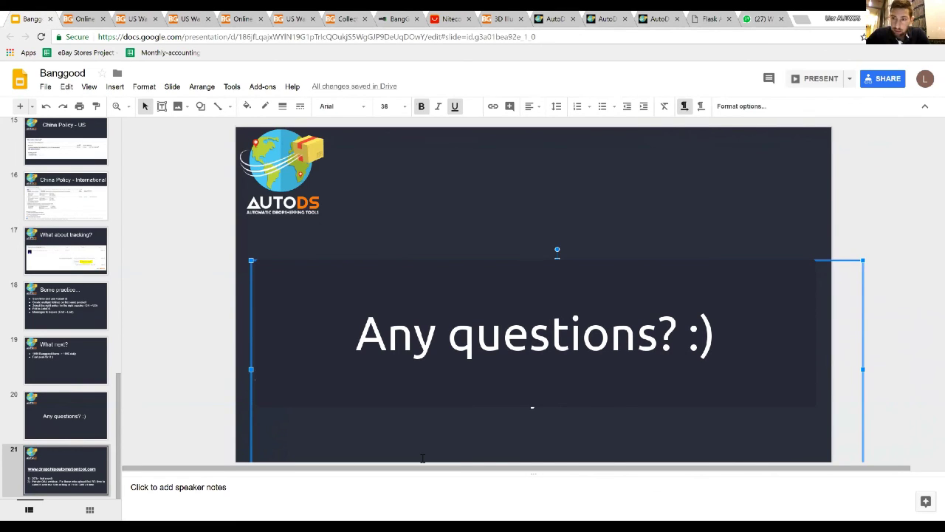